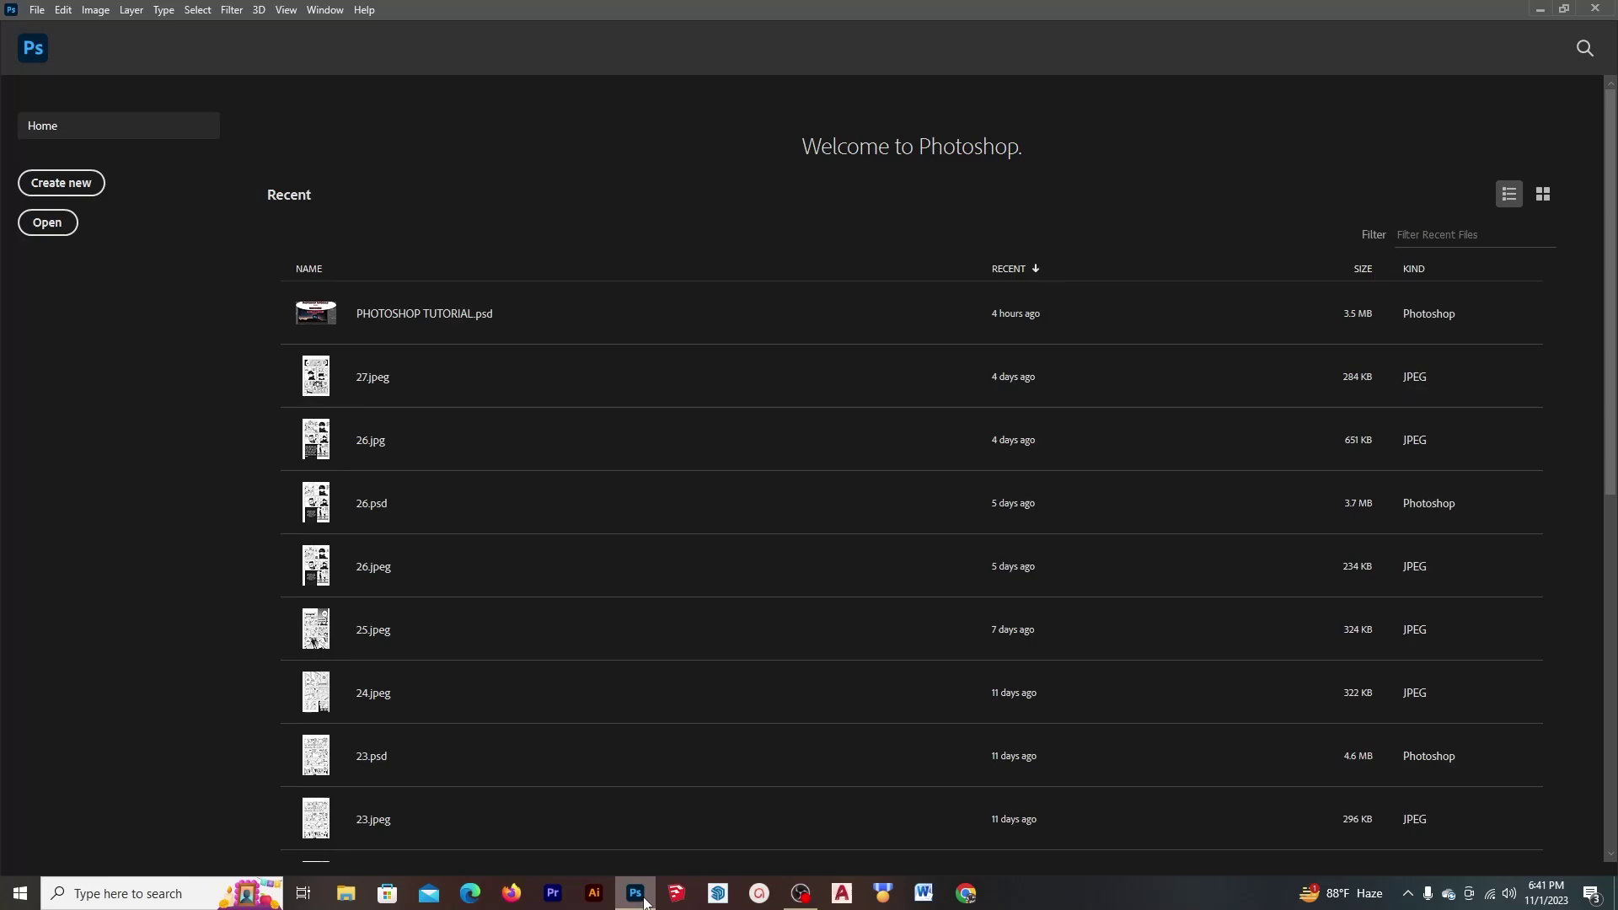
Step: Open File > New, which shows the recent 1280 x 720 px, 72 ppi size
left_click(47, 8)
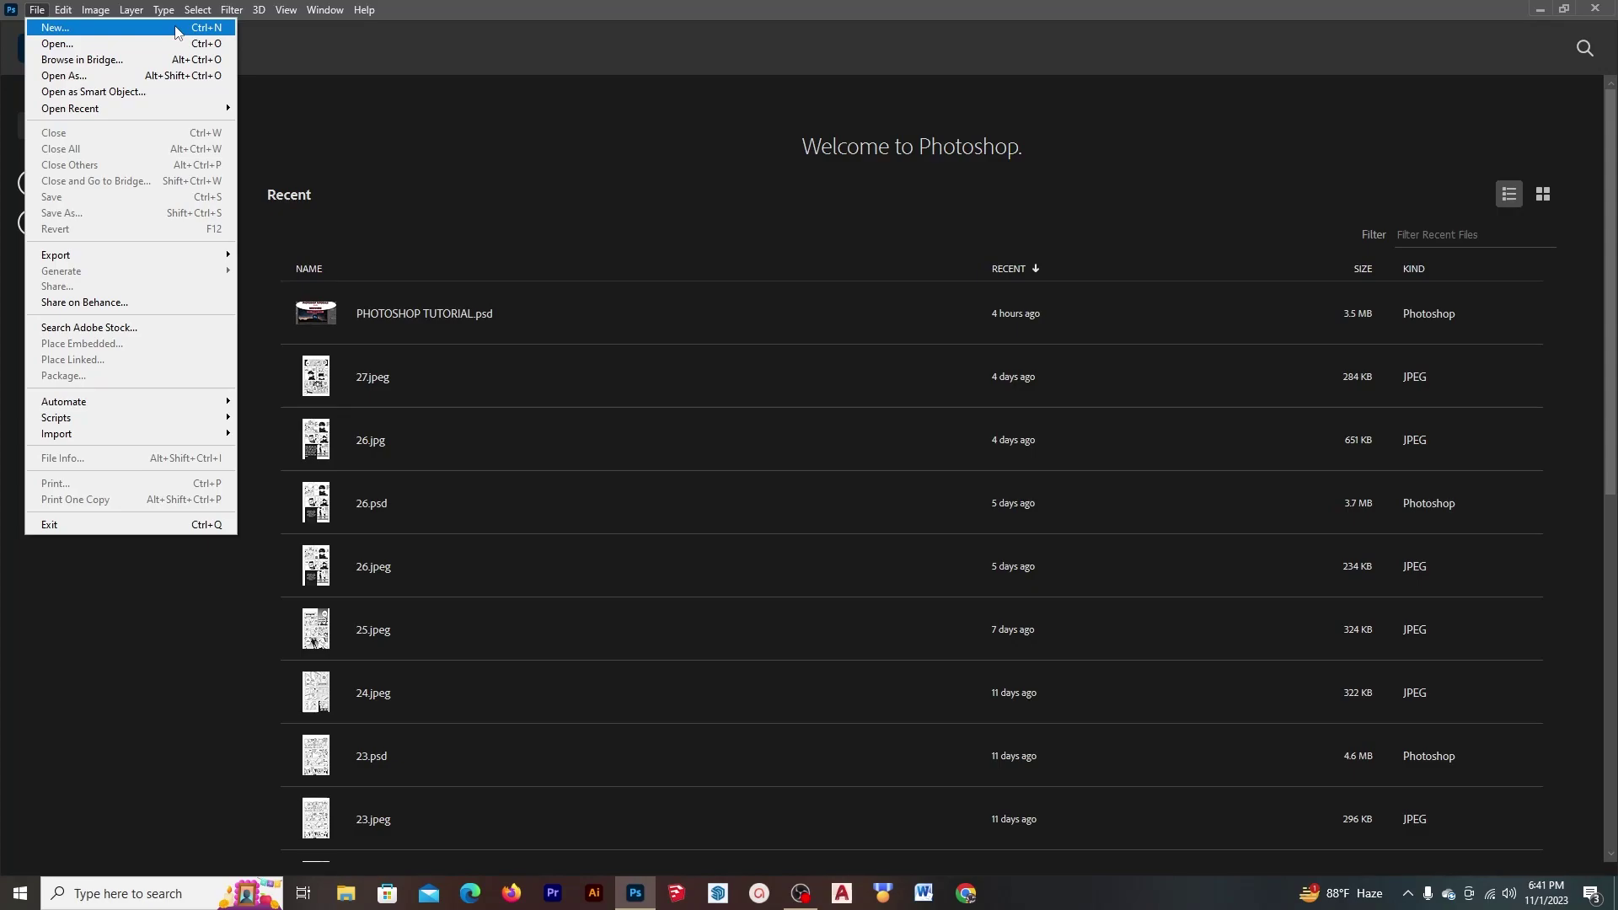
left_click(291, 85)
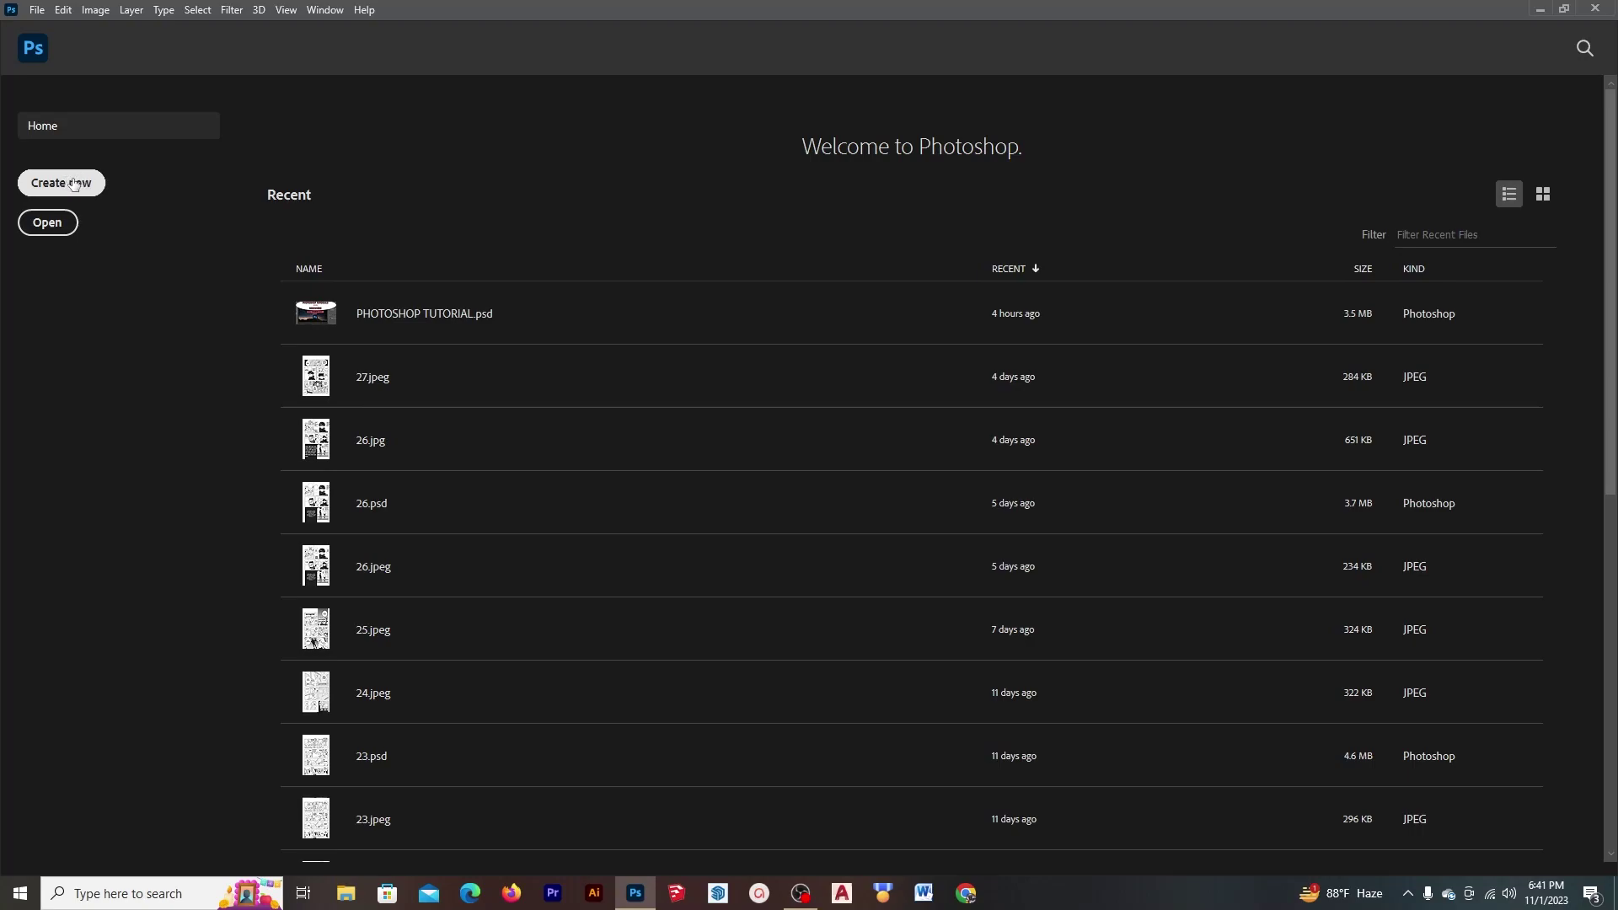
left_click(63, 188)
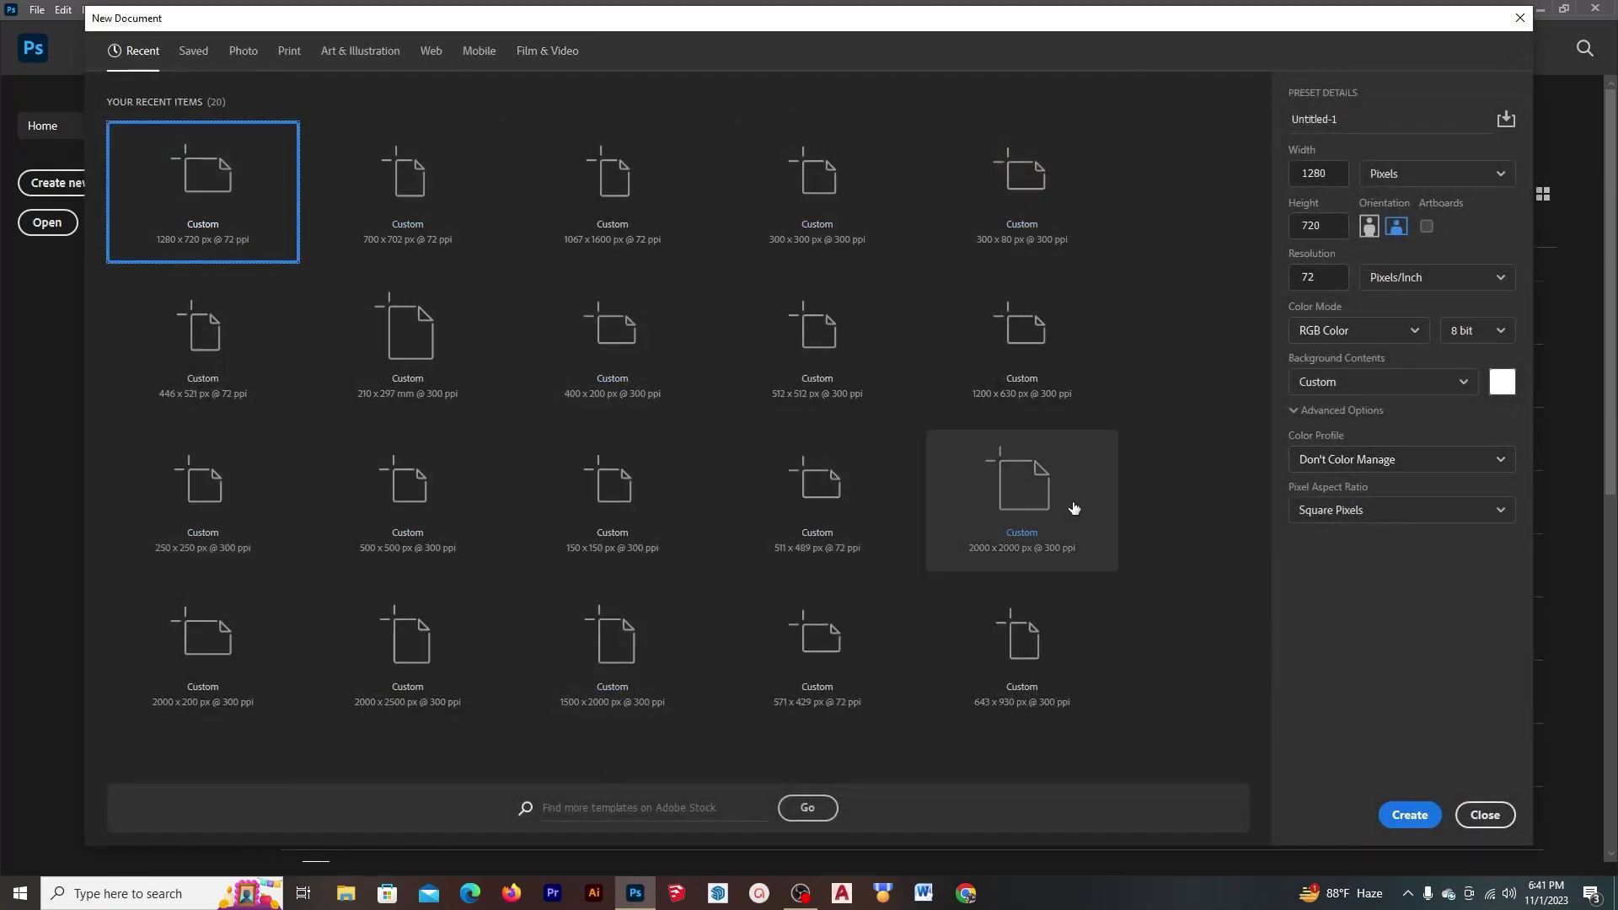
left_click(1520, 18)
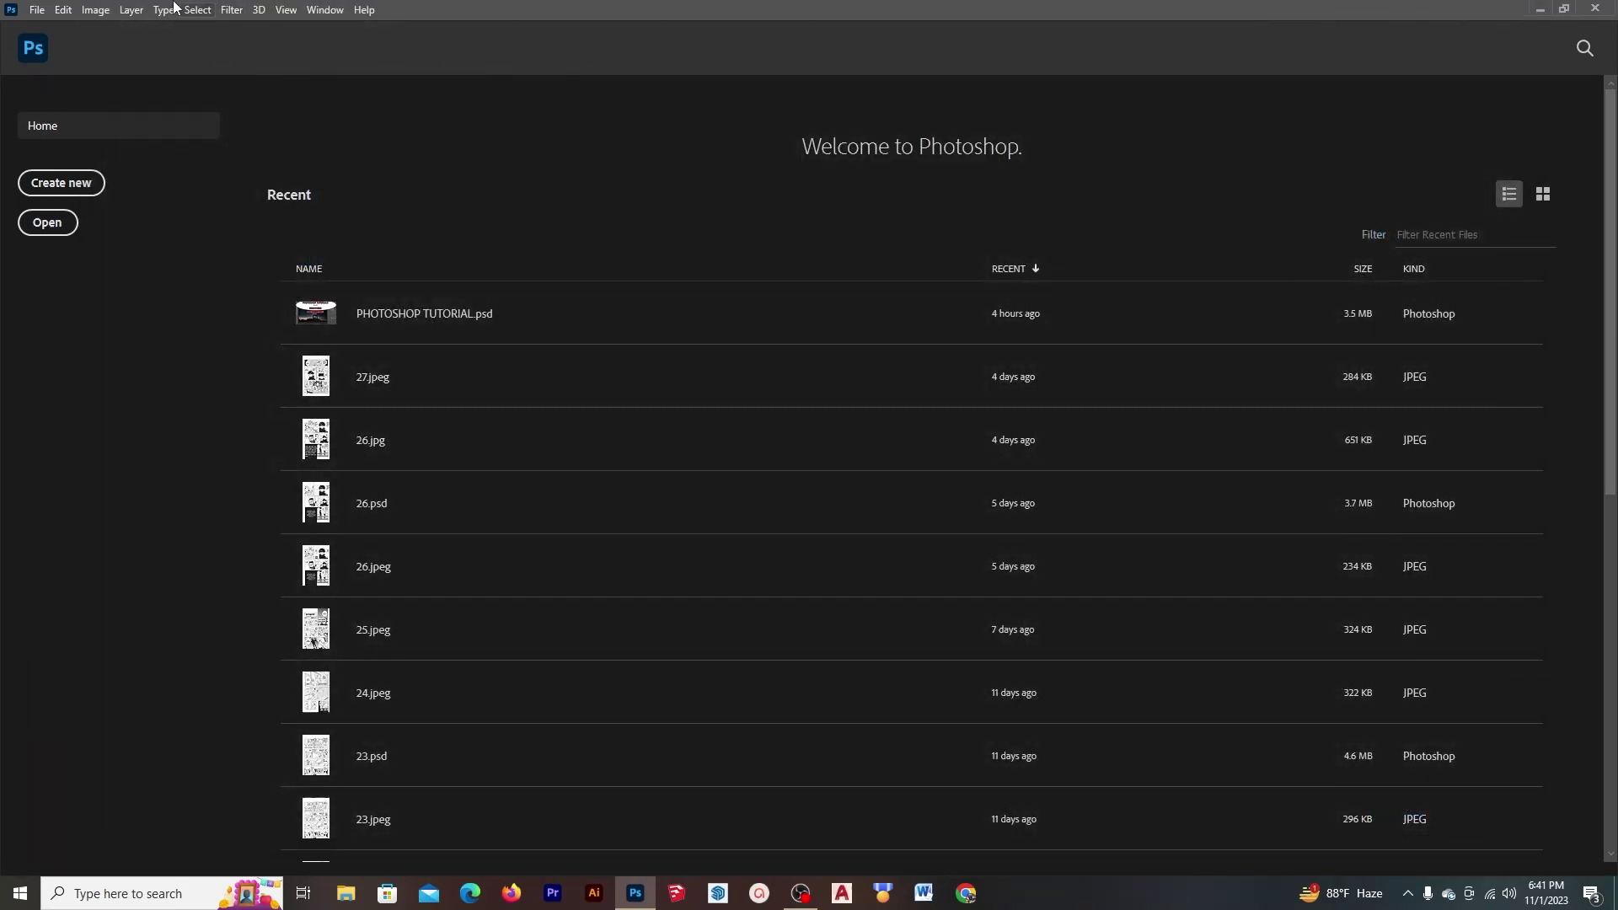
left_click(32, 11)
left_click(49, 23)
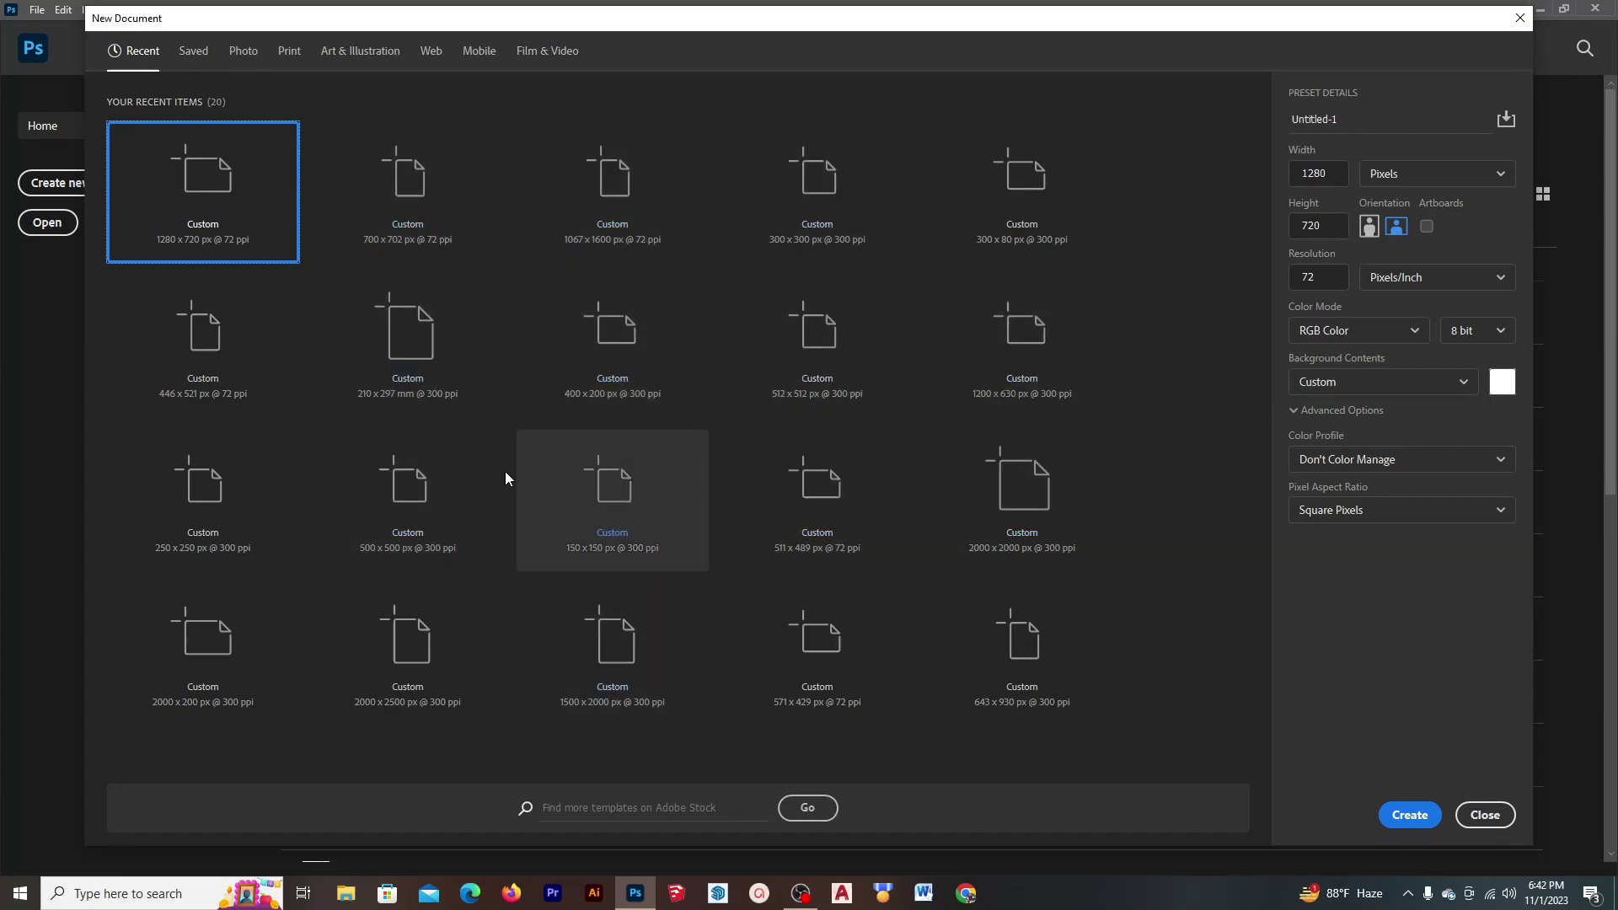
Step: Browse the Saved, Photo and Print presets, ending on Letter 8.5 x 11 in at 300 ppi
left_click(193, 50)
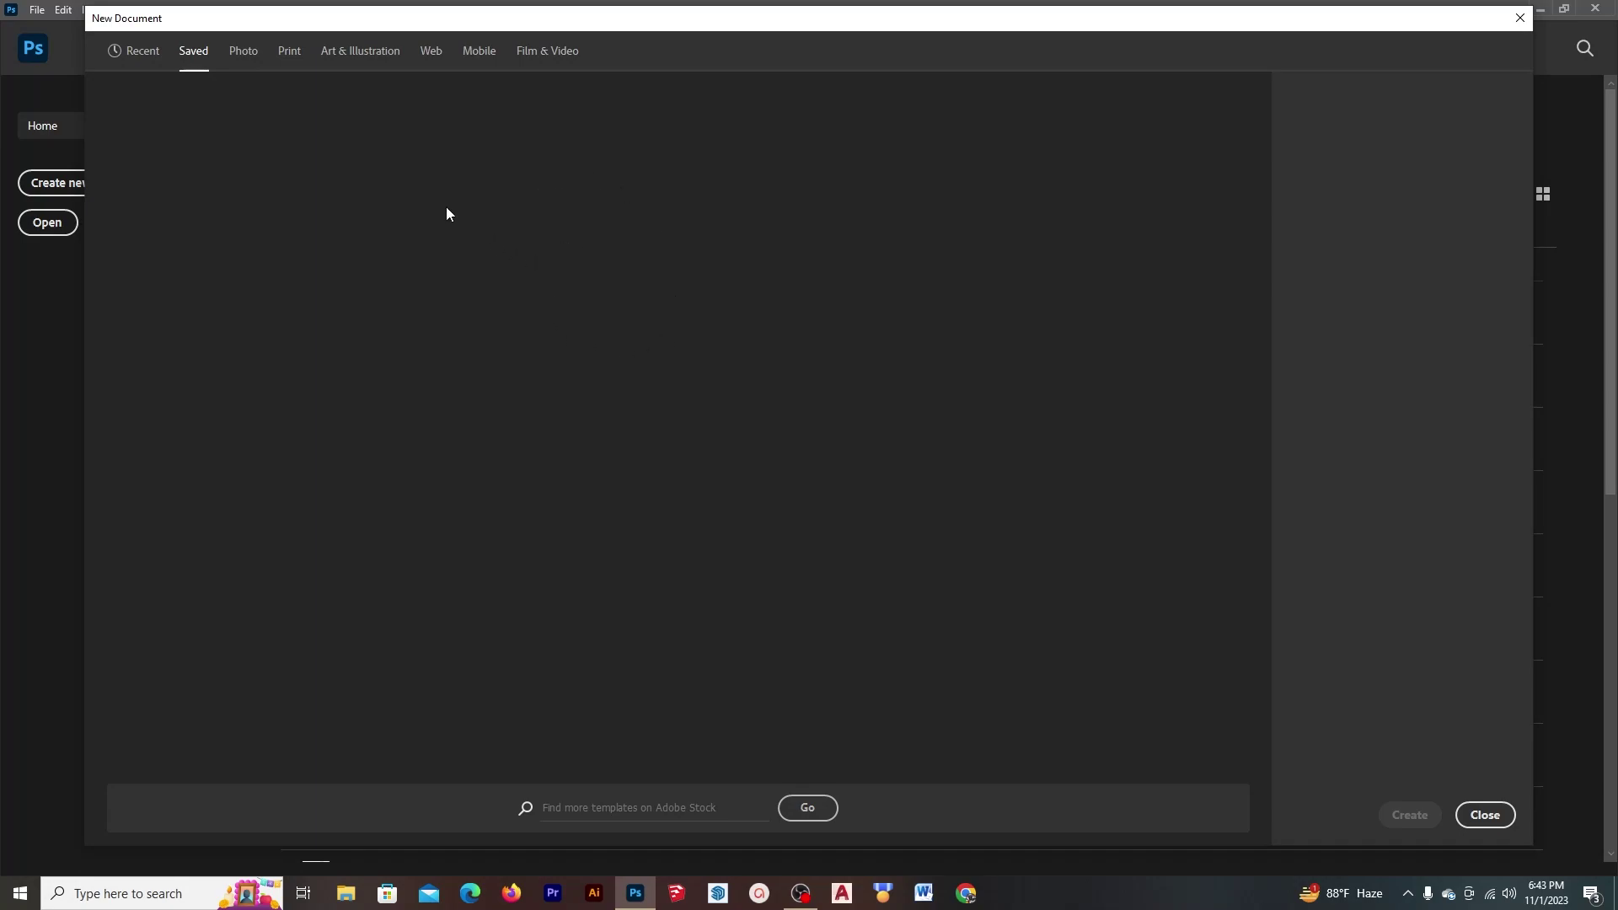
left_click(239, 64)
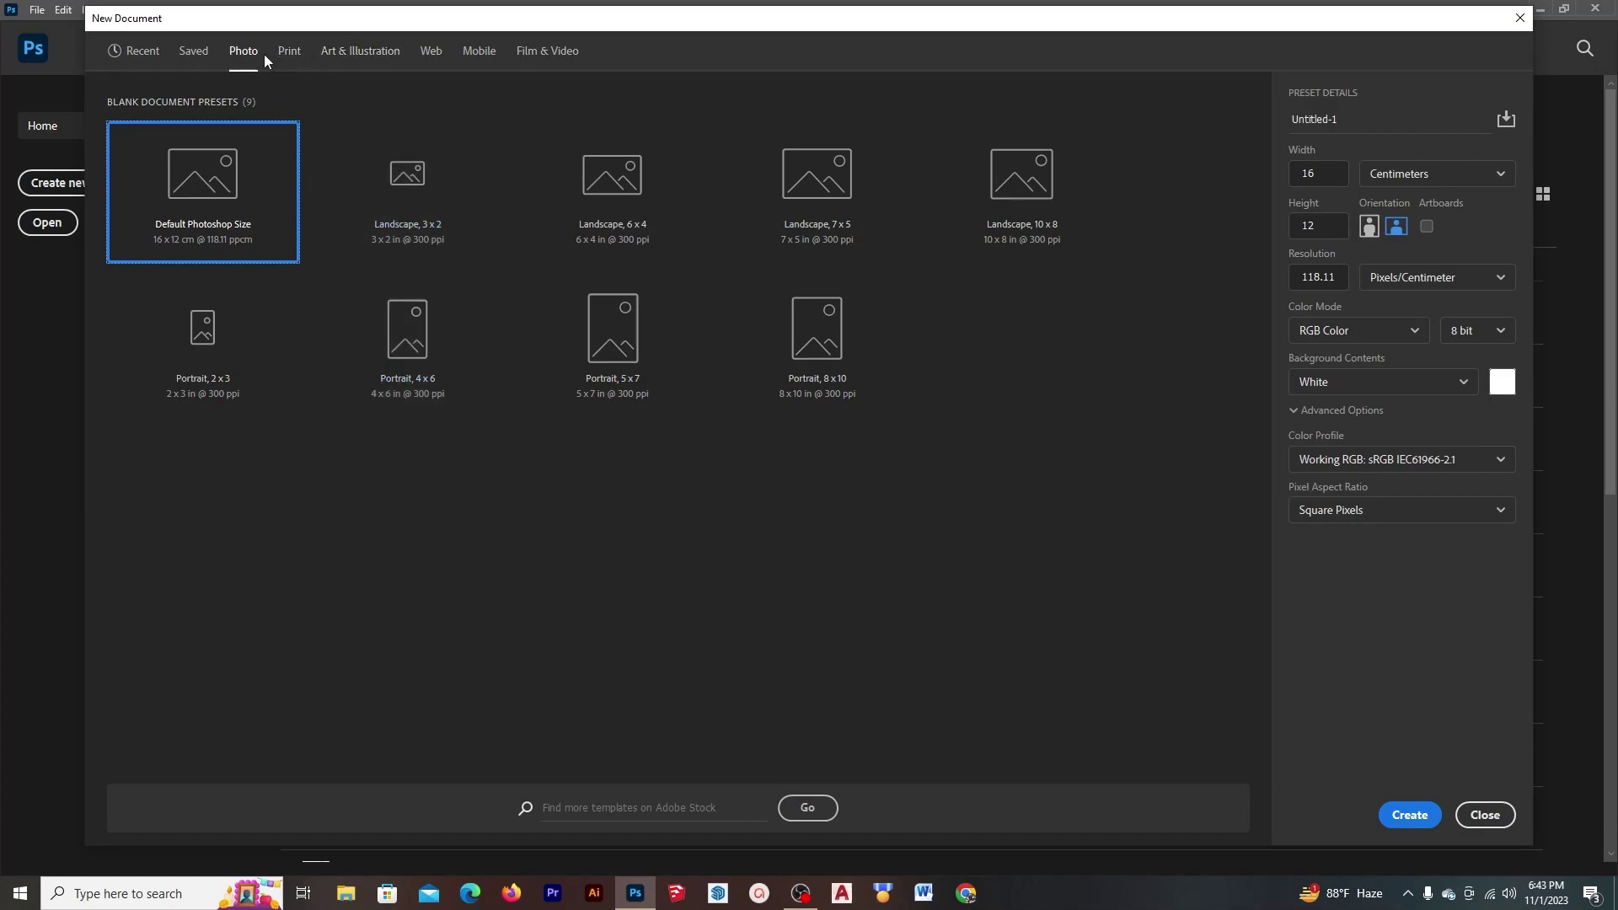
left_click(289, 51)
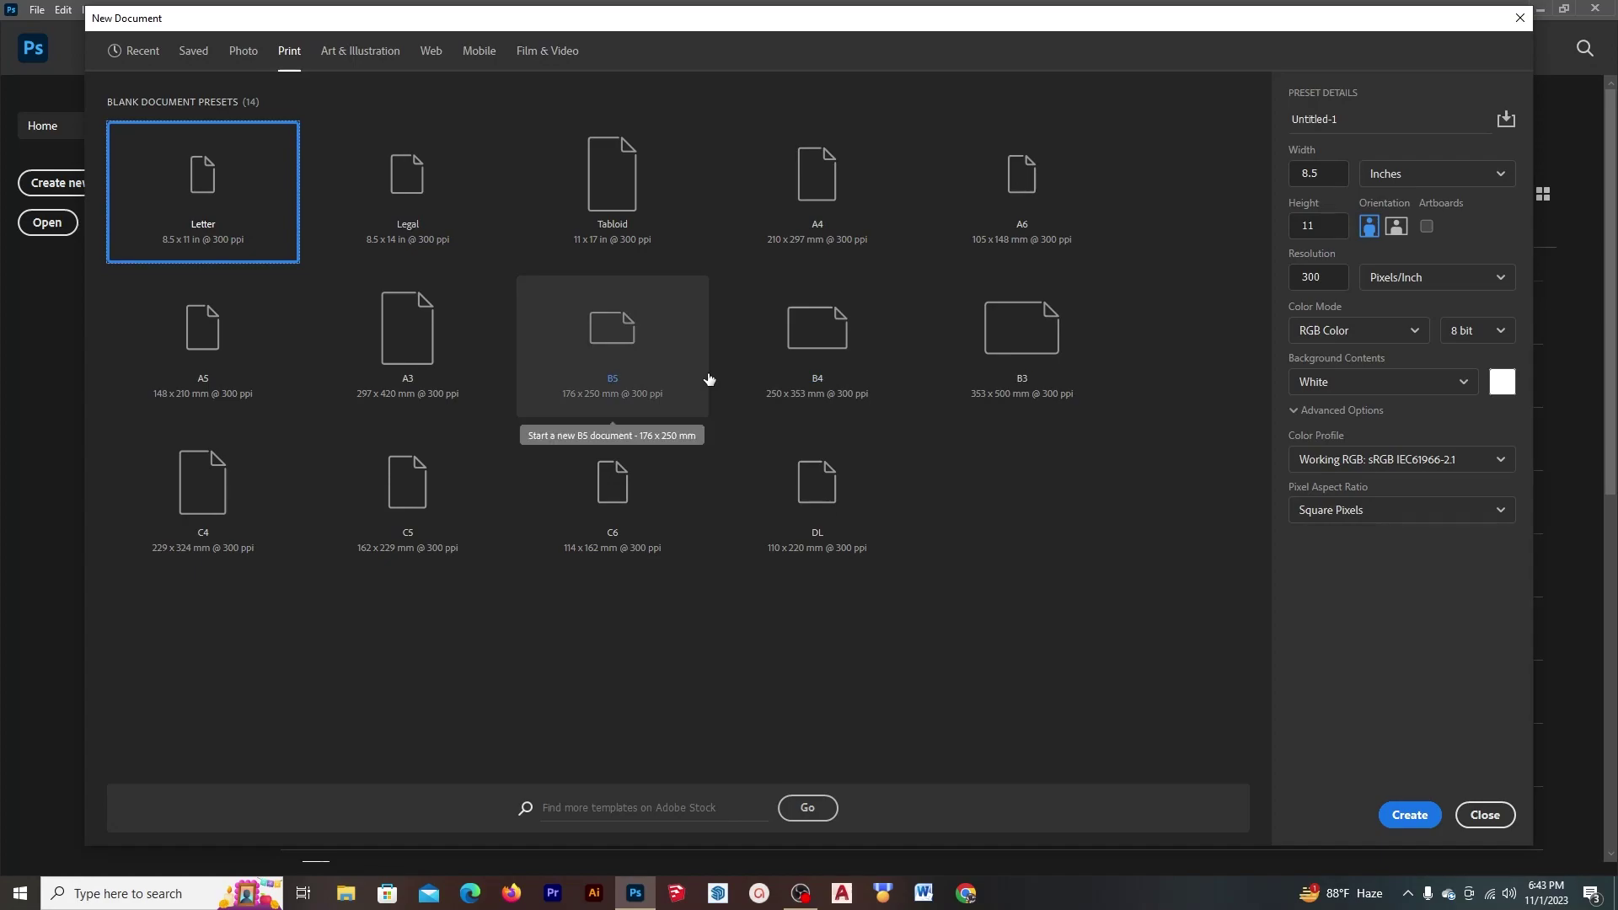
Step: Browse the Art & Illustration, Web, Mobile, Film & Video and Print presets, then return to Recent
left_click(381, 64)
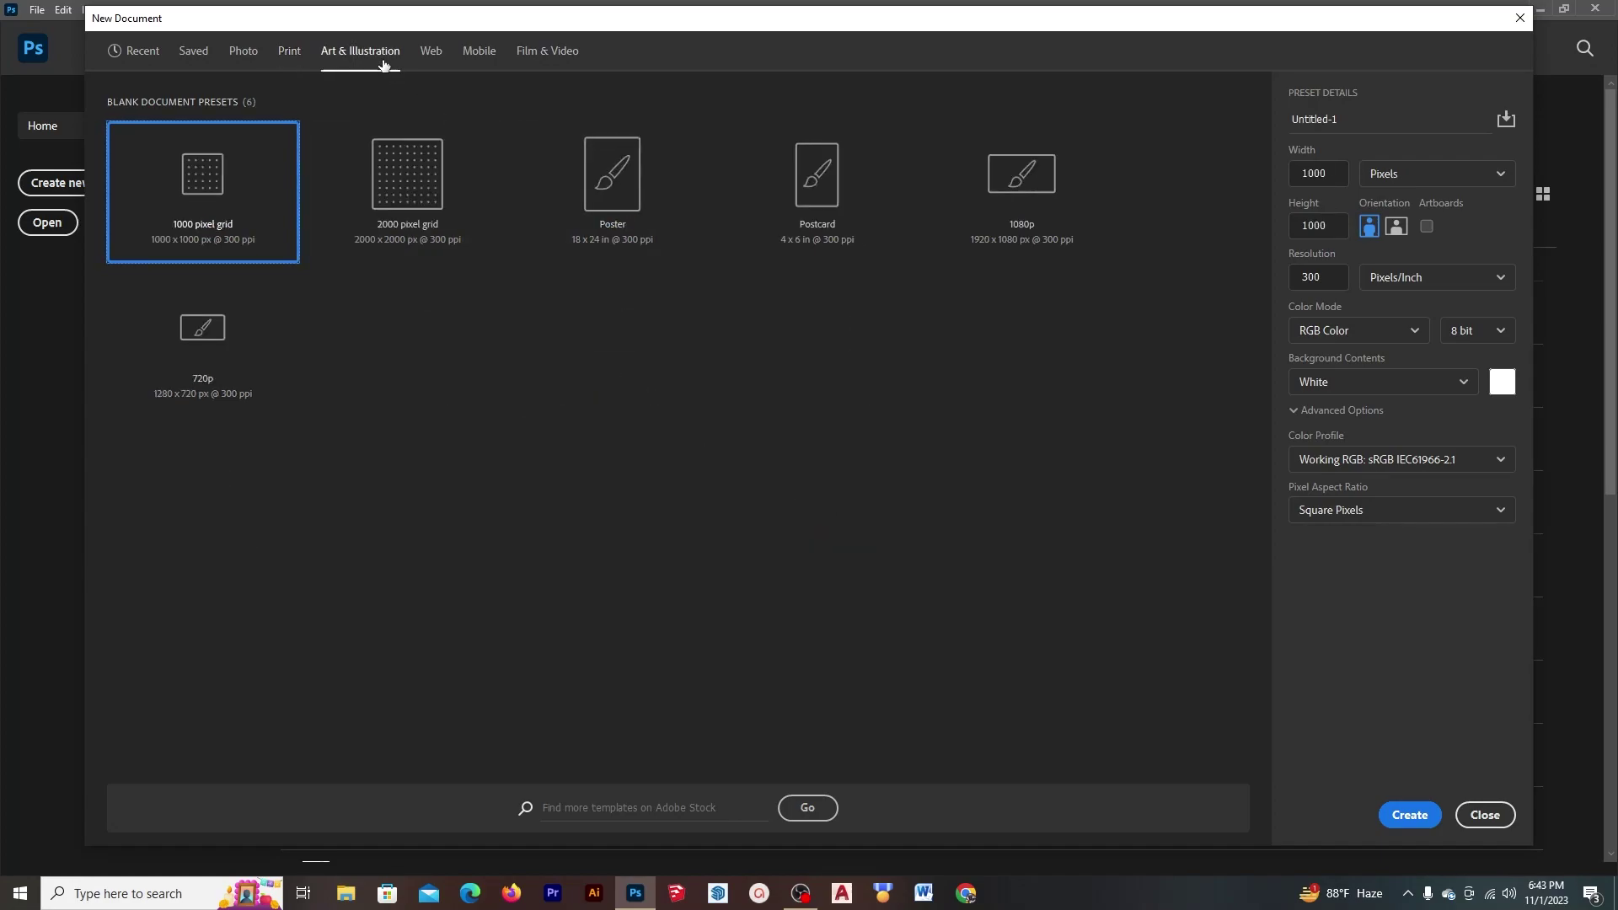
left_click(445, 62)
left_click(478, 64)
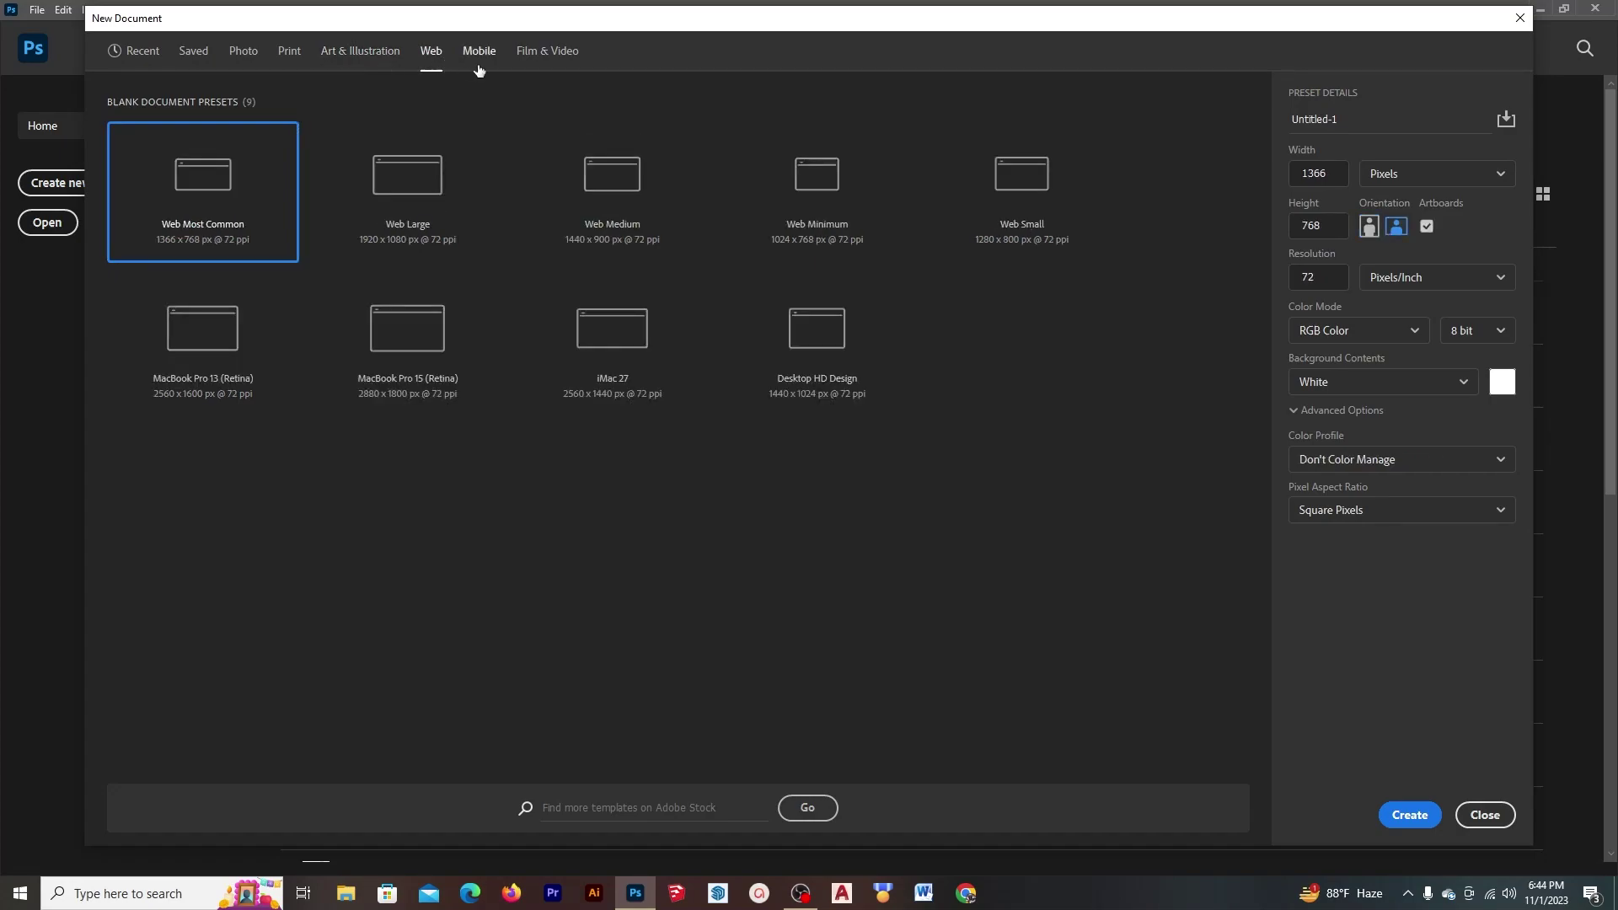
left_click(556, 61)
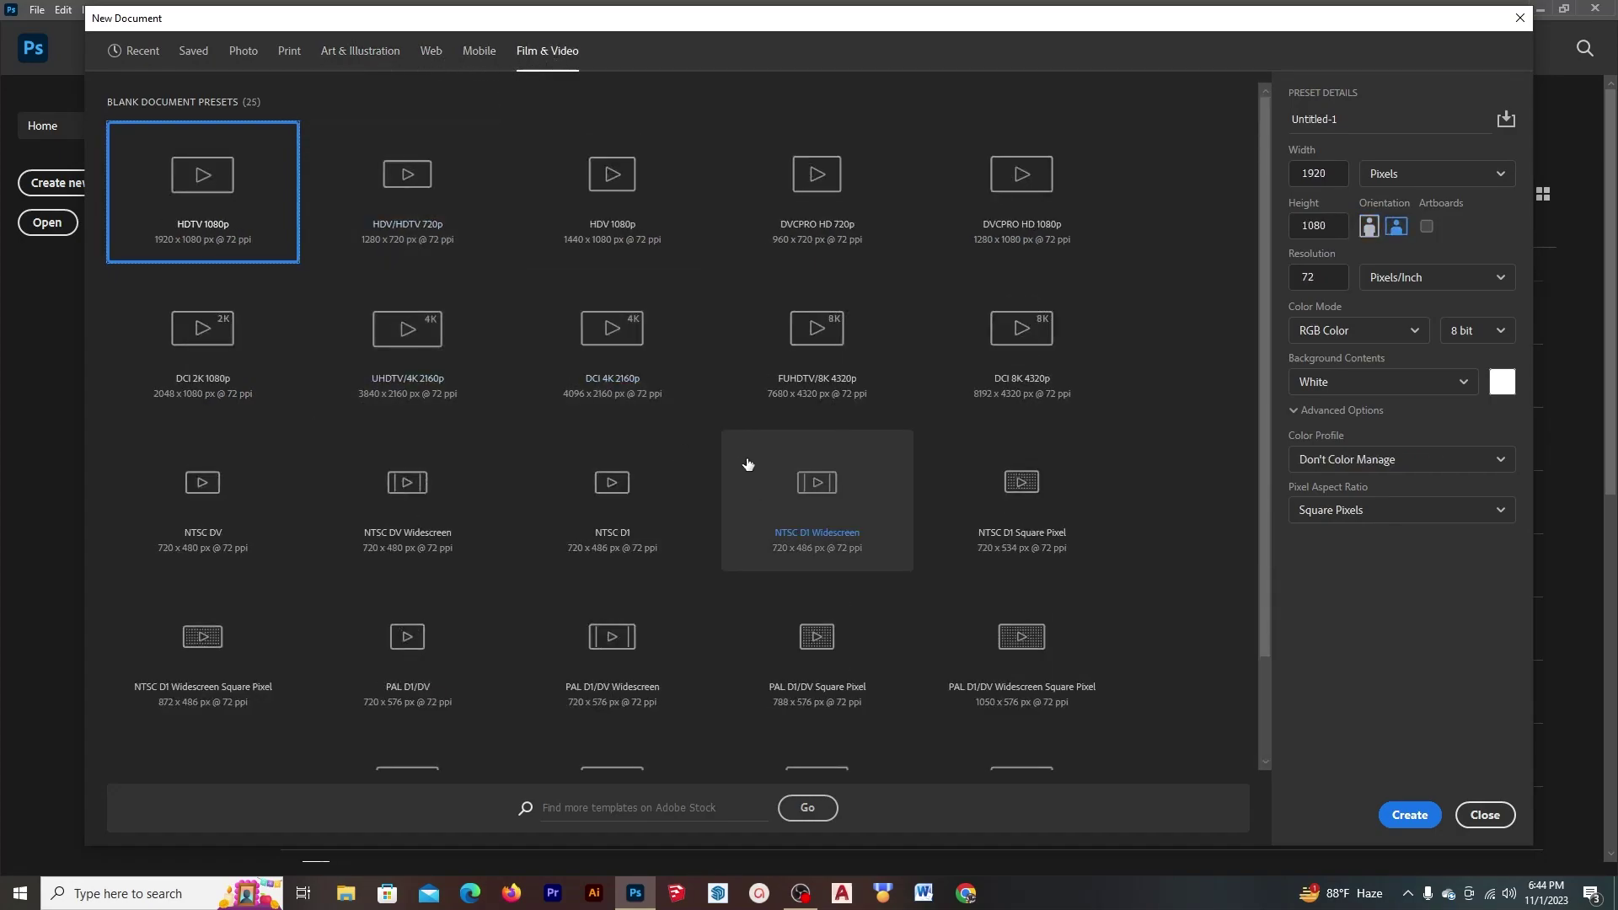
scroll(739, 447, "down", 1)
scroll(739, 448, "up", 1)
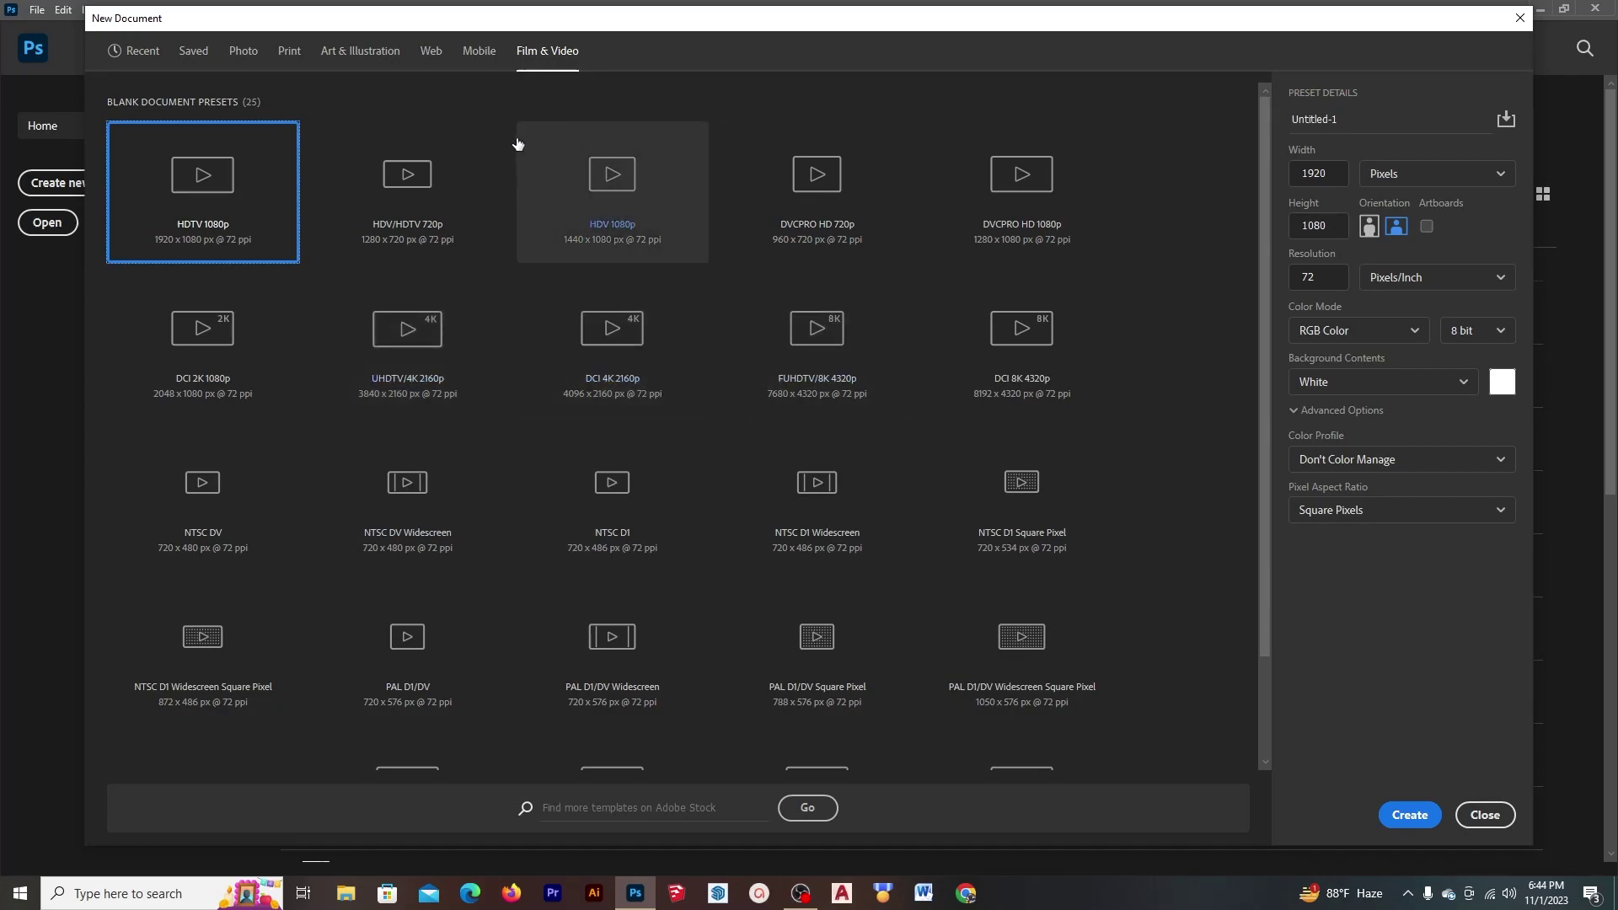
left_click(479, 52)
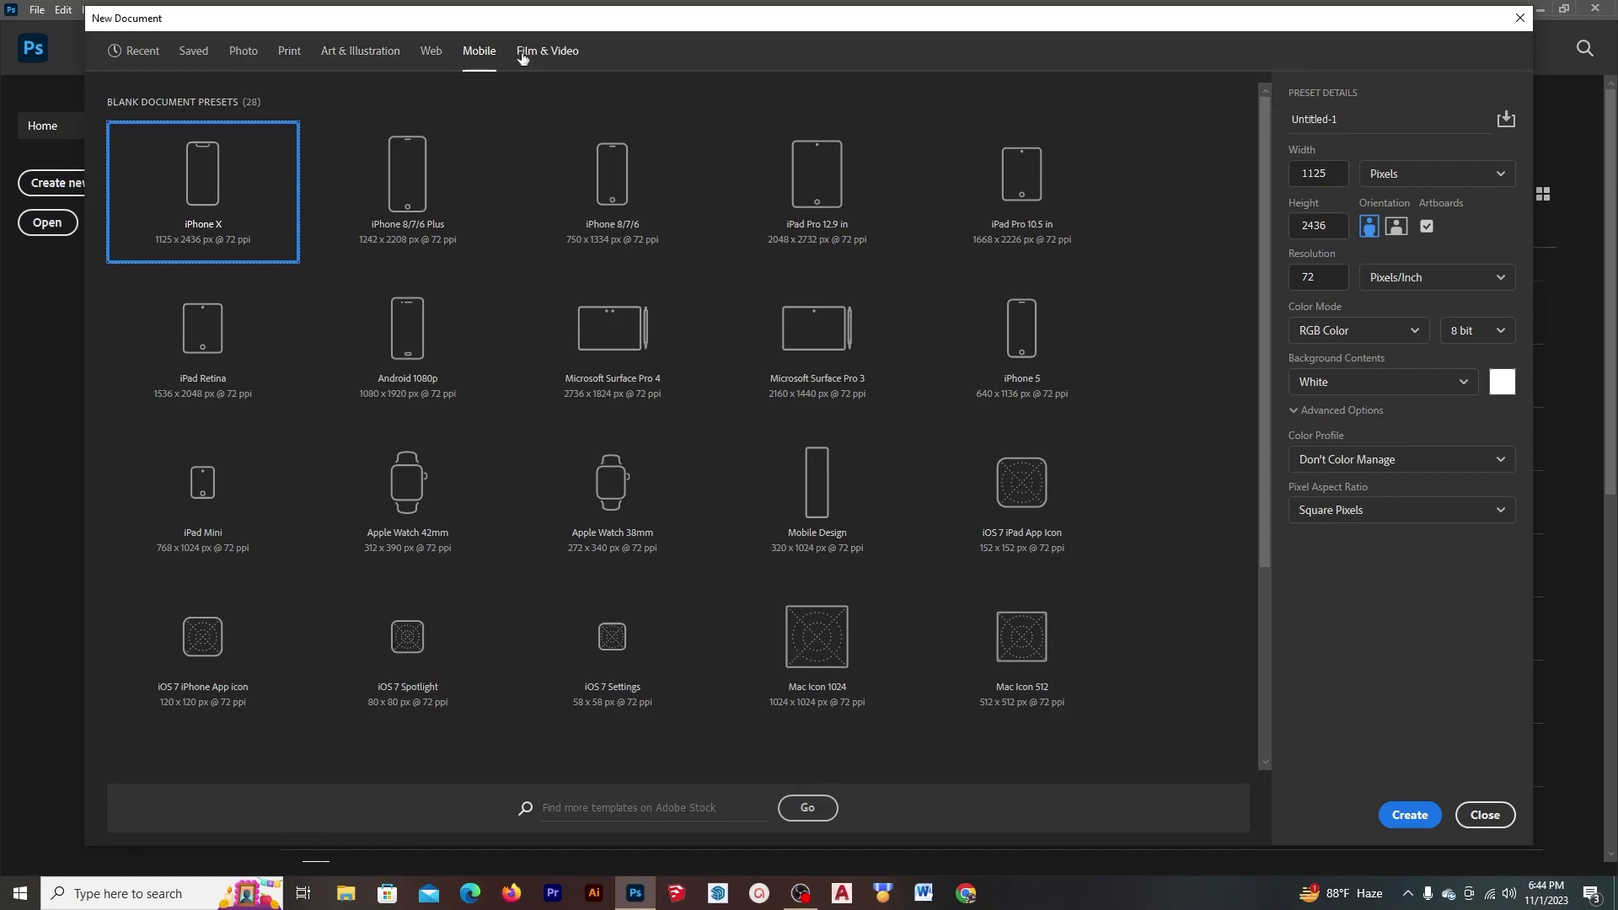
left_click(289, 50)
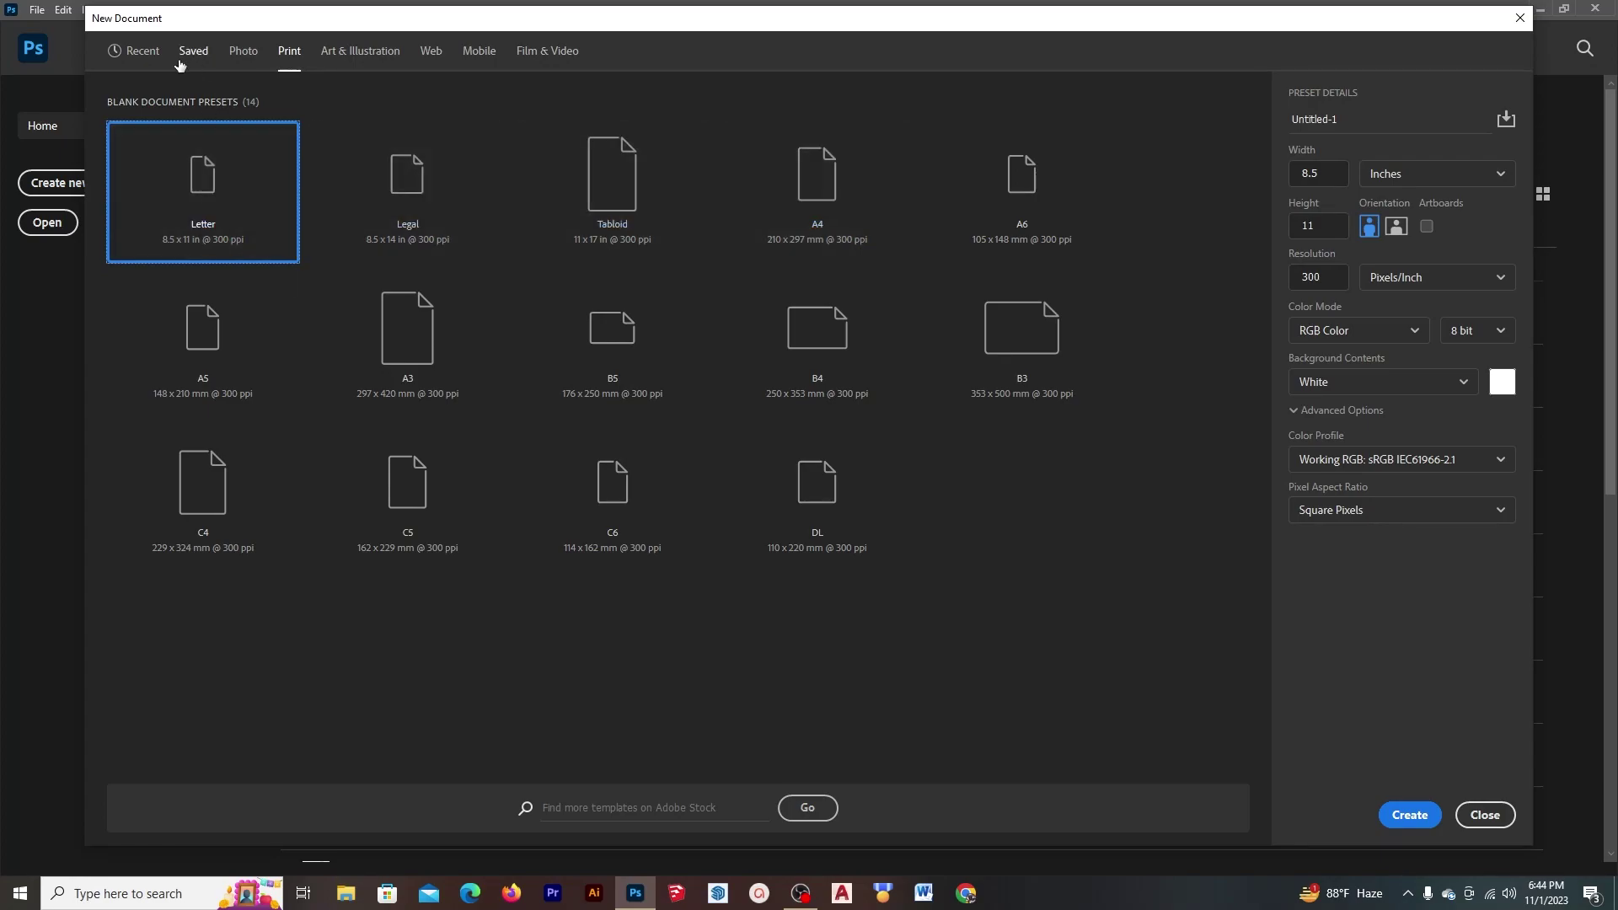
left_click(137, 52)
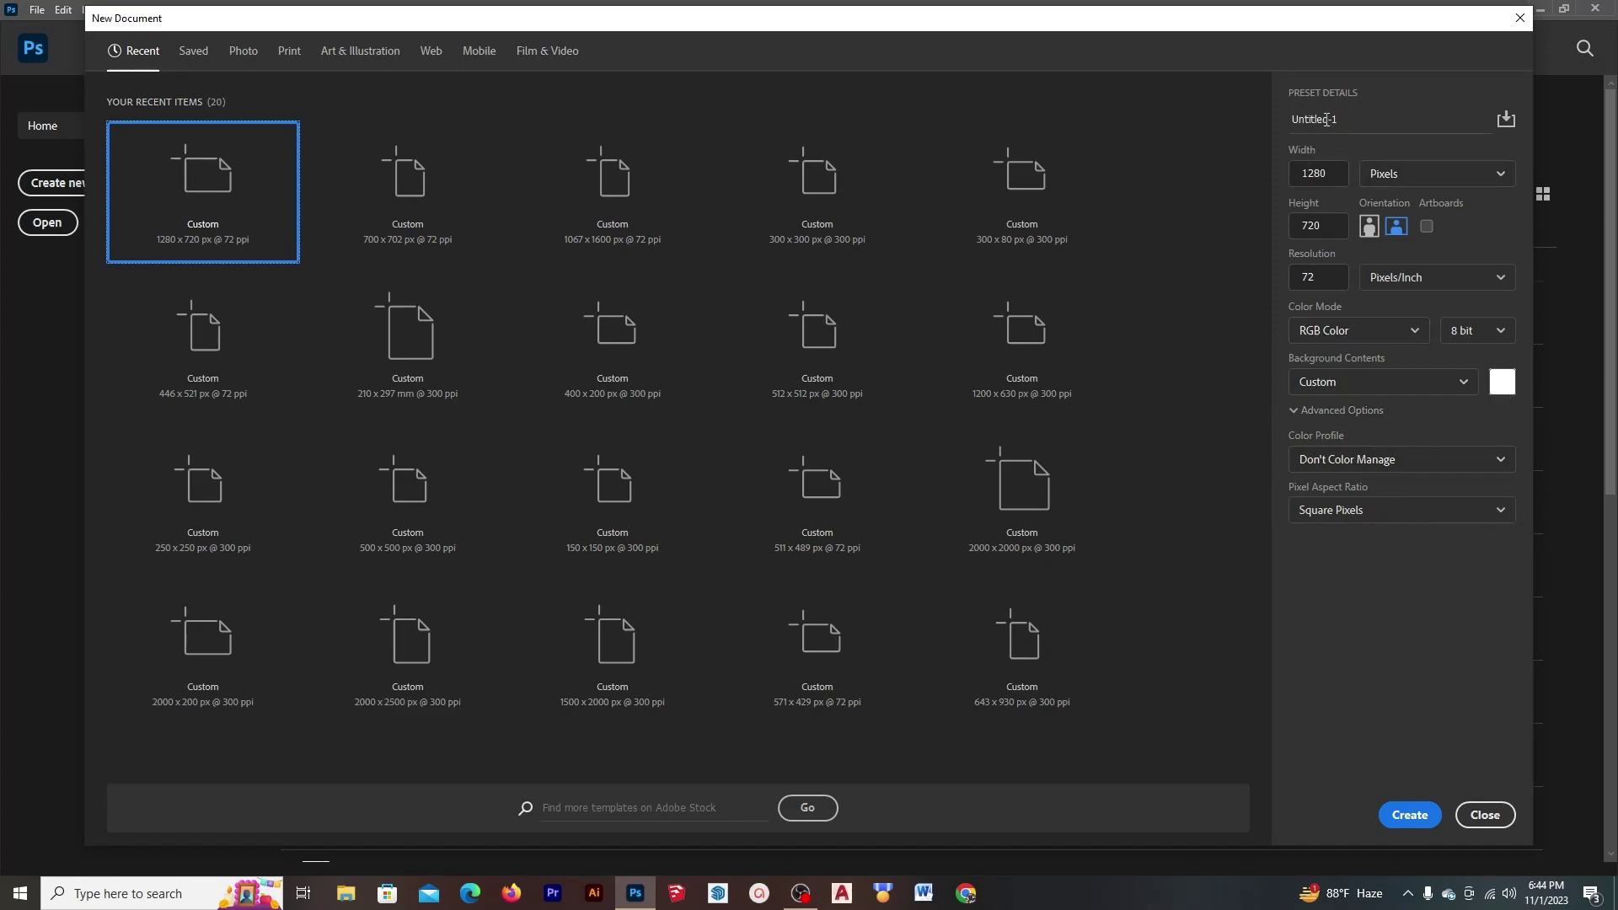
Step: Replace the document name 'Untitled-1' with 'demo'
left_click_drag(1338, 119, 1288, 122)
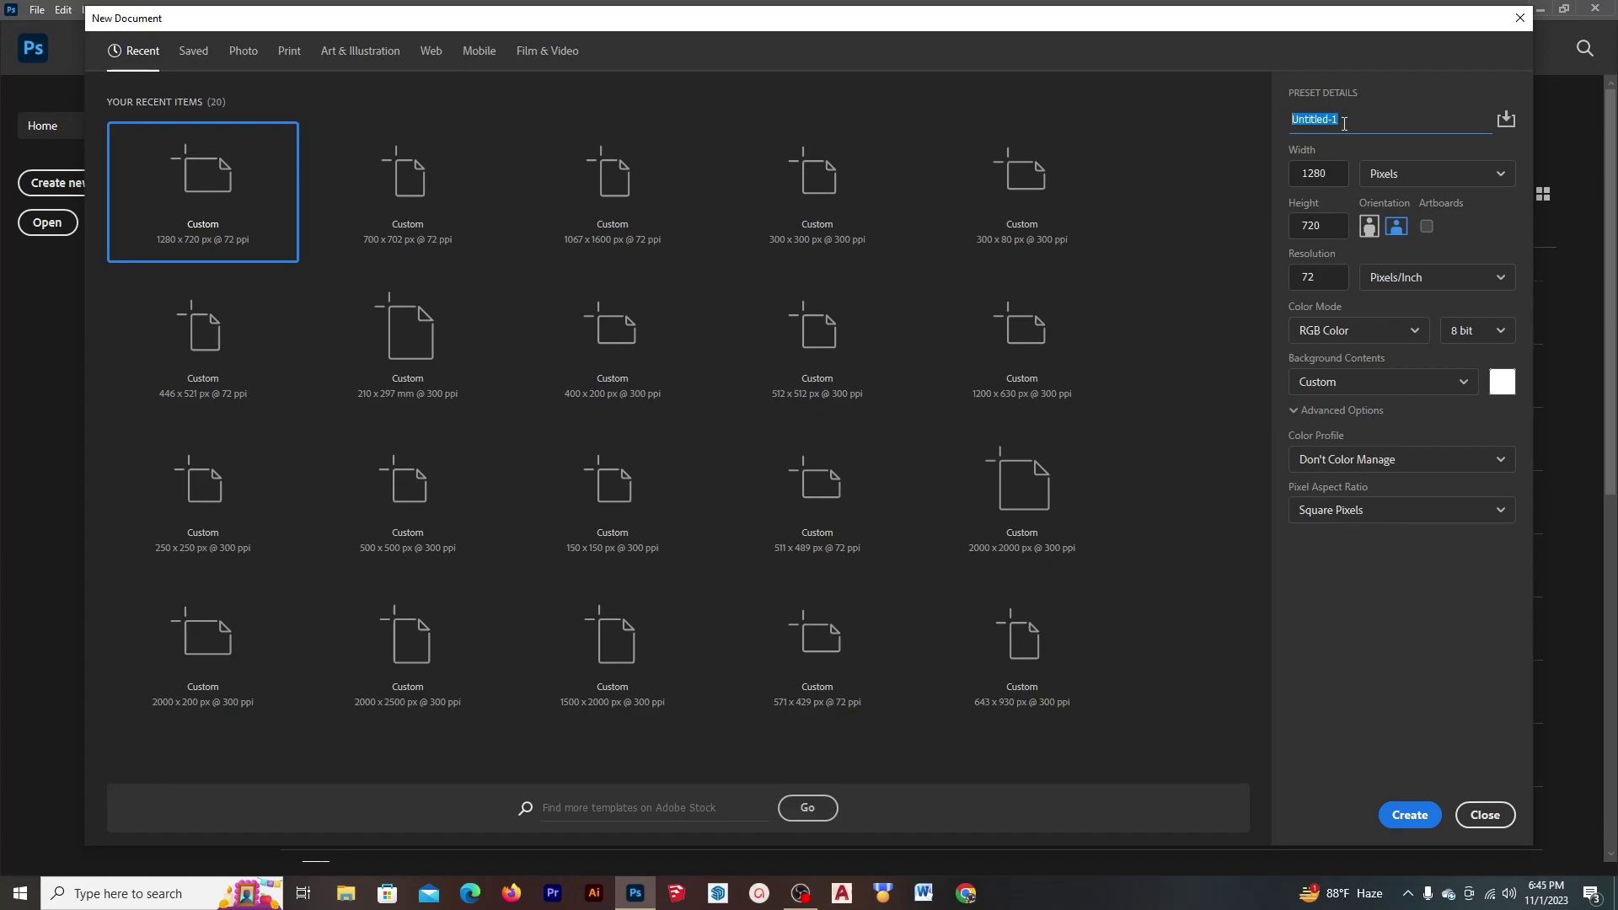
left_click(1344, 124)
left_click_drag(1344, 124, 1288, 124)
key("BackSpace")
type("dem")
type("o")
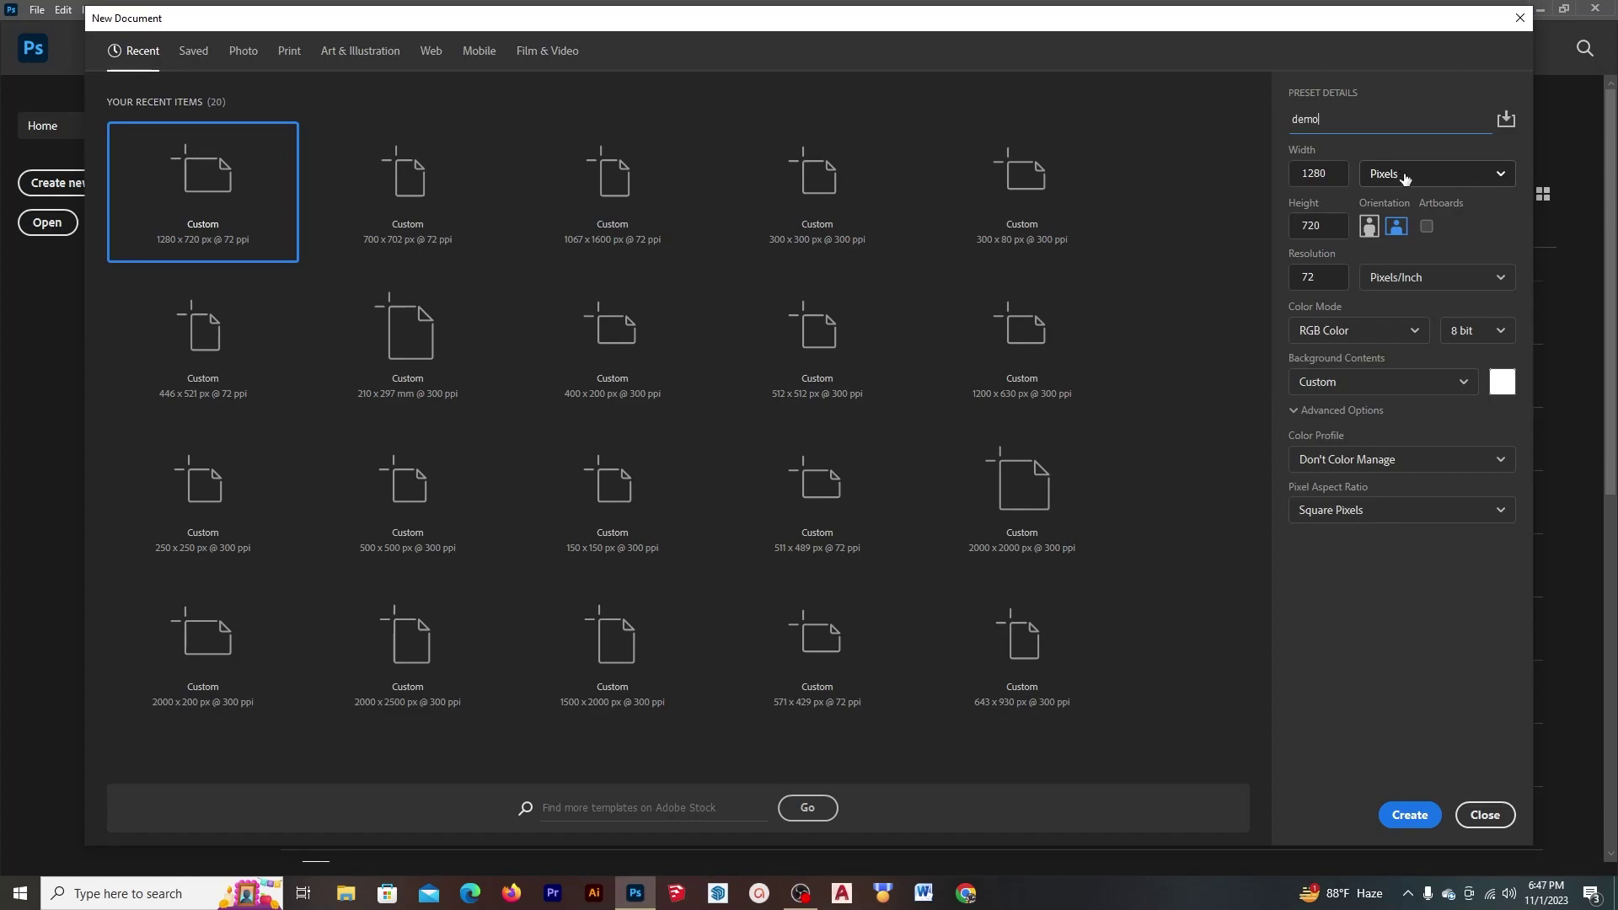
left_click(1418, 175)
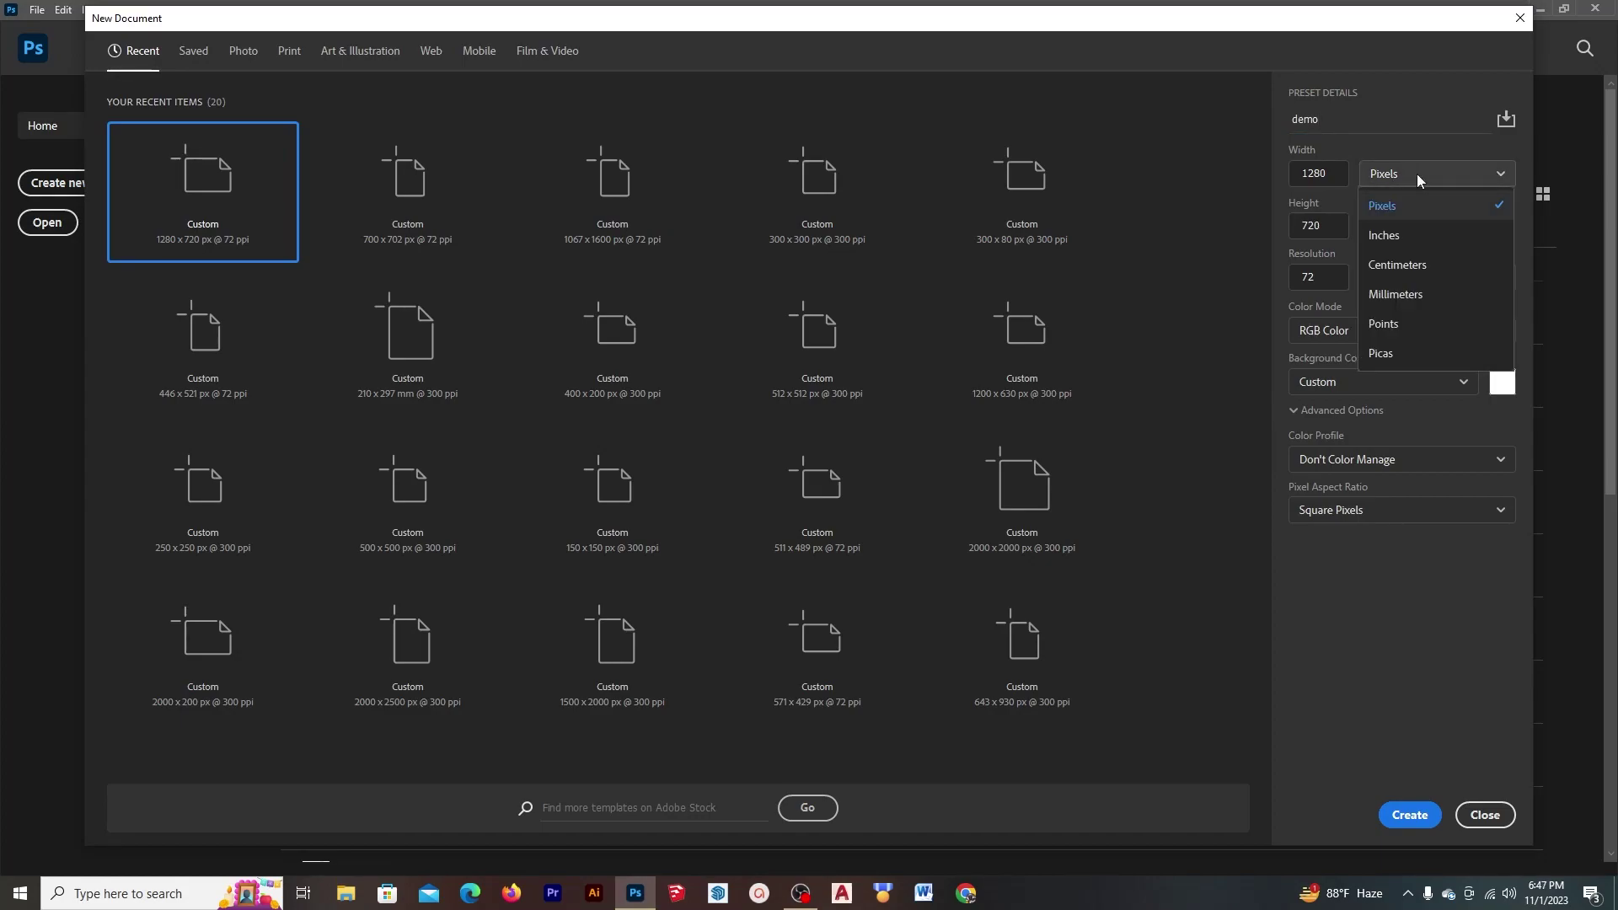
left_click(1399, 175)
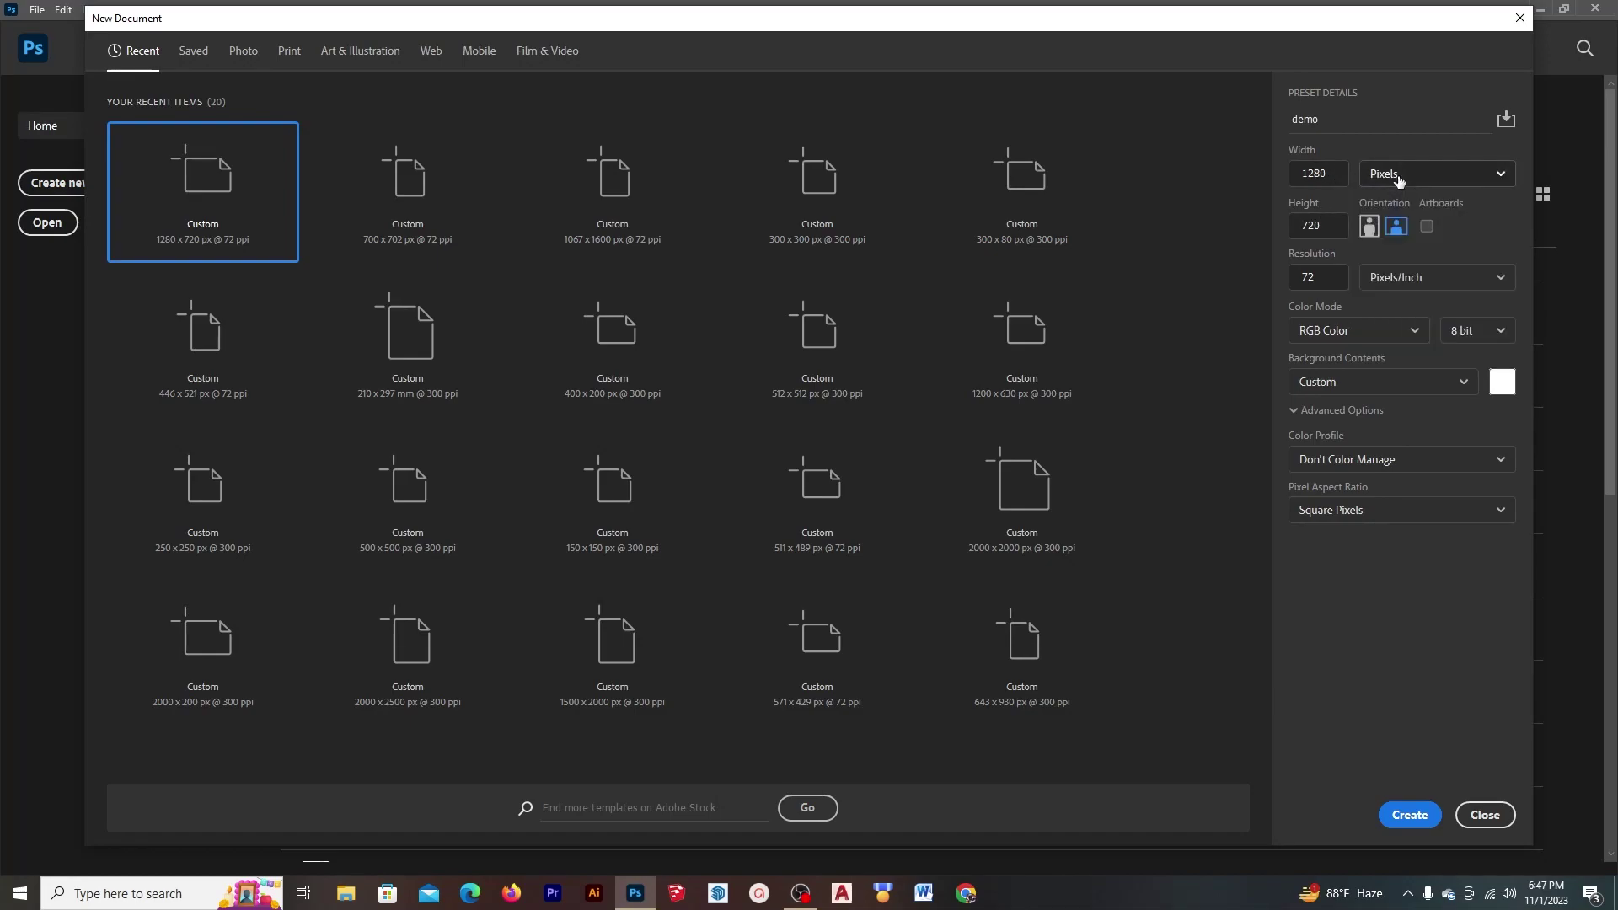
left_click(1501, 176)
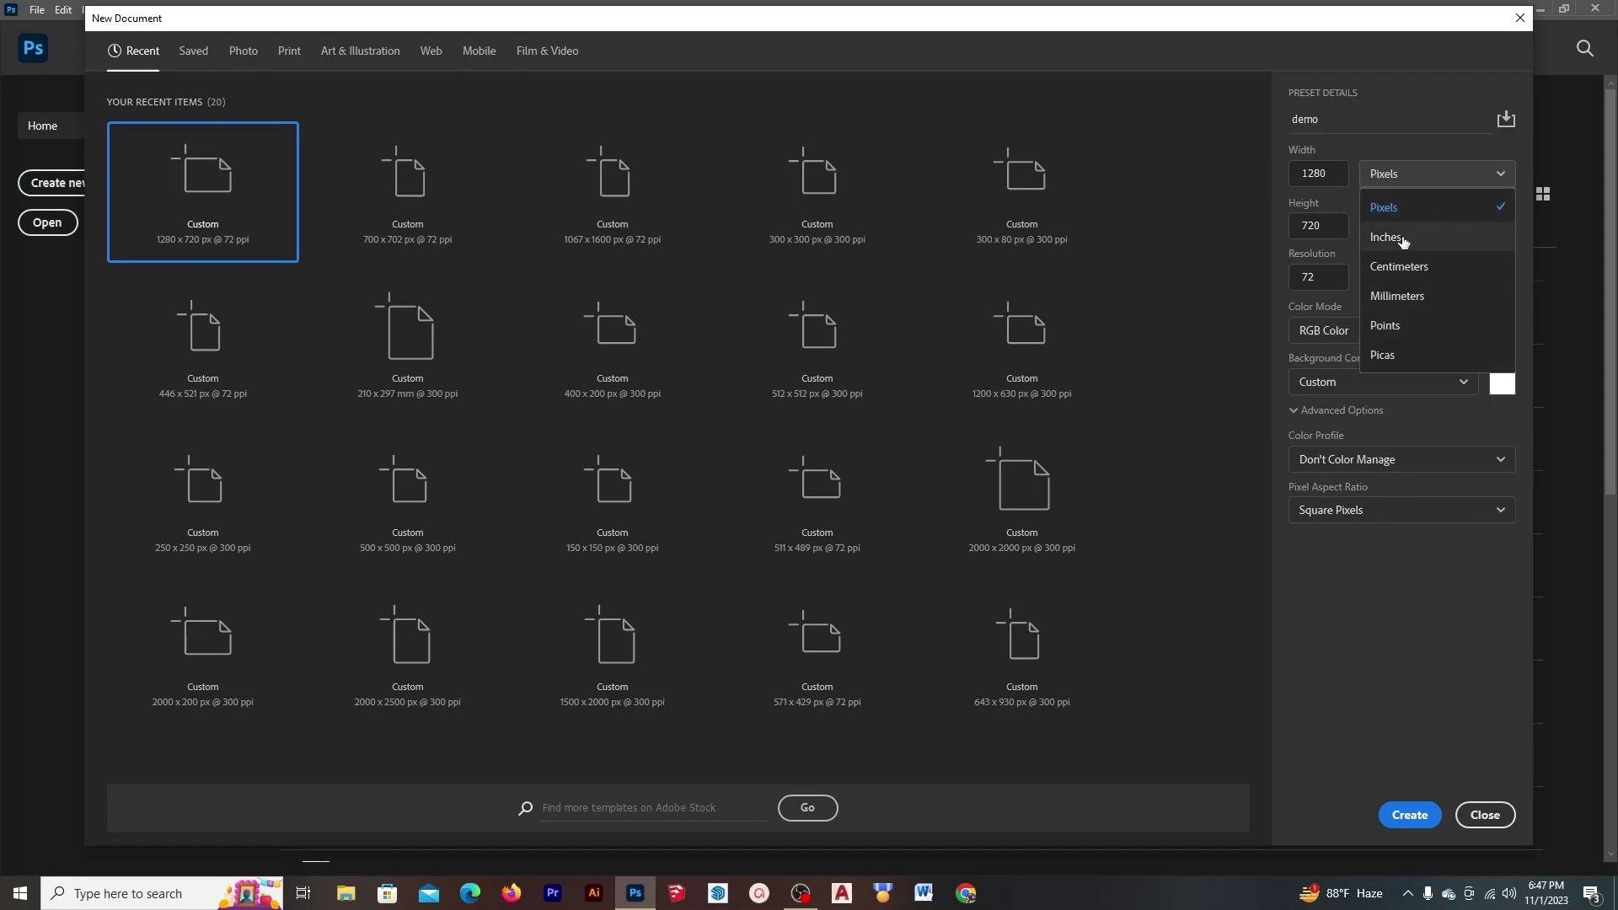
left_click(1416, 177)
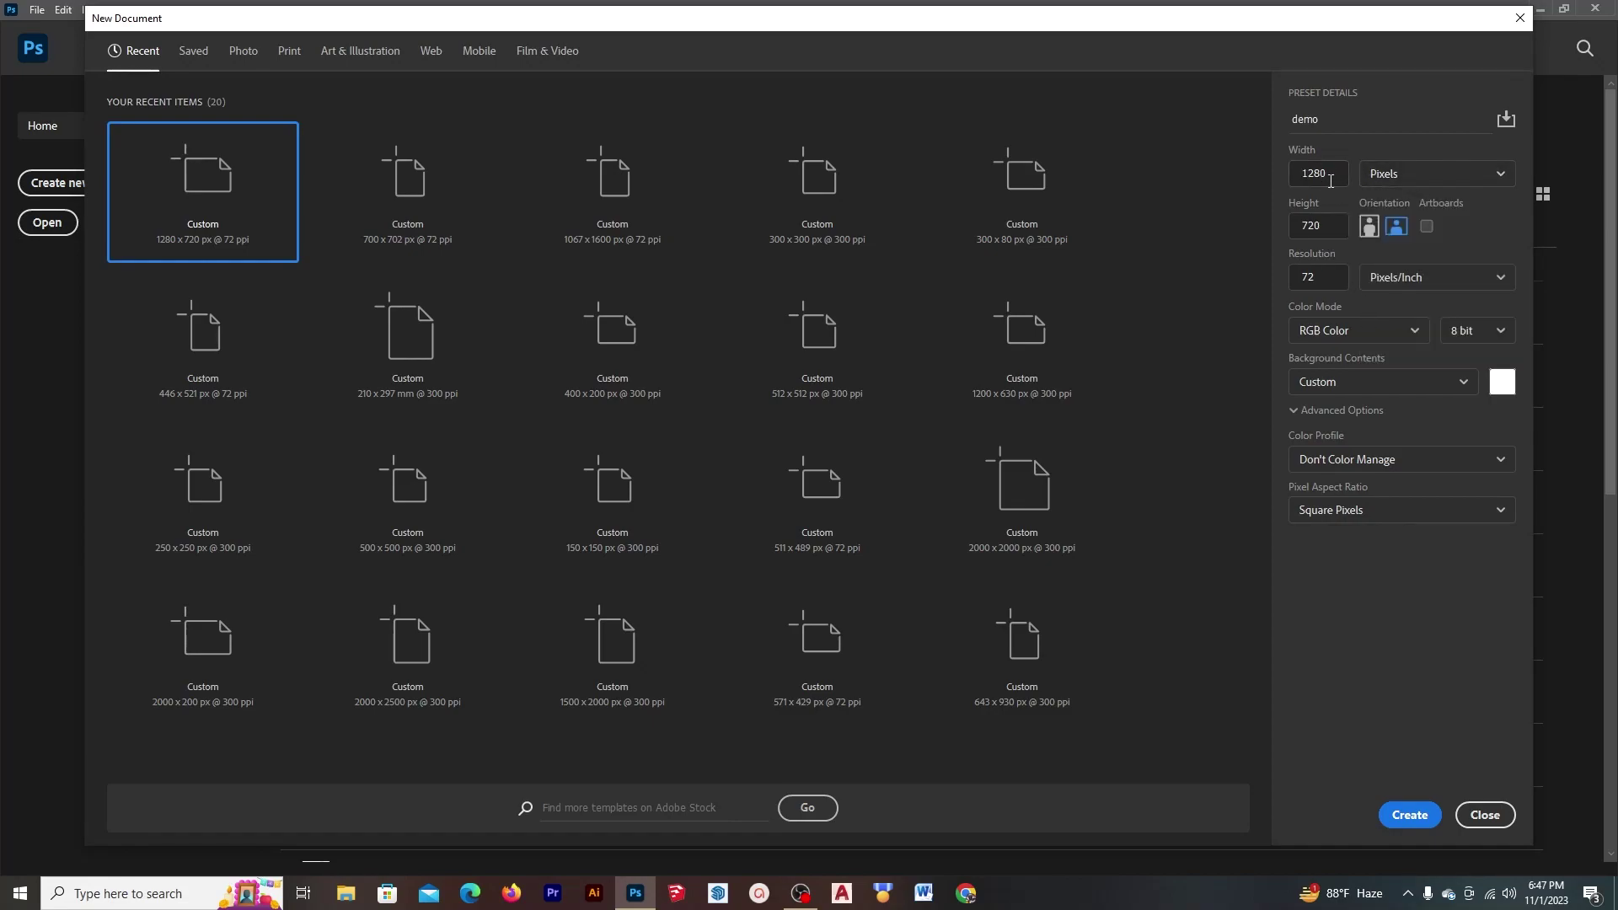
left_click(1416, 177)
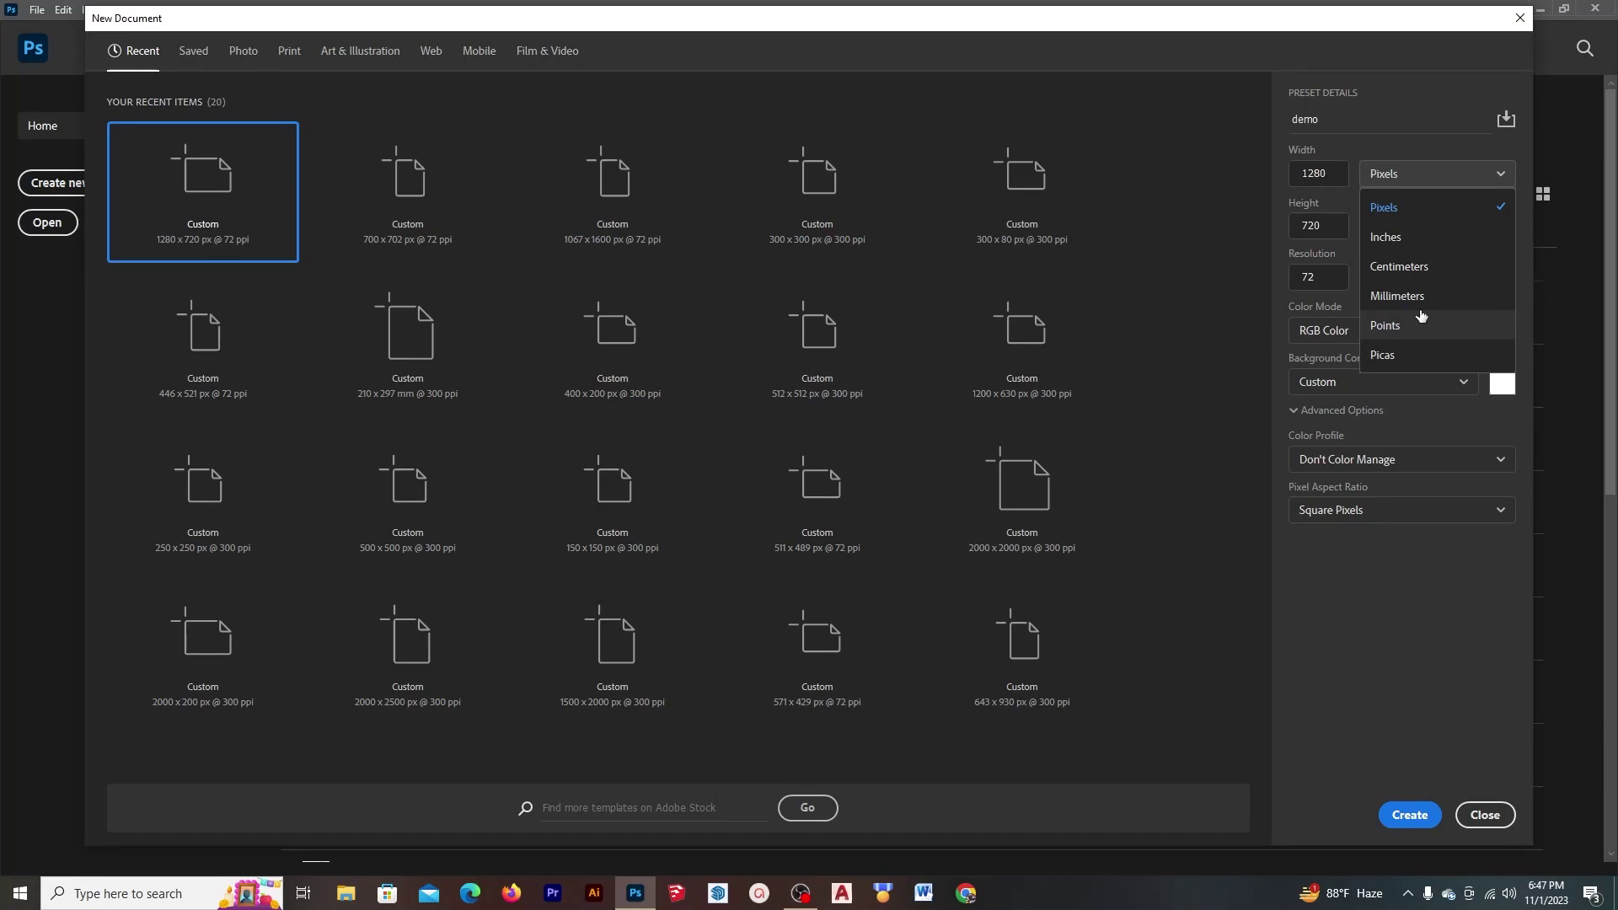
left_click(1408, 215)
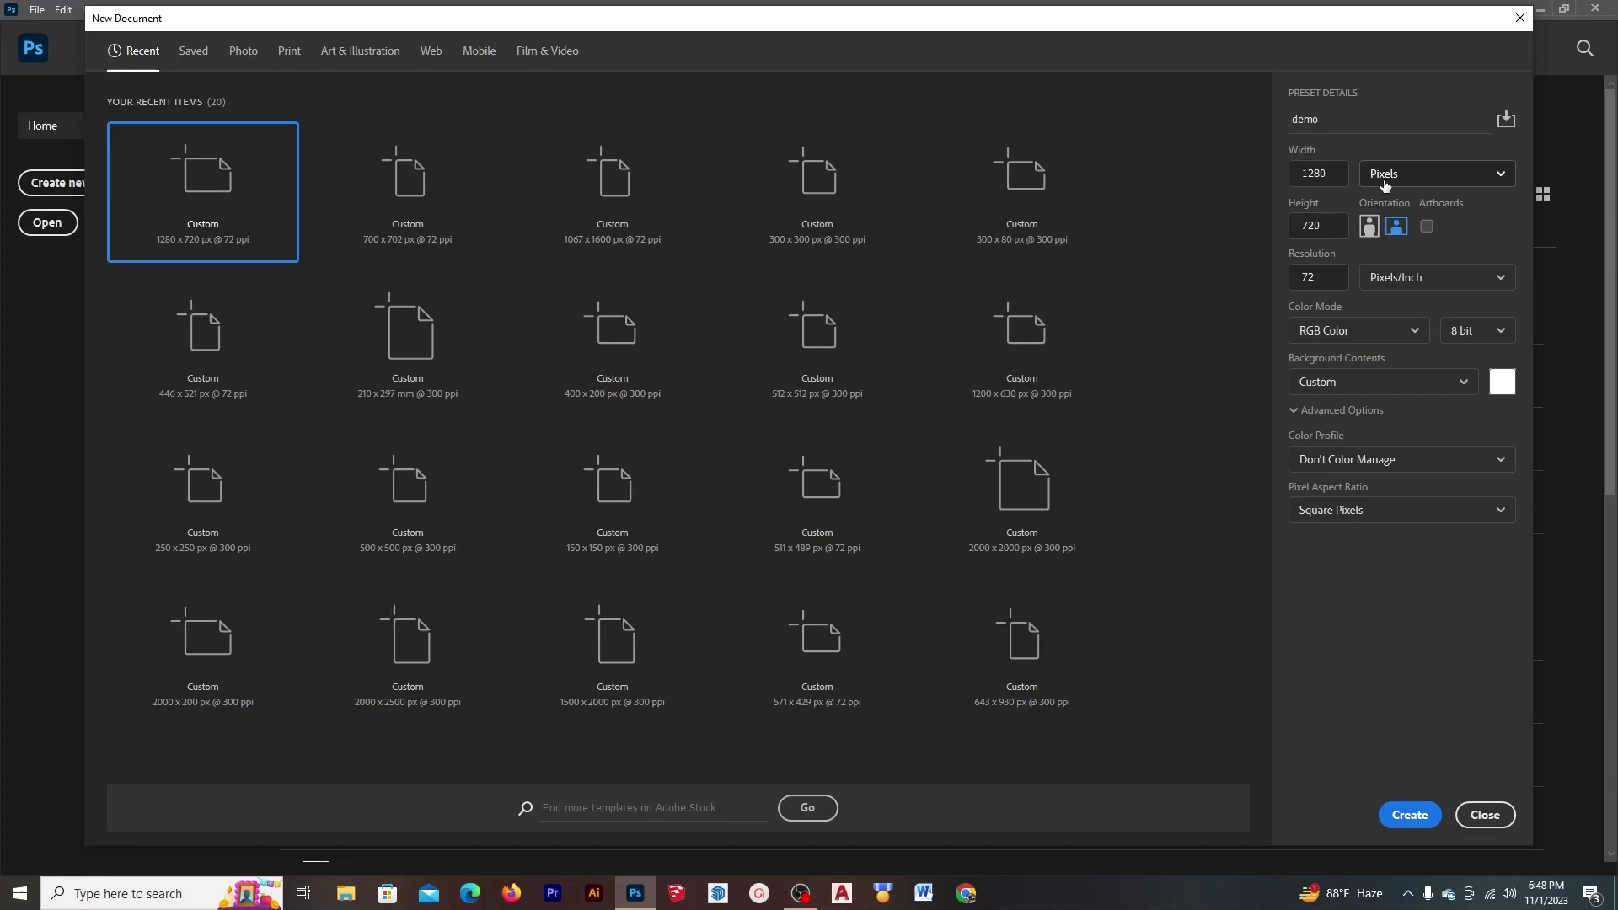
left_click(1392, 180)
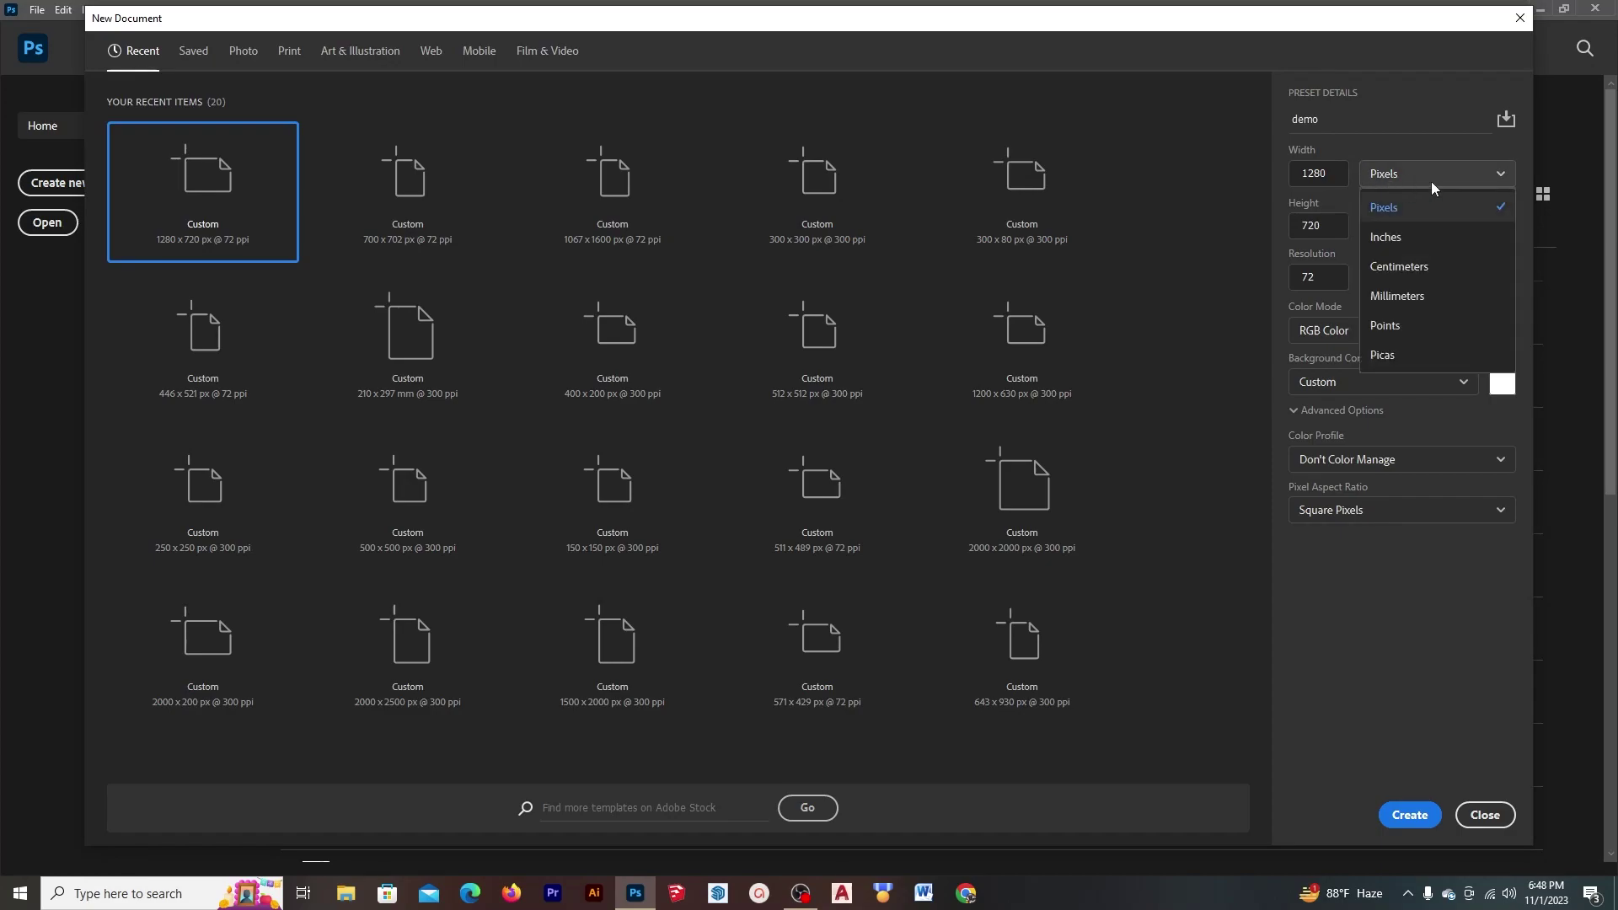
left_click(1409, 214)
left_click(1425, 175)
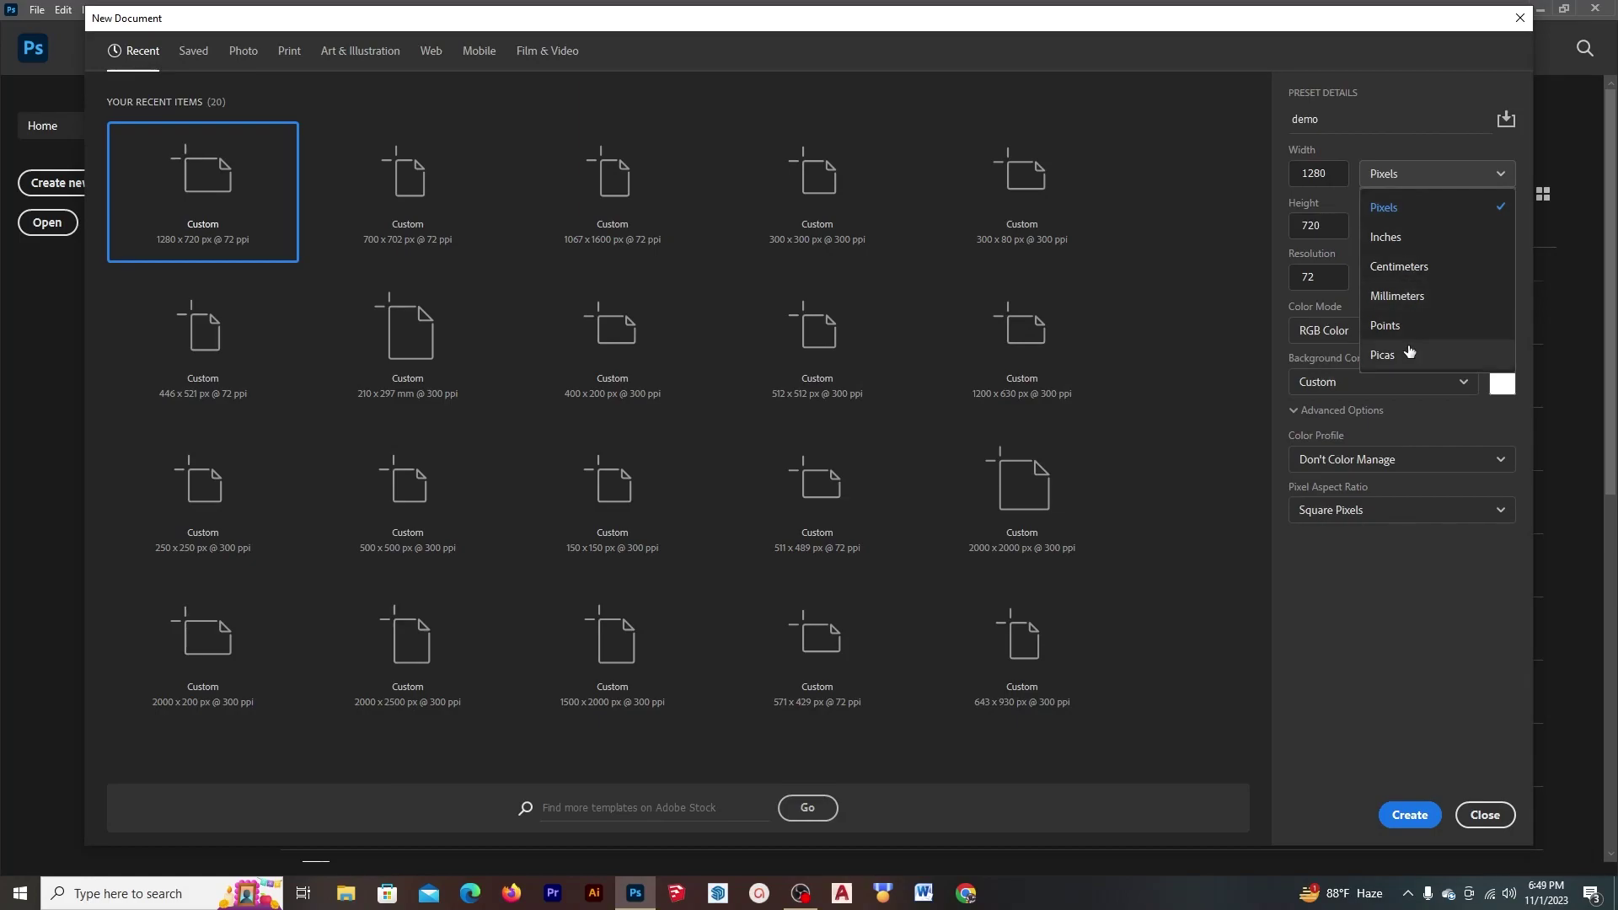
left_click(1404, 217)
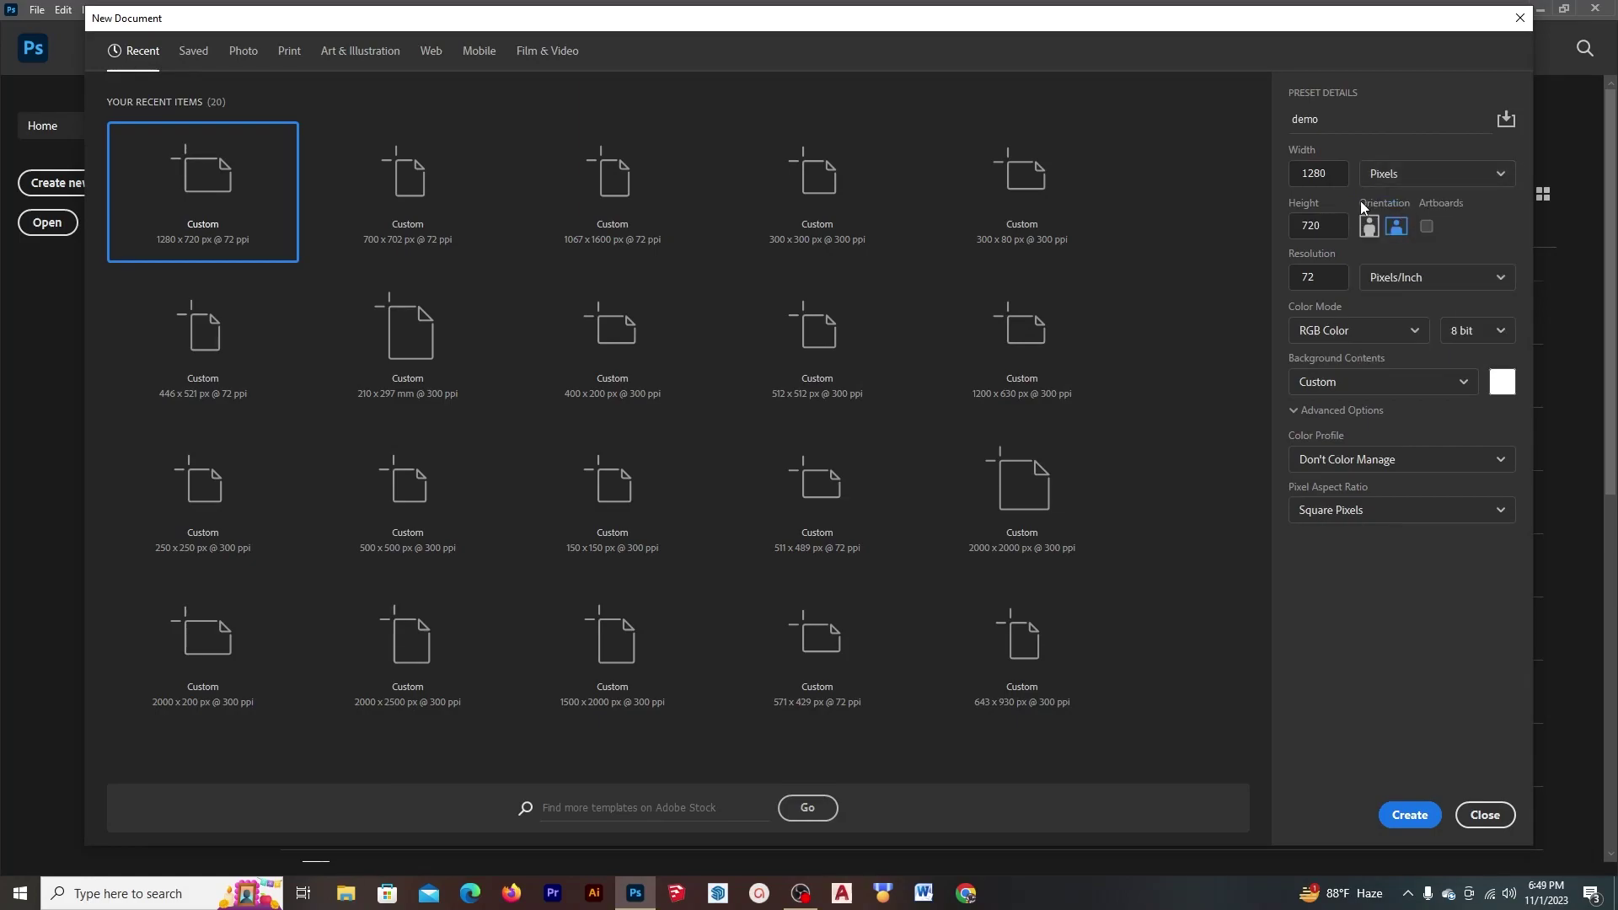
left_click(1401, 172)
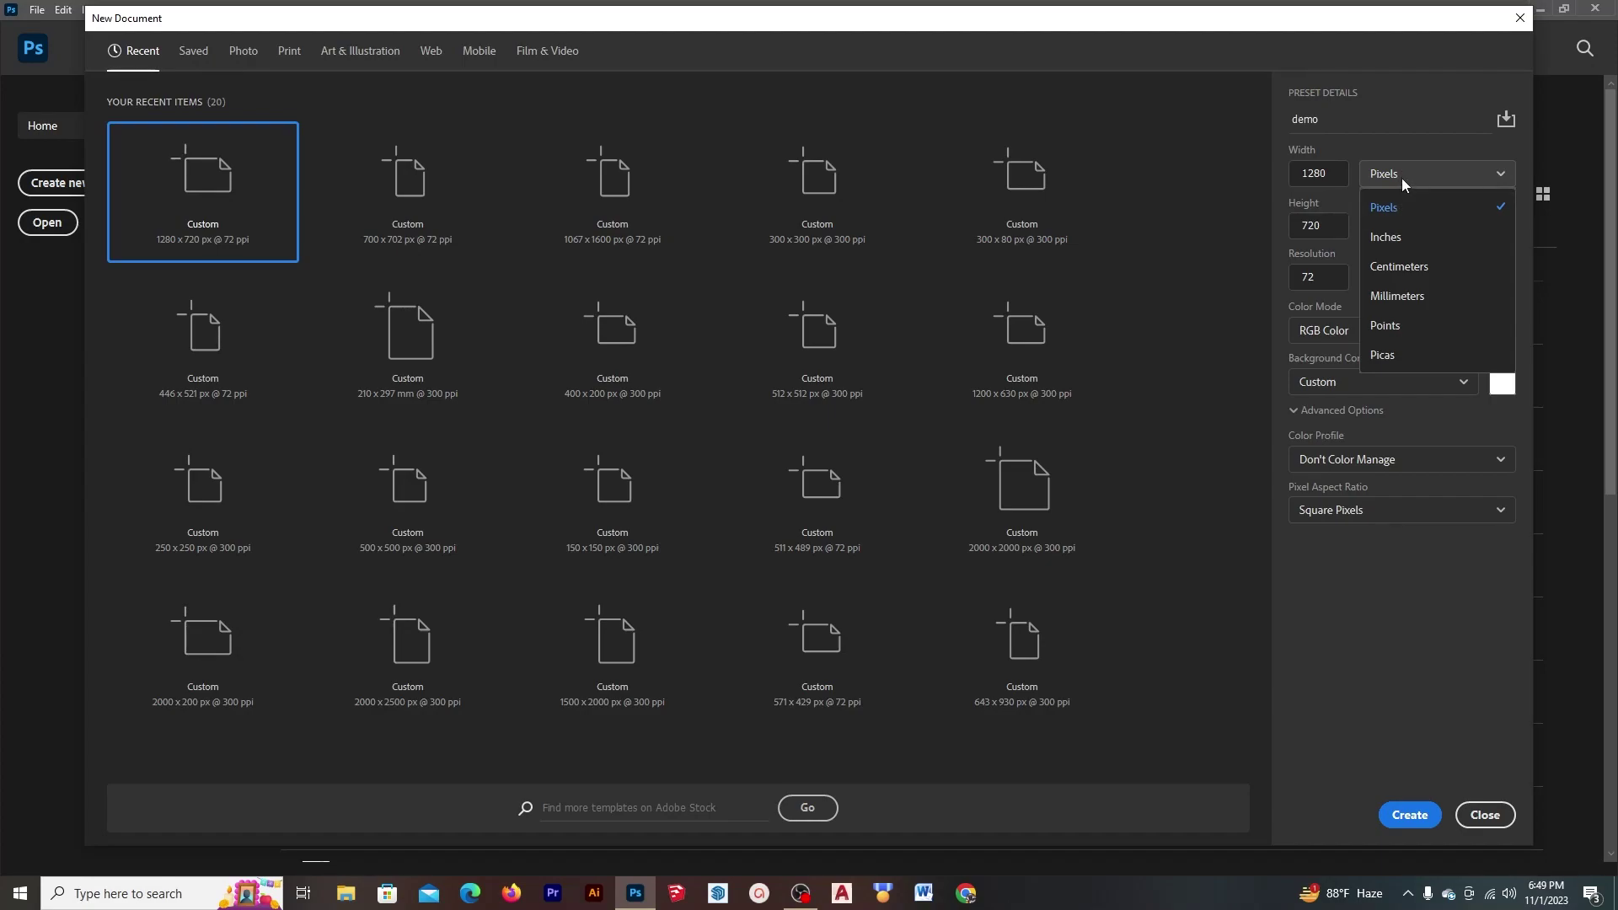
left_click(1402, 179)
left_click(1406, 175)
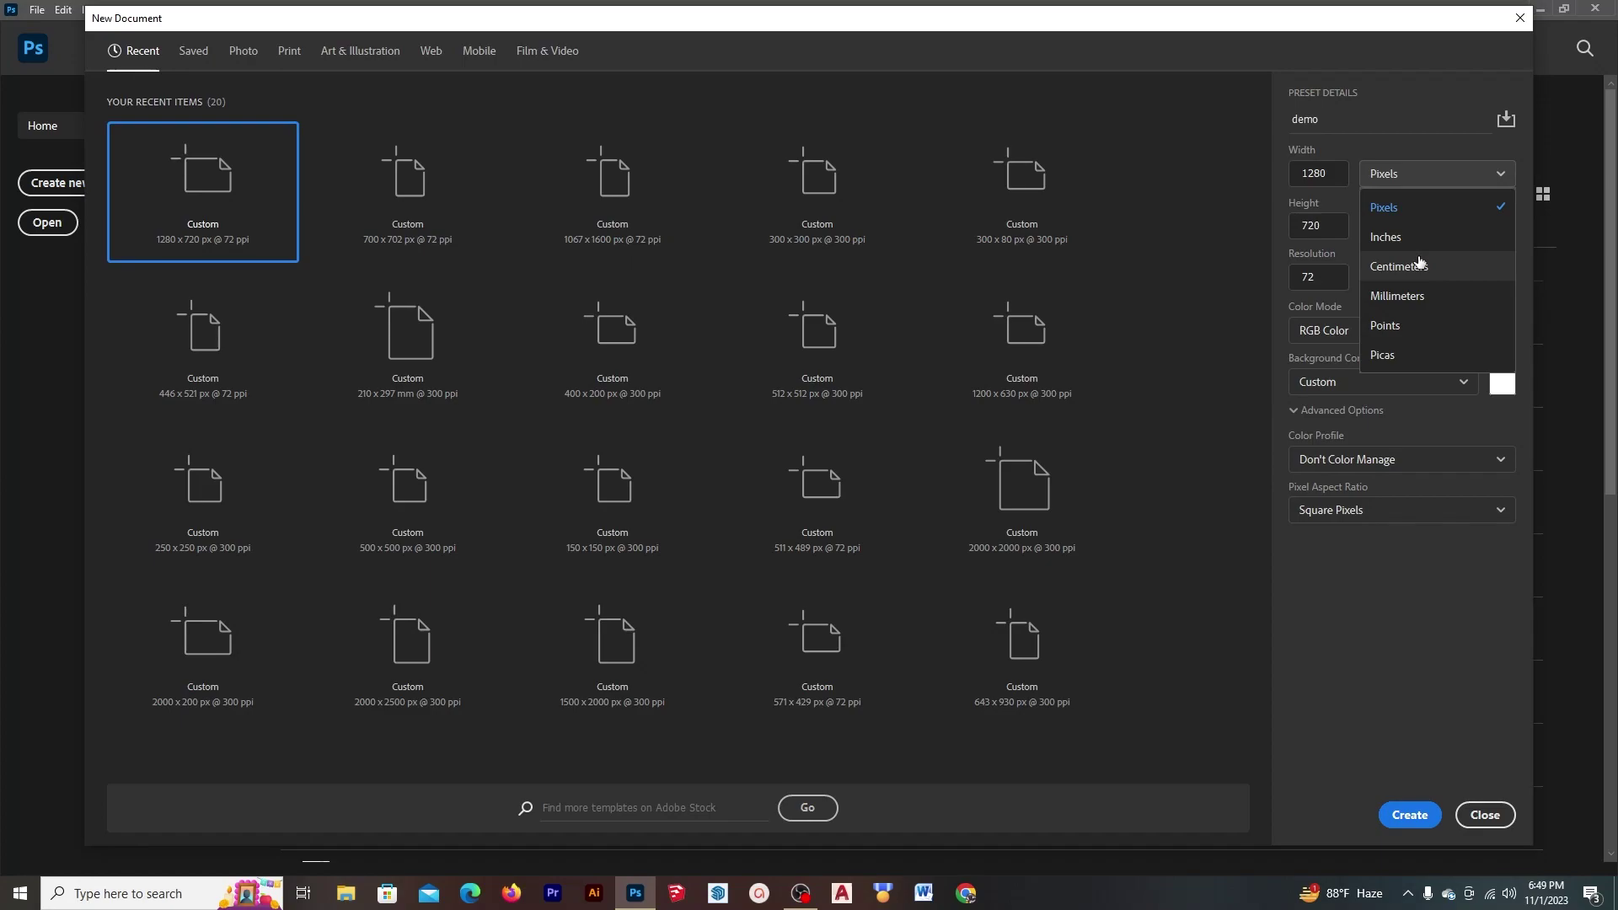
left_click(1433, 188)
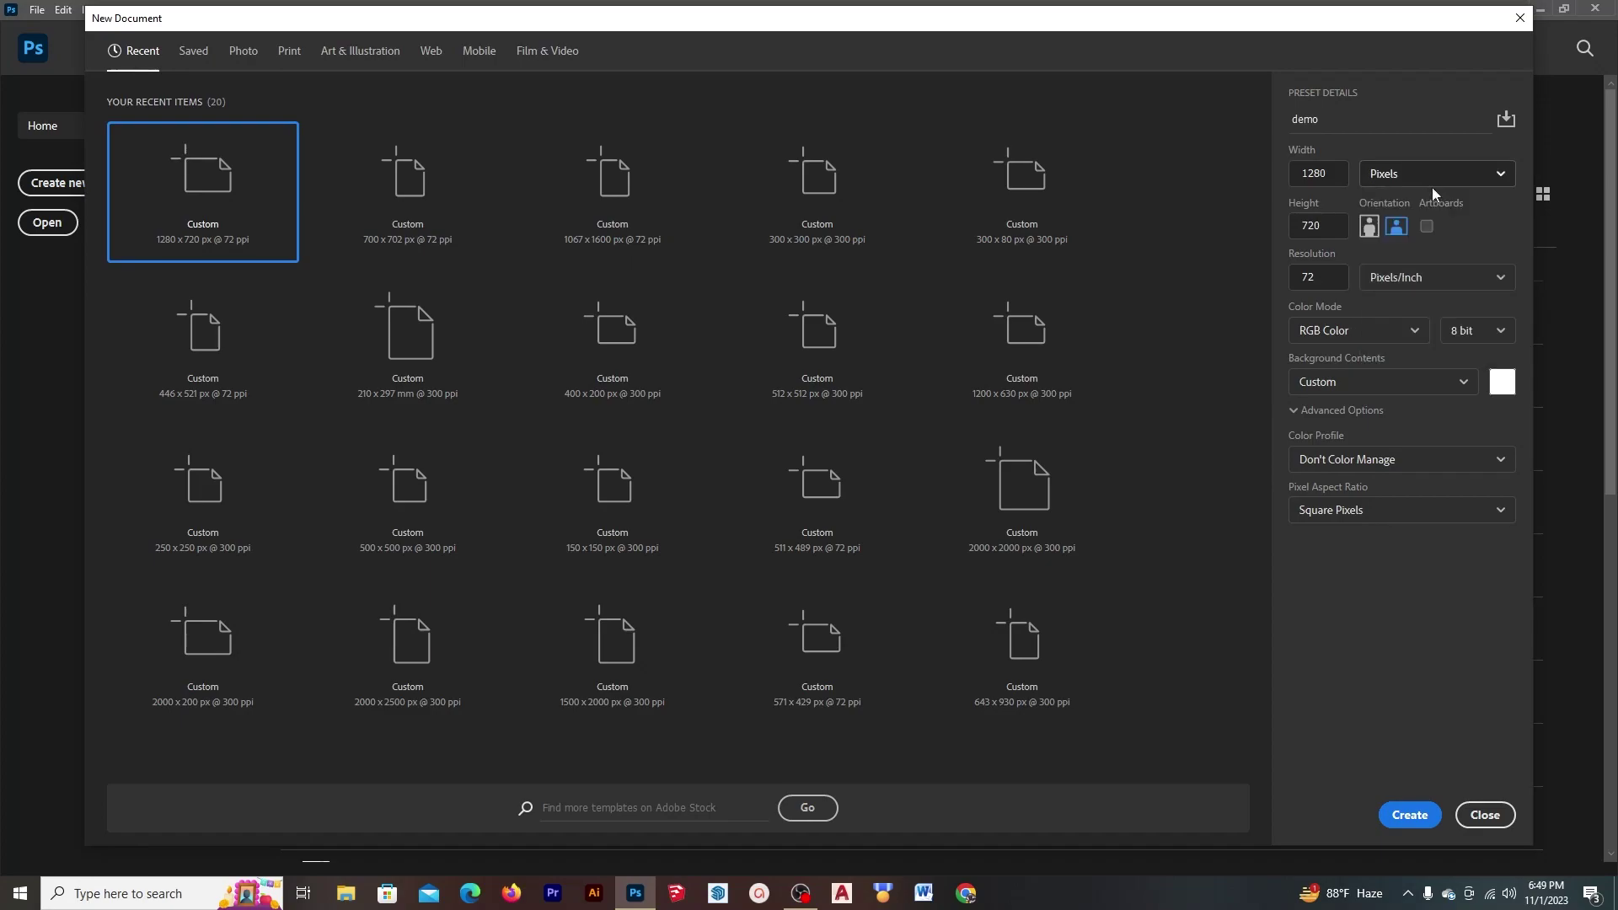
Step: Toggle orientation between landscape and portrait, finishing on portrait 720 x 1280 px
left_click(1370, 227)
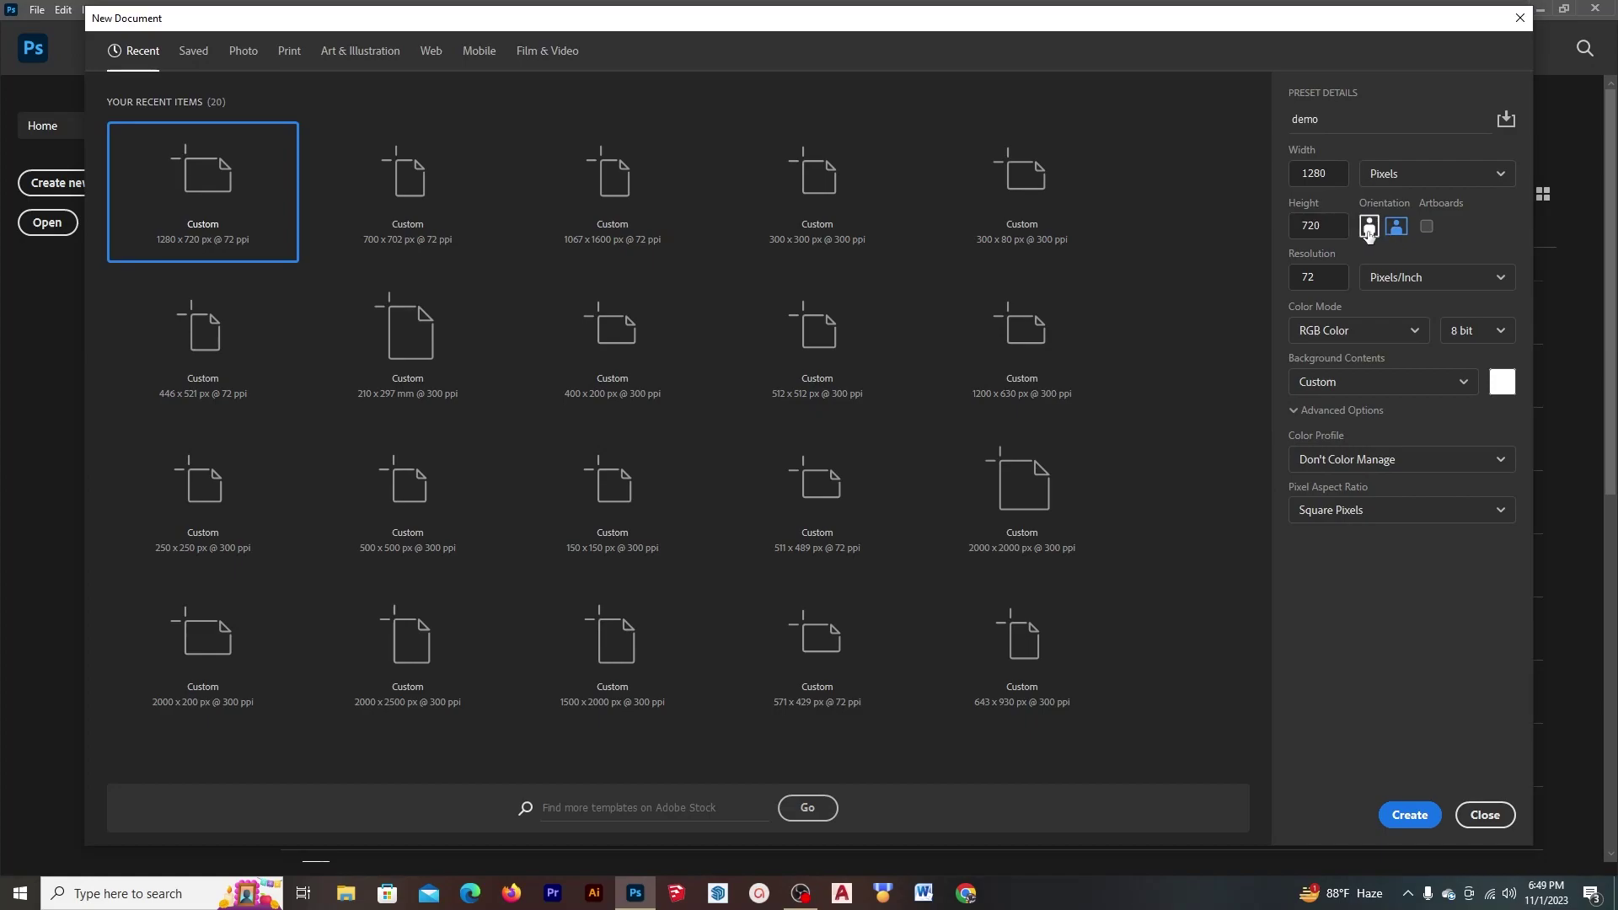
left_click(1369, 231)
left_click(1395, 233)
left_click(1369, 229)
left_click(1397, 229)
left_click(1371, 227)
left_click(1438, 279)
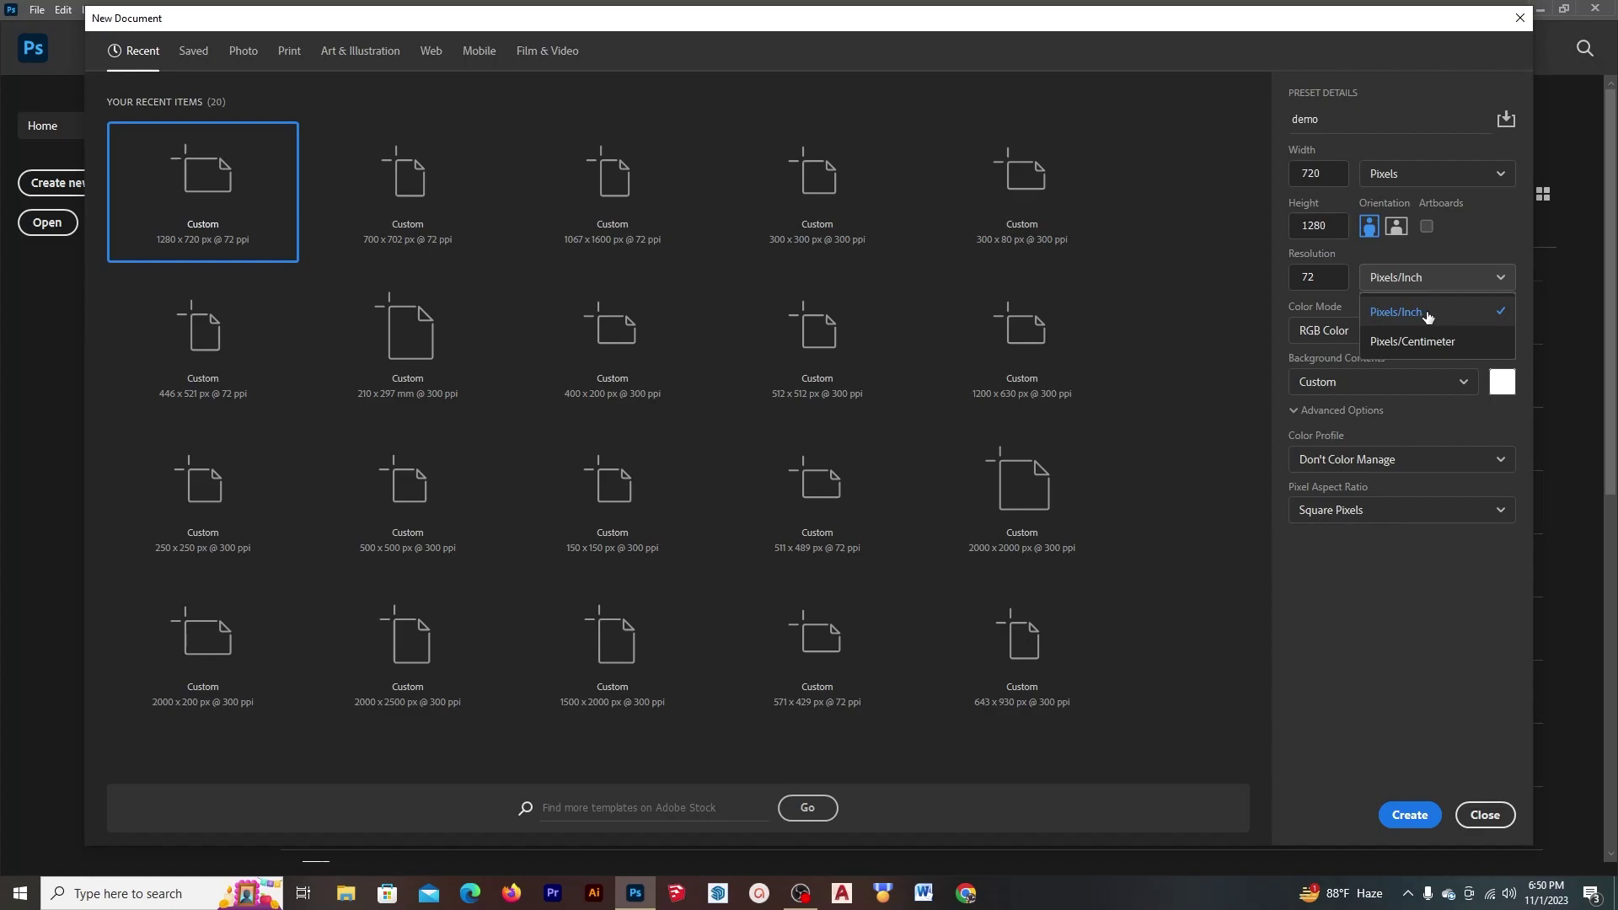
left_click(1427, 315)
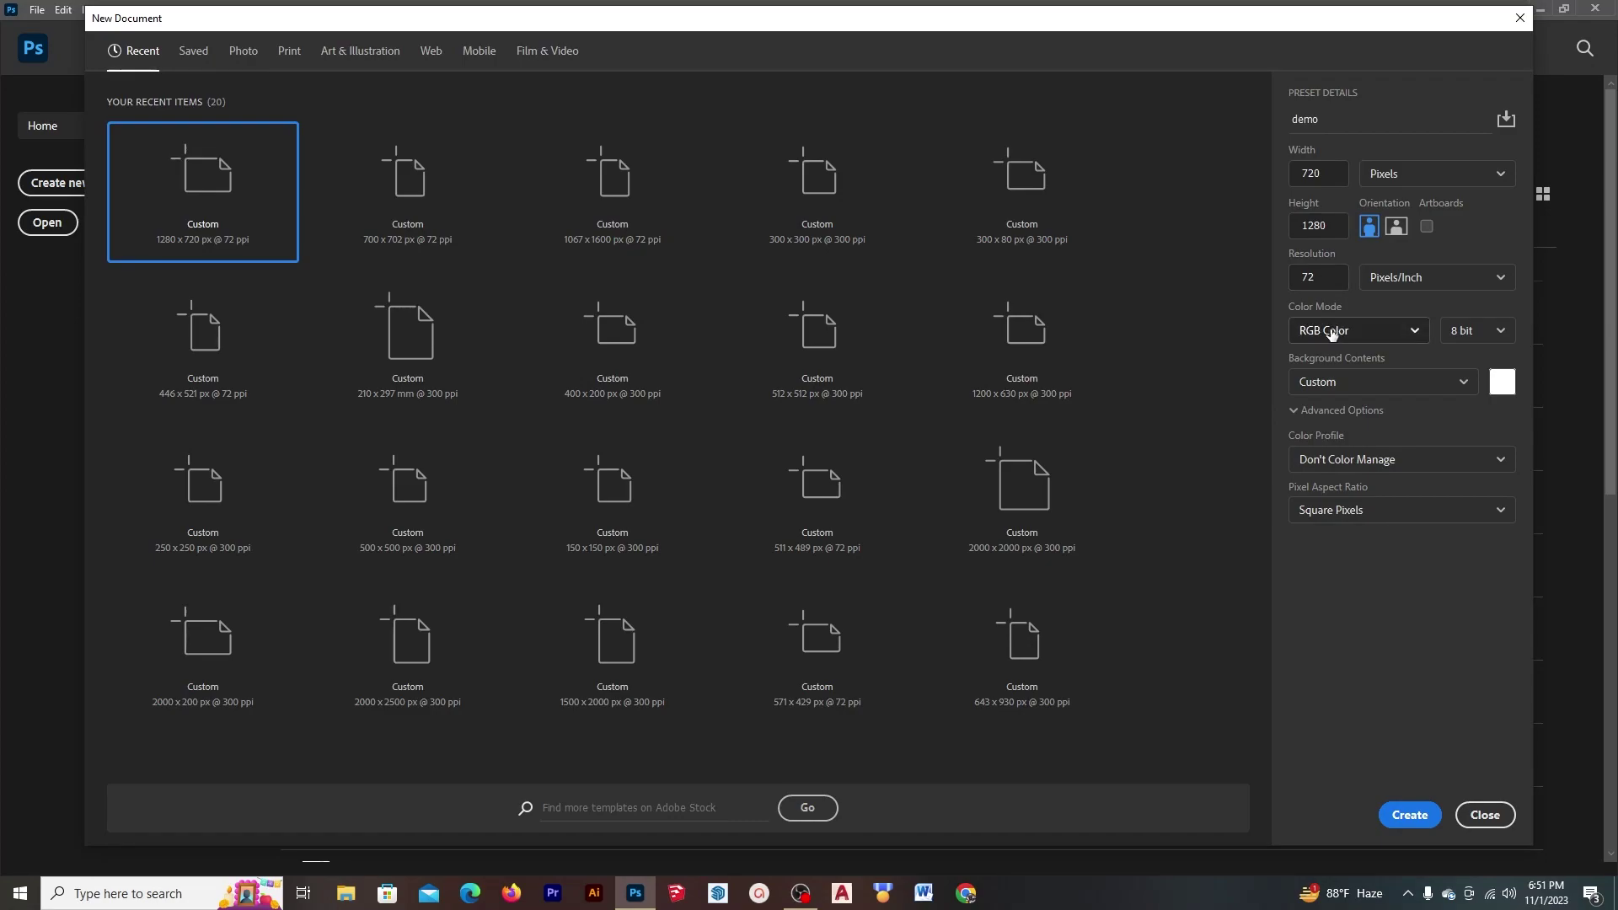
left_click(1403, 333)
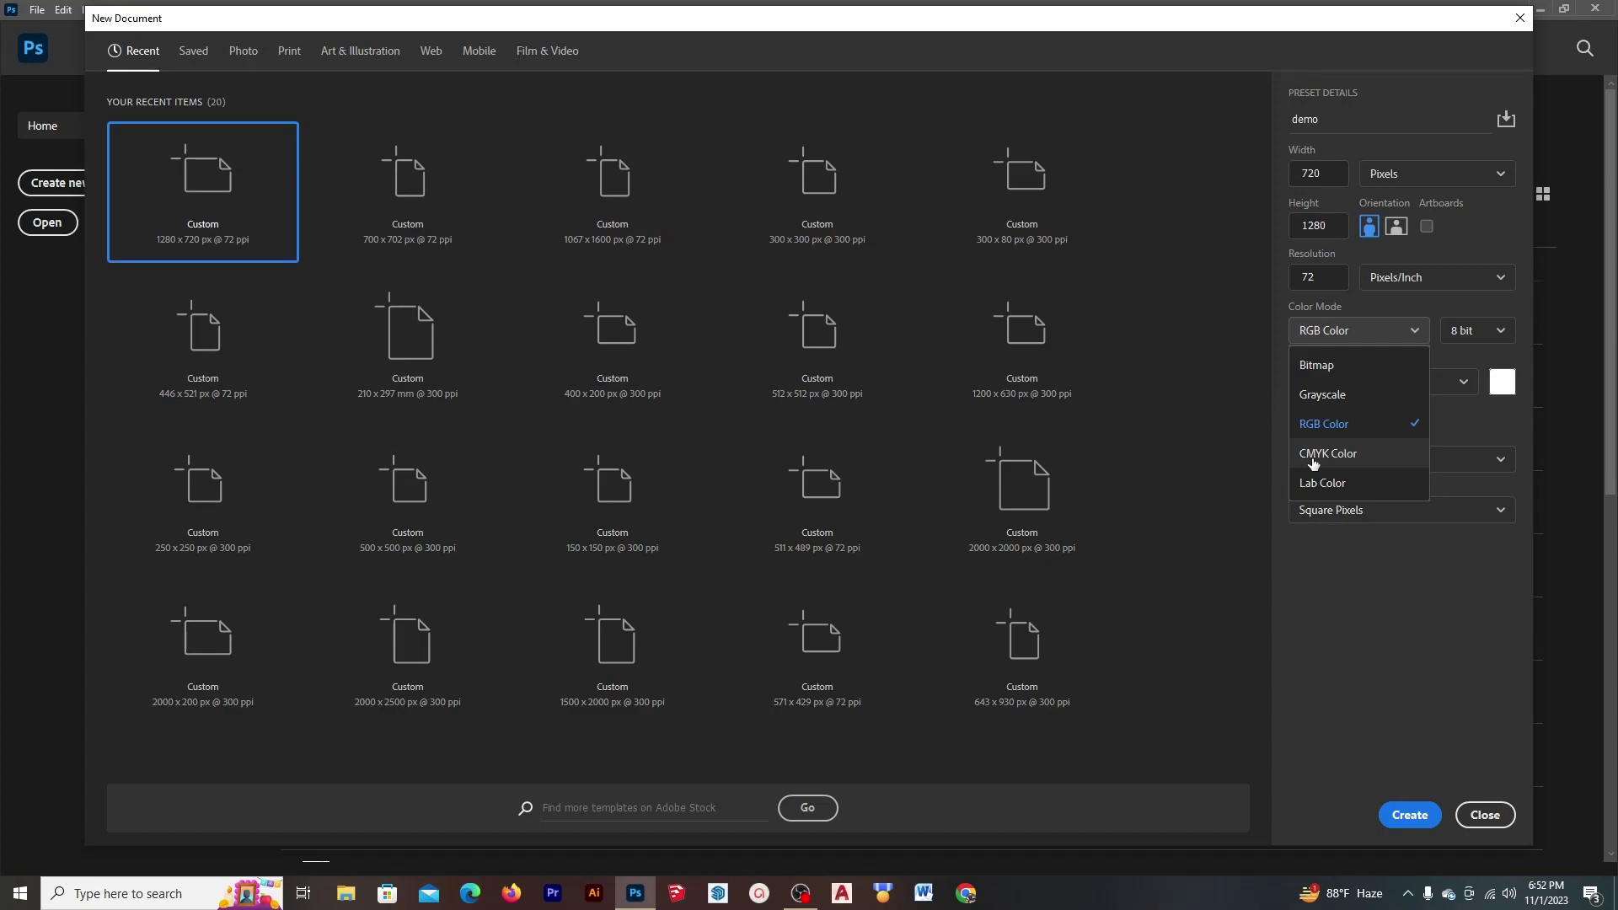
left_click(1375, 468)
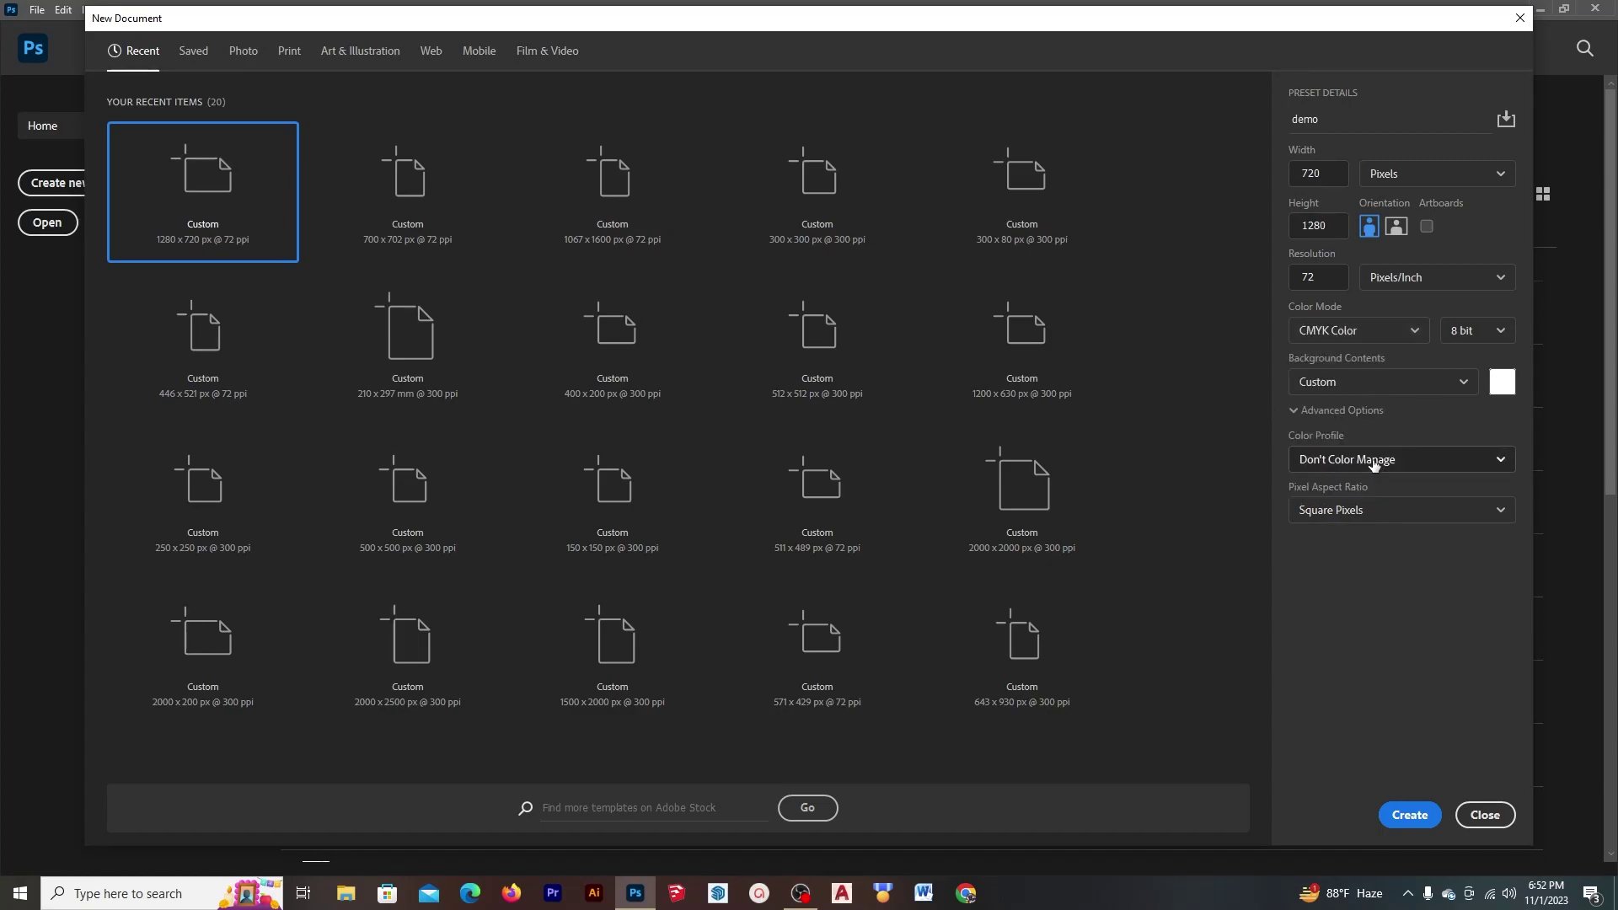
left_click(1377, 331)
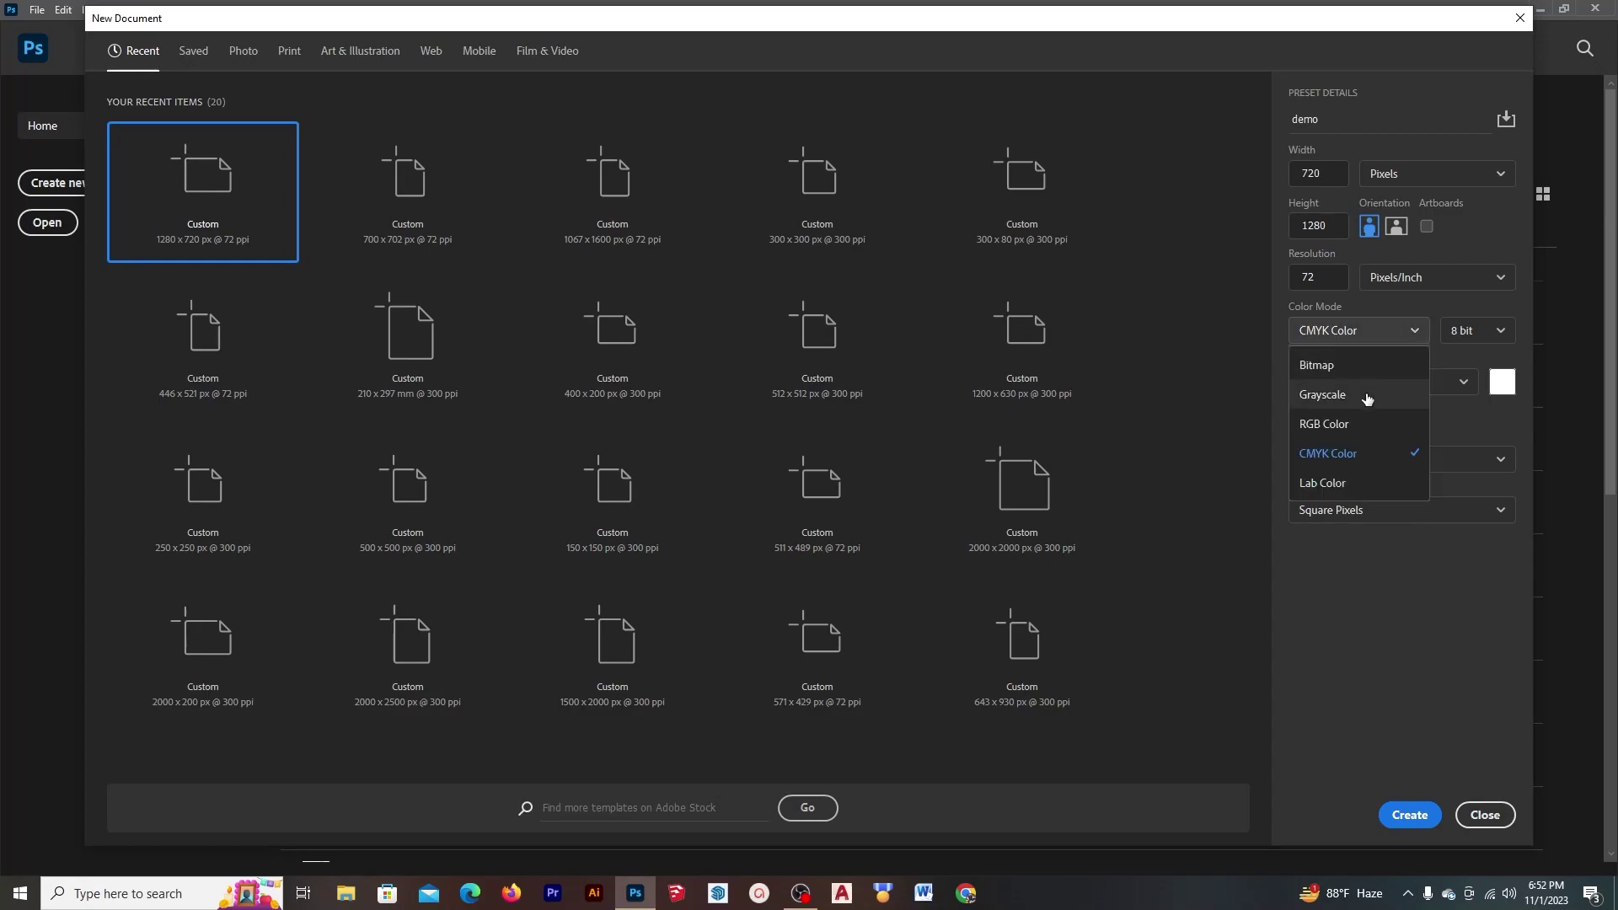
left_click(1374, 430)
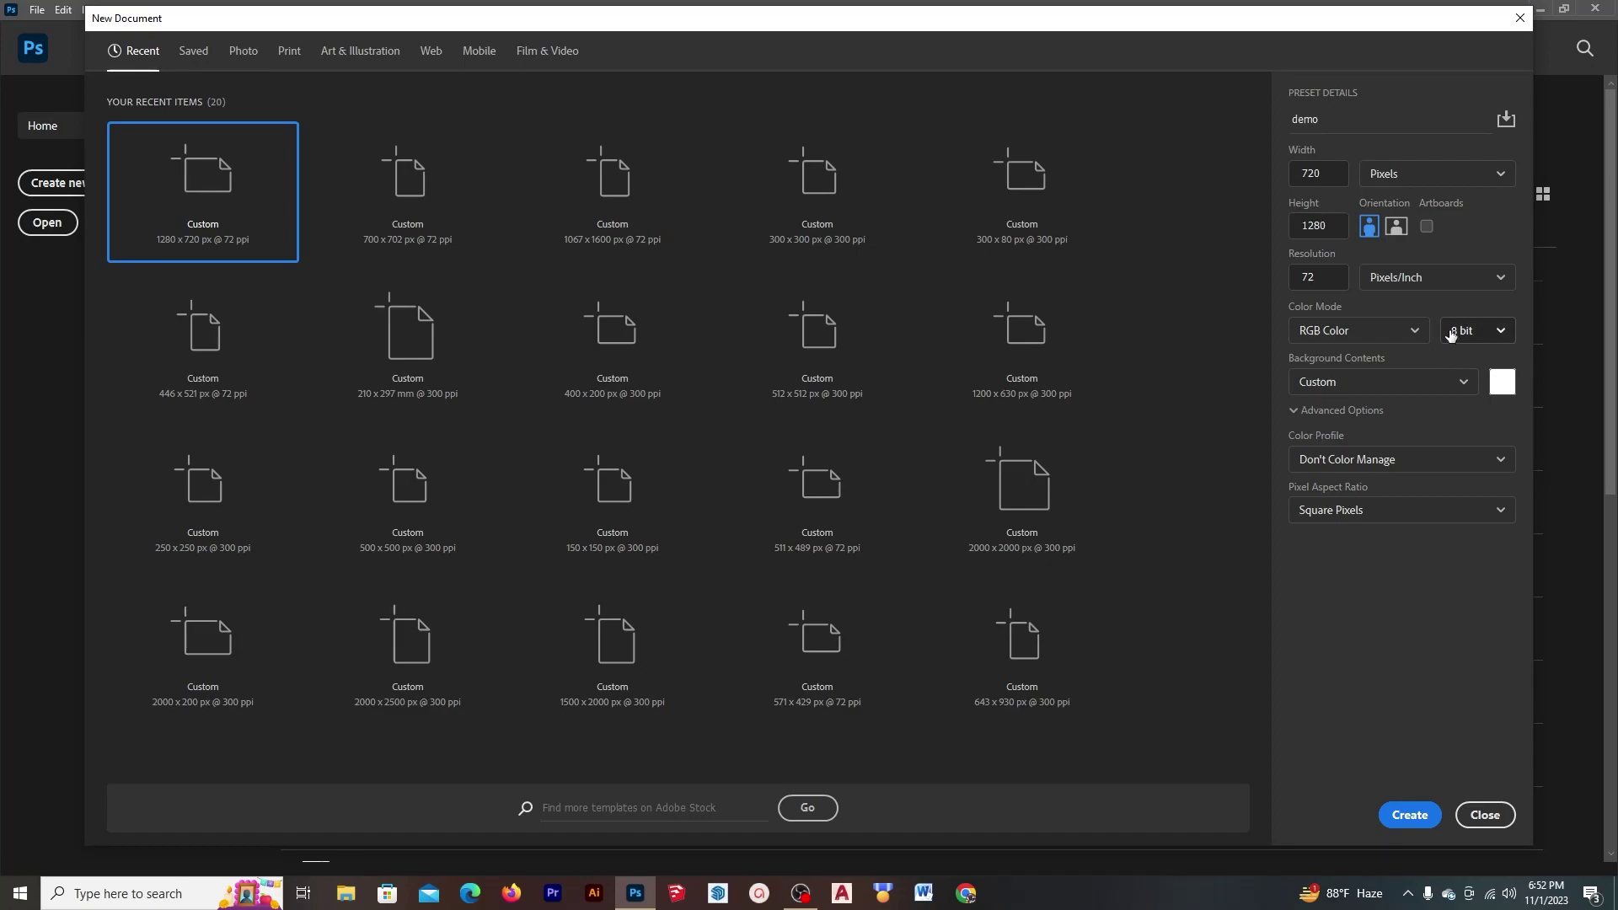
left_click(1459, 333)
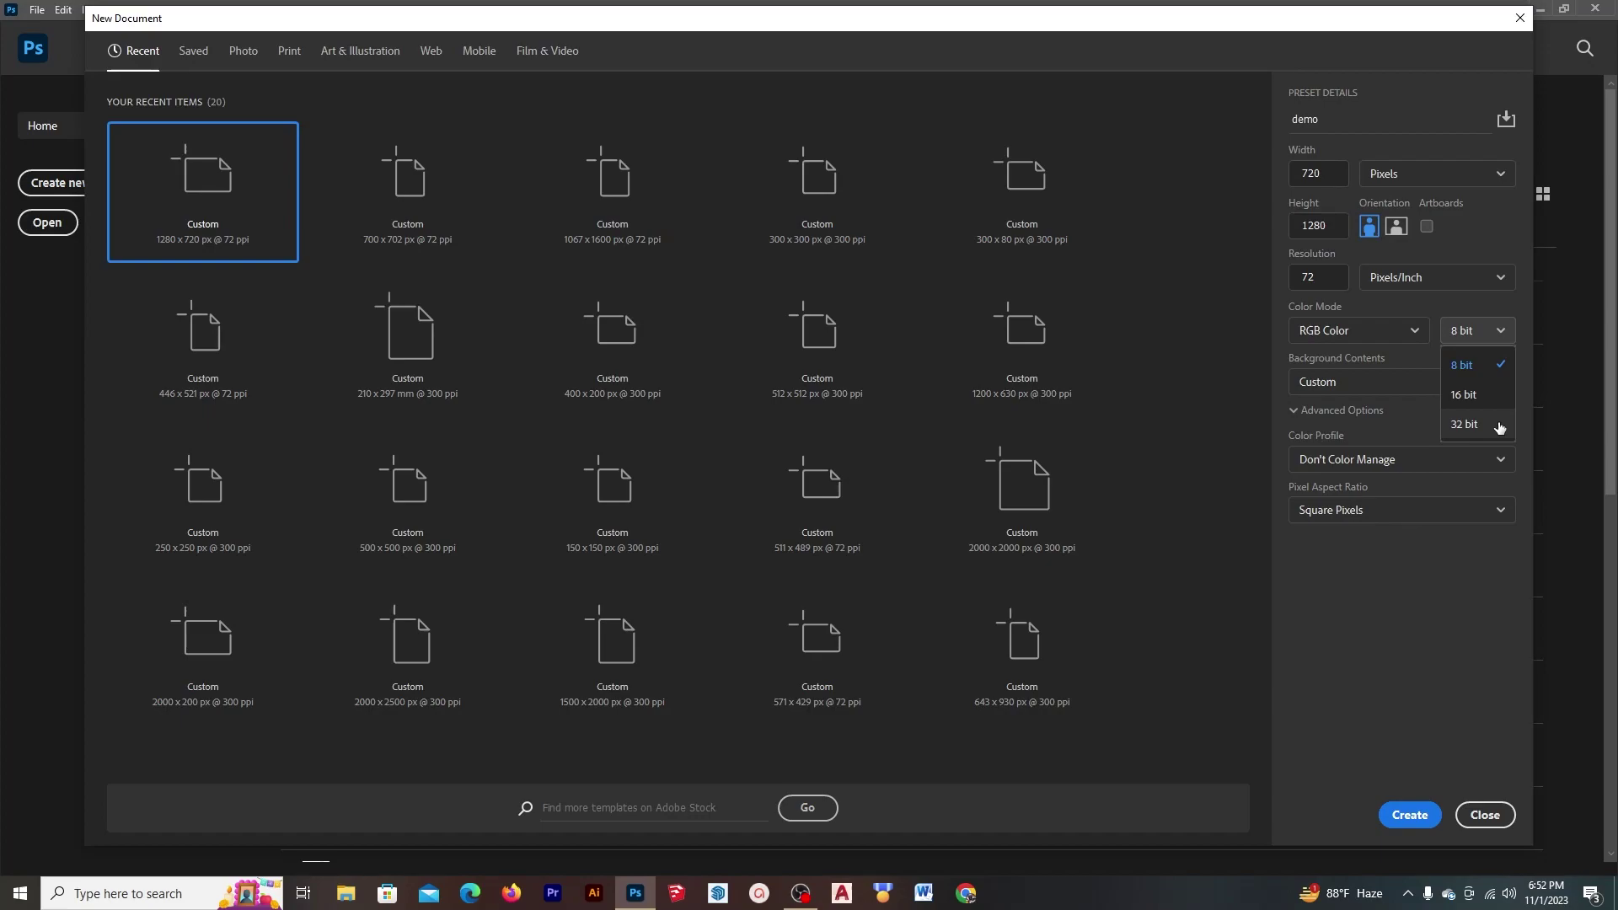
left_click(1488, 372)
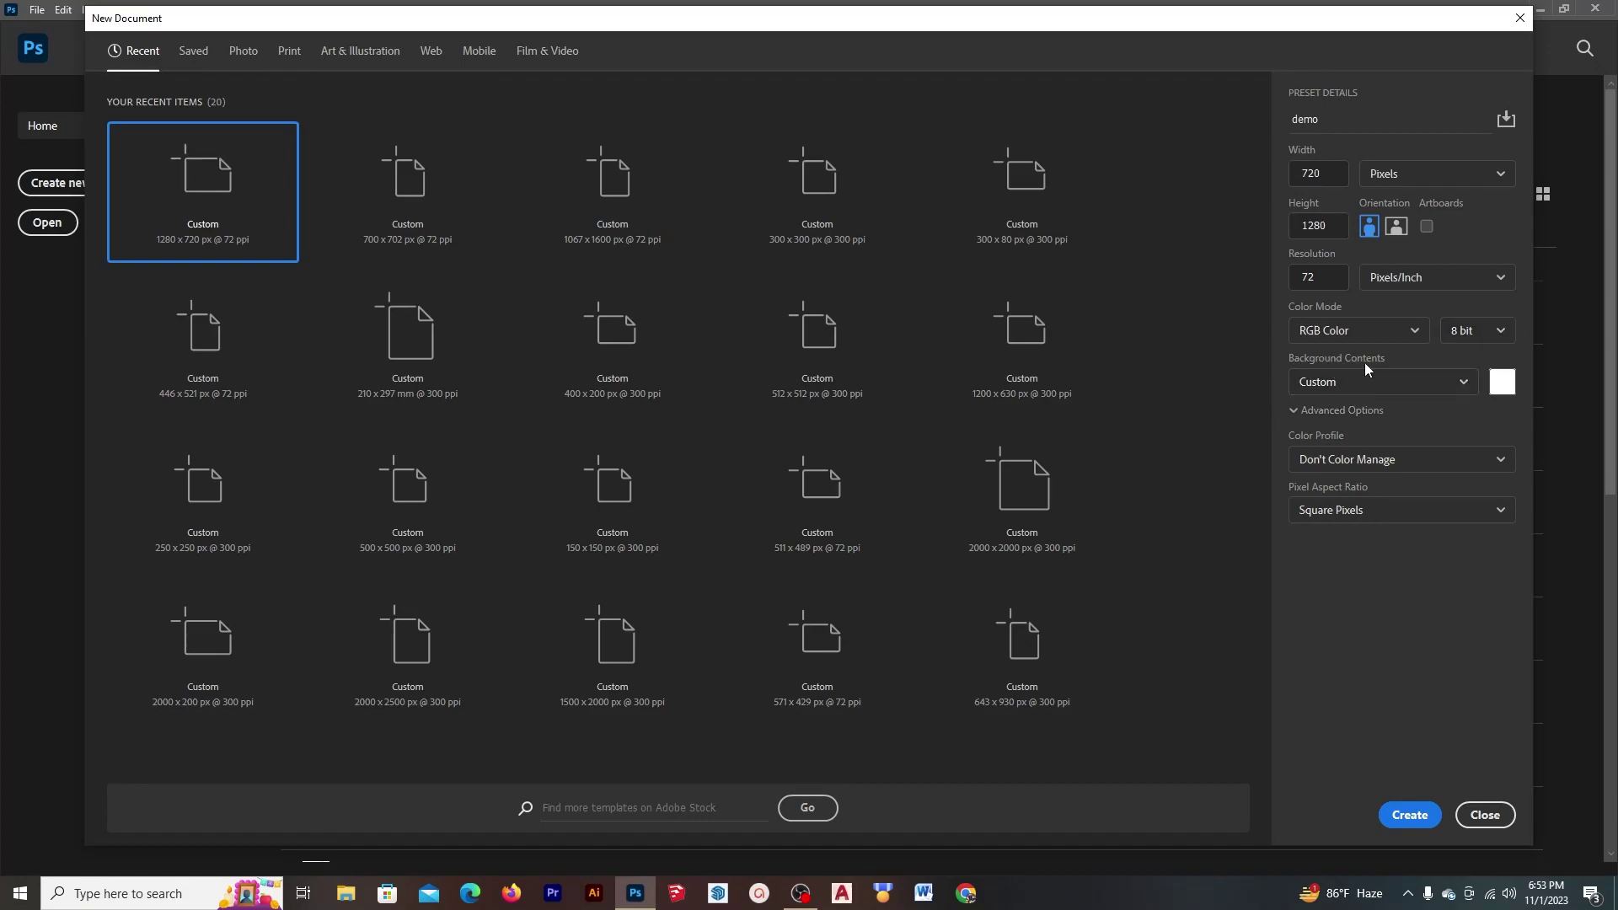
Step: Set a custom deep red background colour for the new document
left_click(1464, 387)
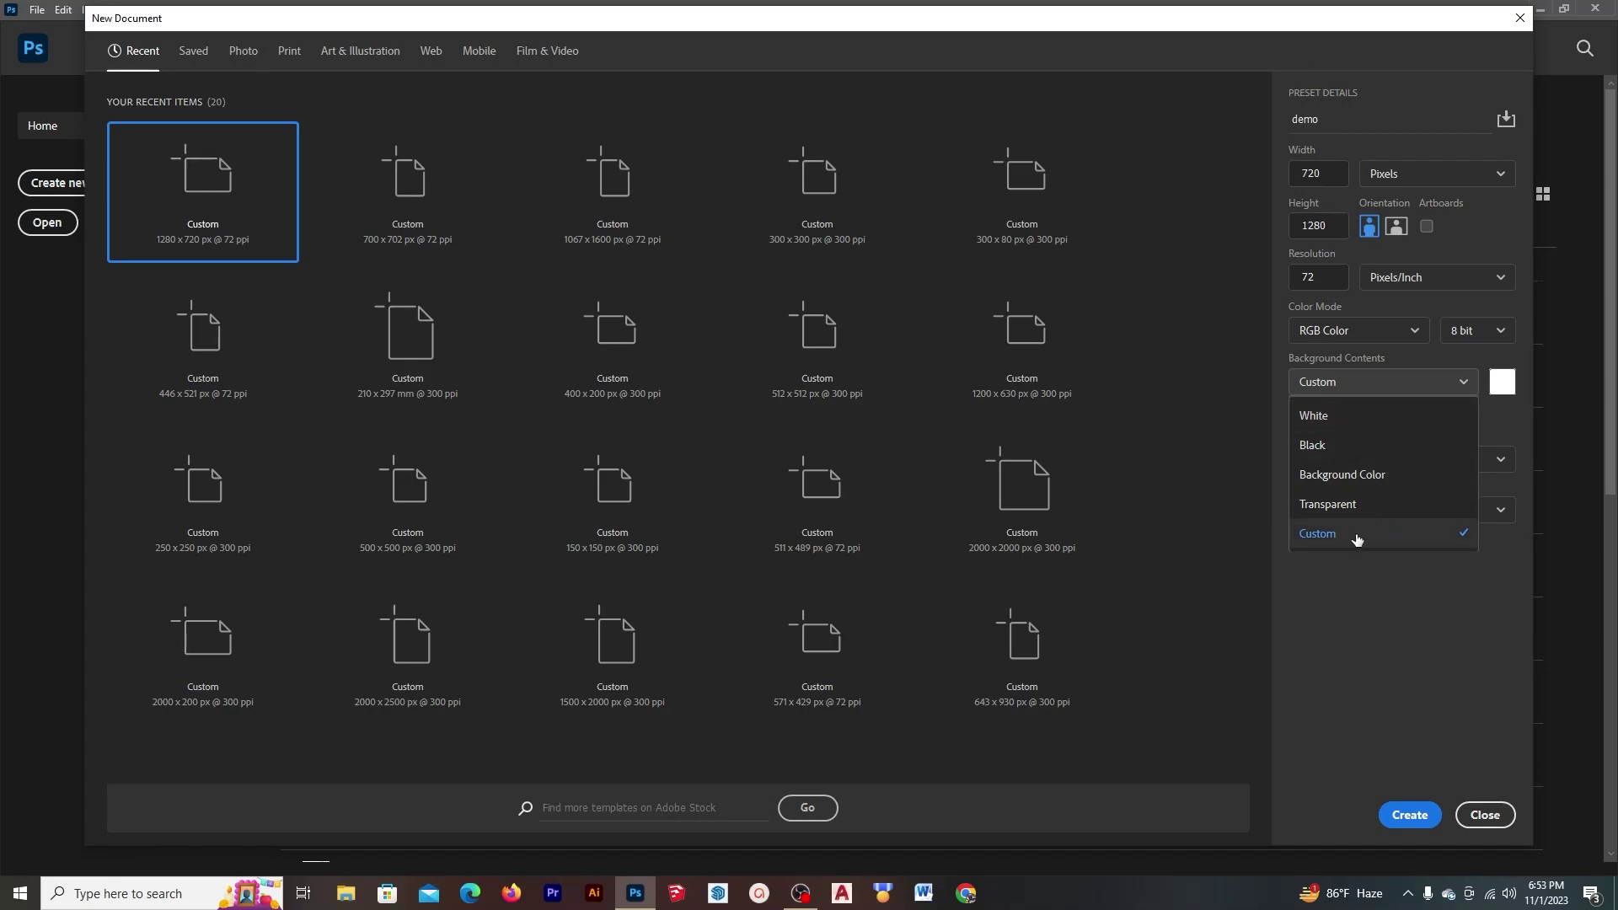
left_click(1357, 539)
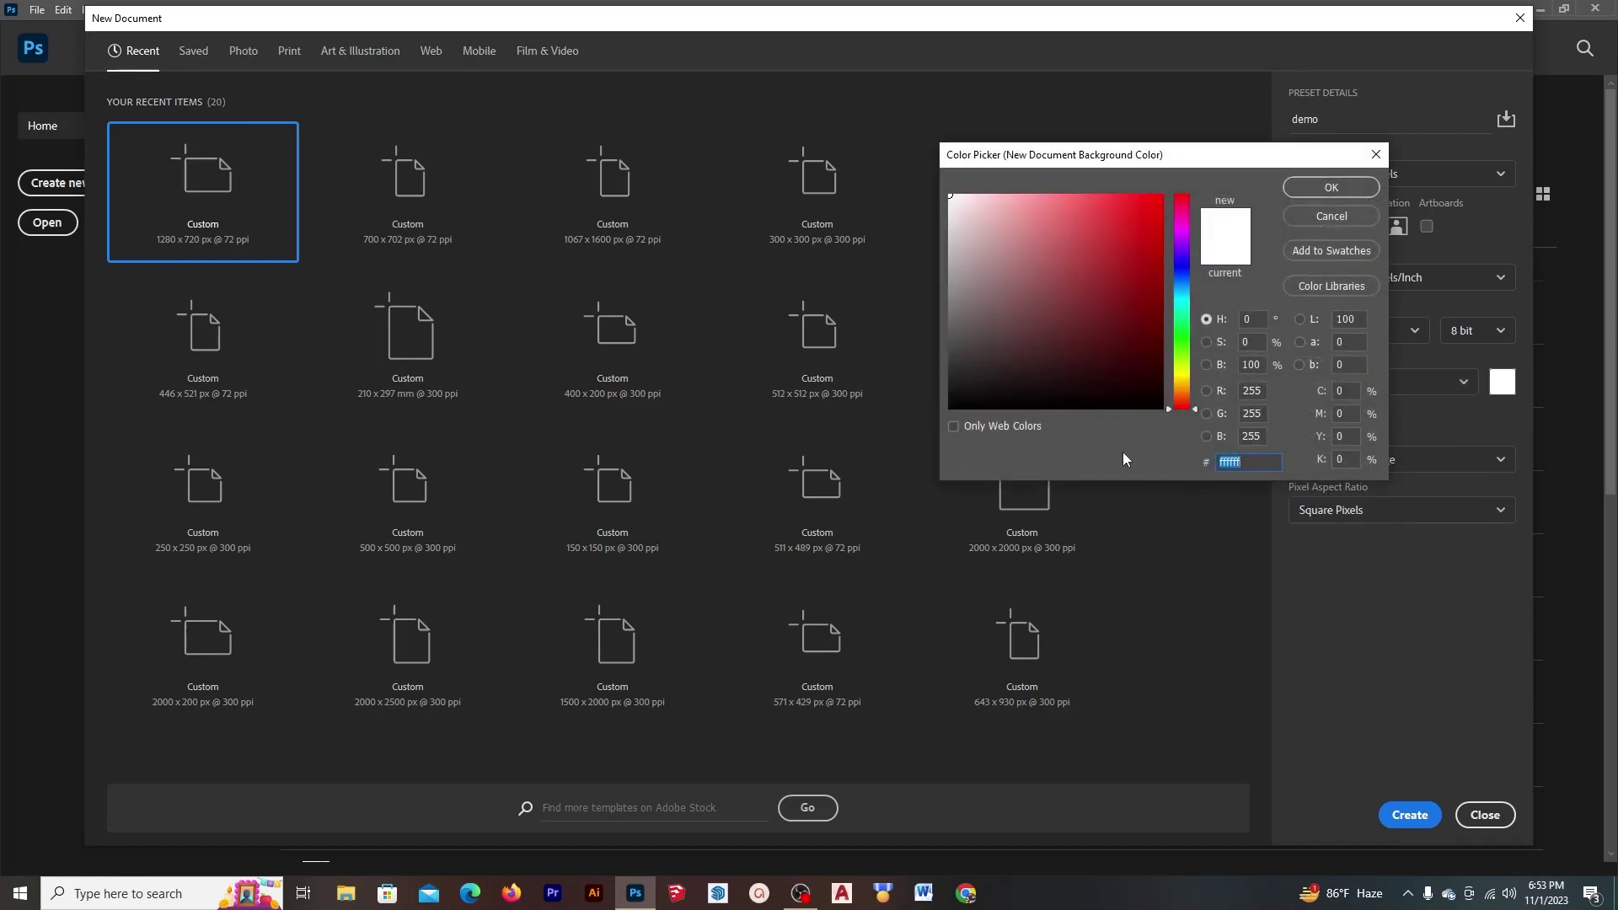
type("c04e4e")
left_click(1094, 263)
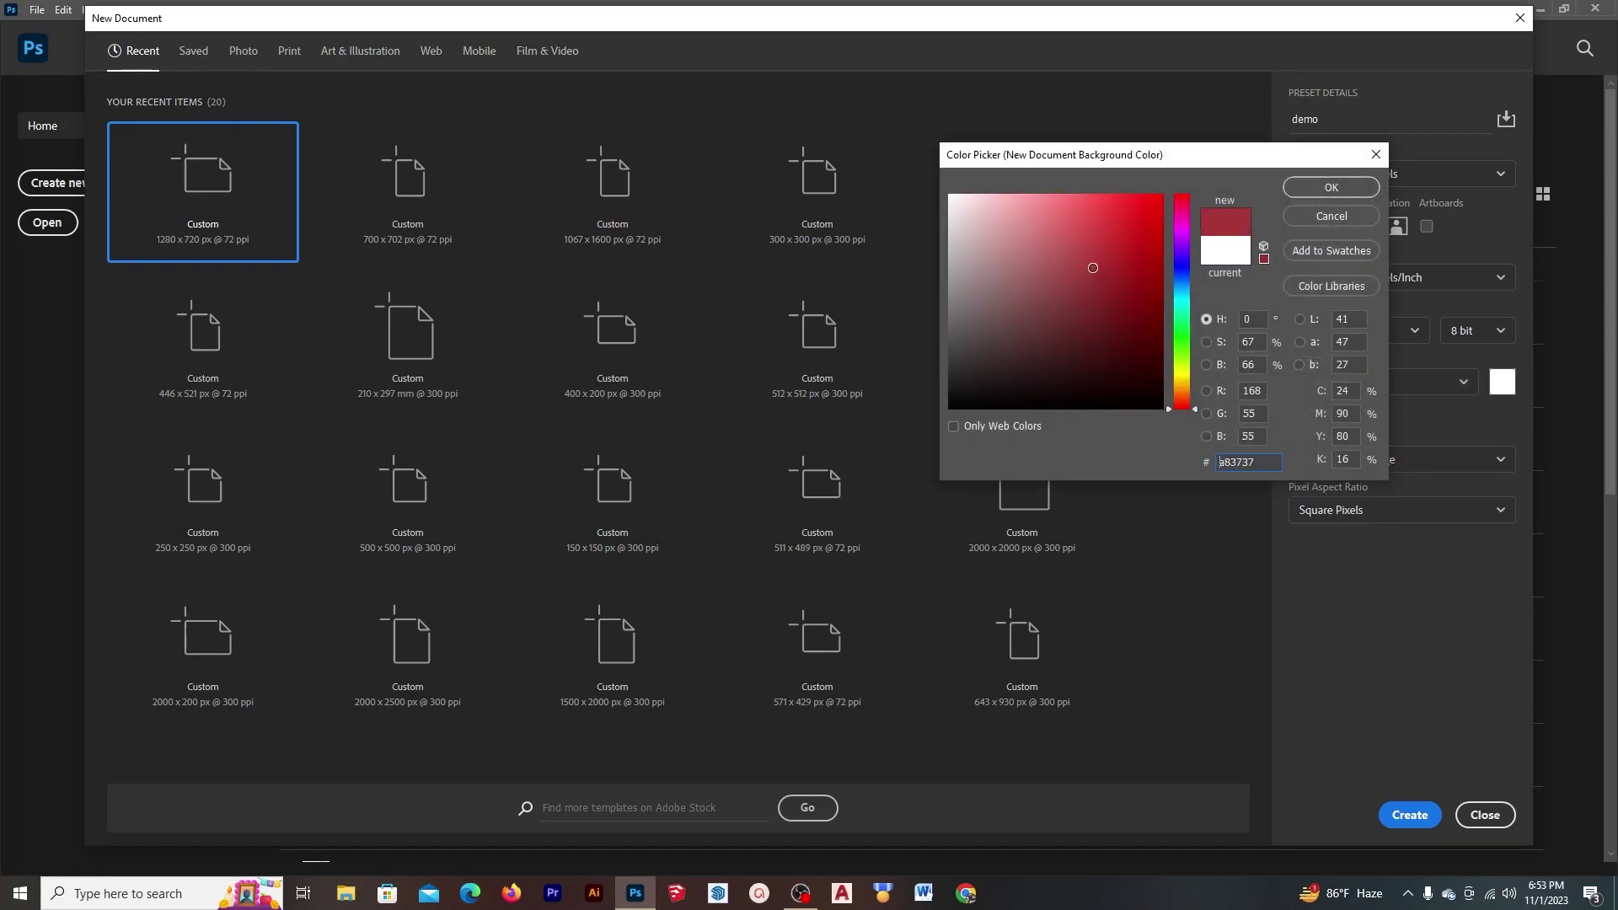
left_click(1327, 188)
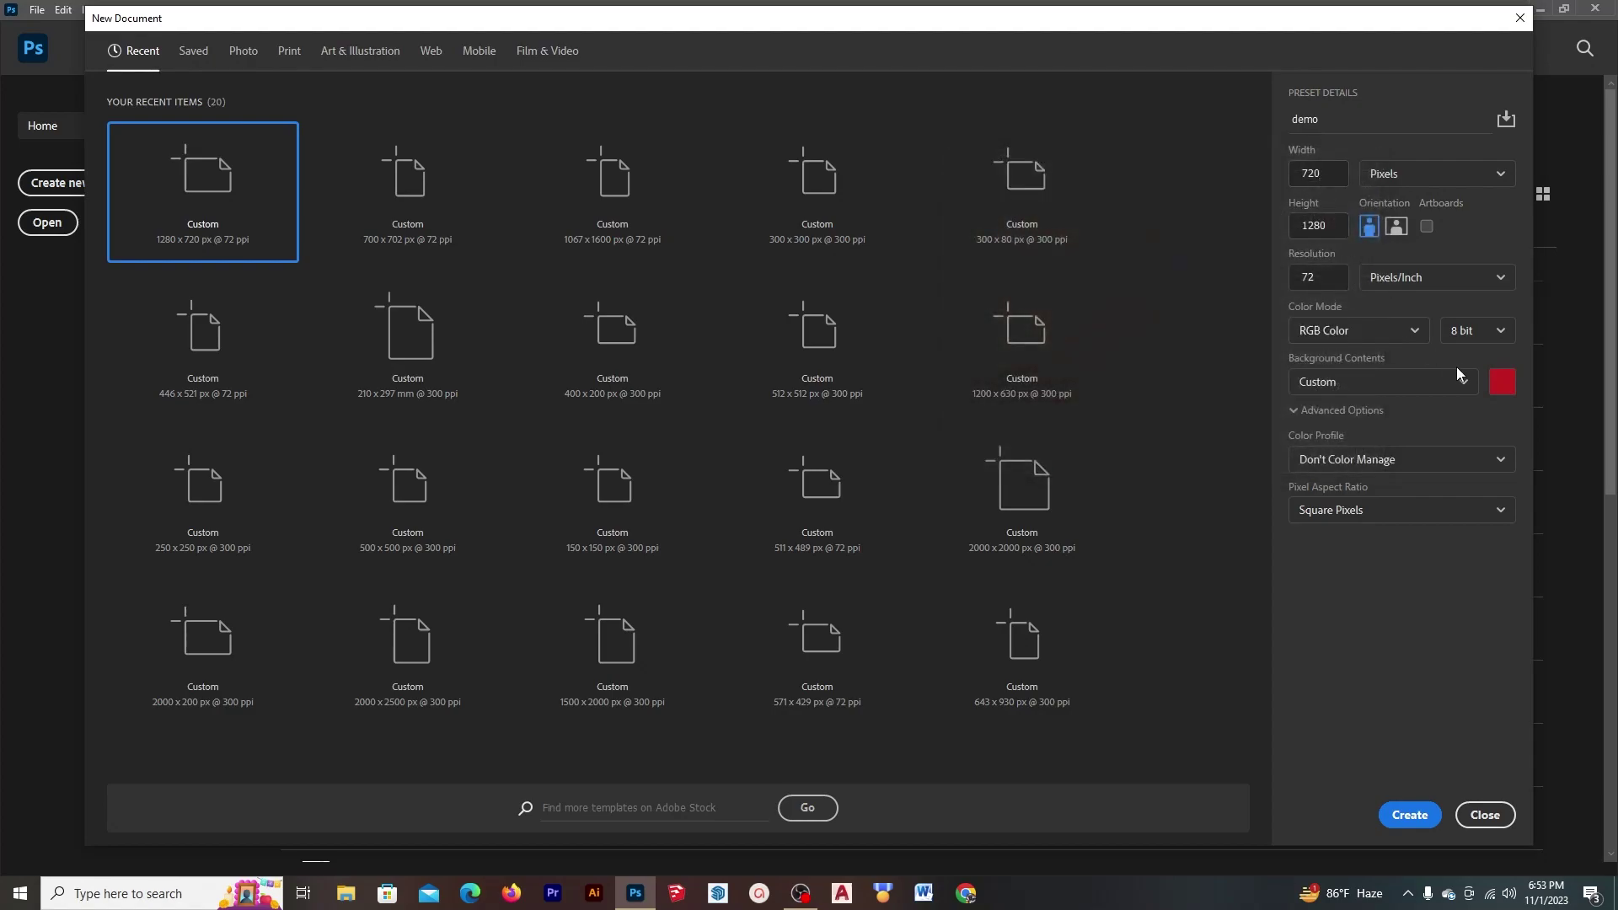
Step: Change the custom background colour to a dark green
left_click(1468, 386)
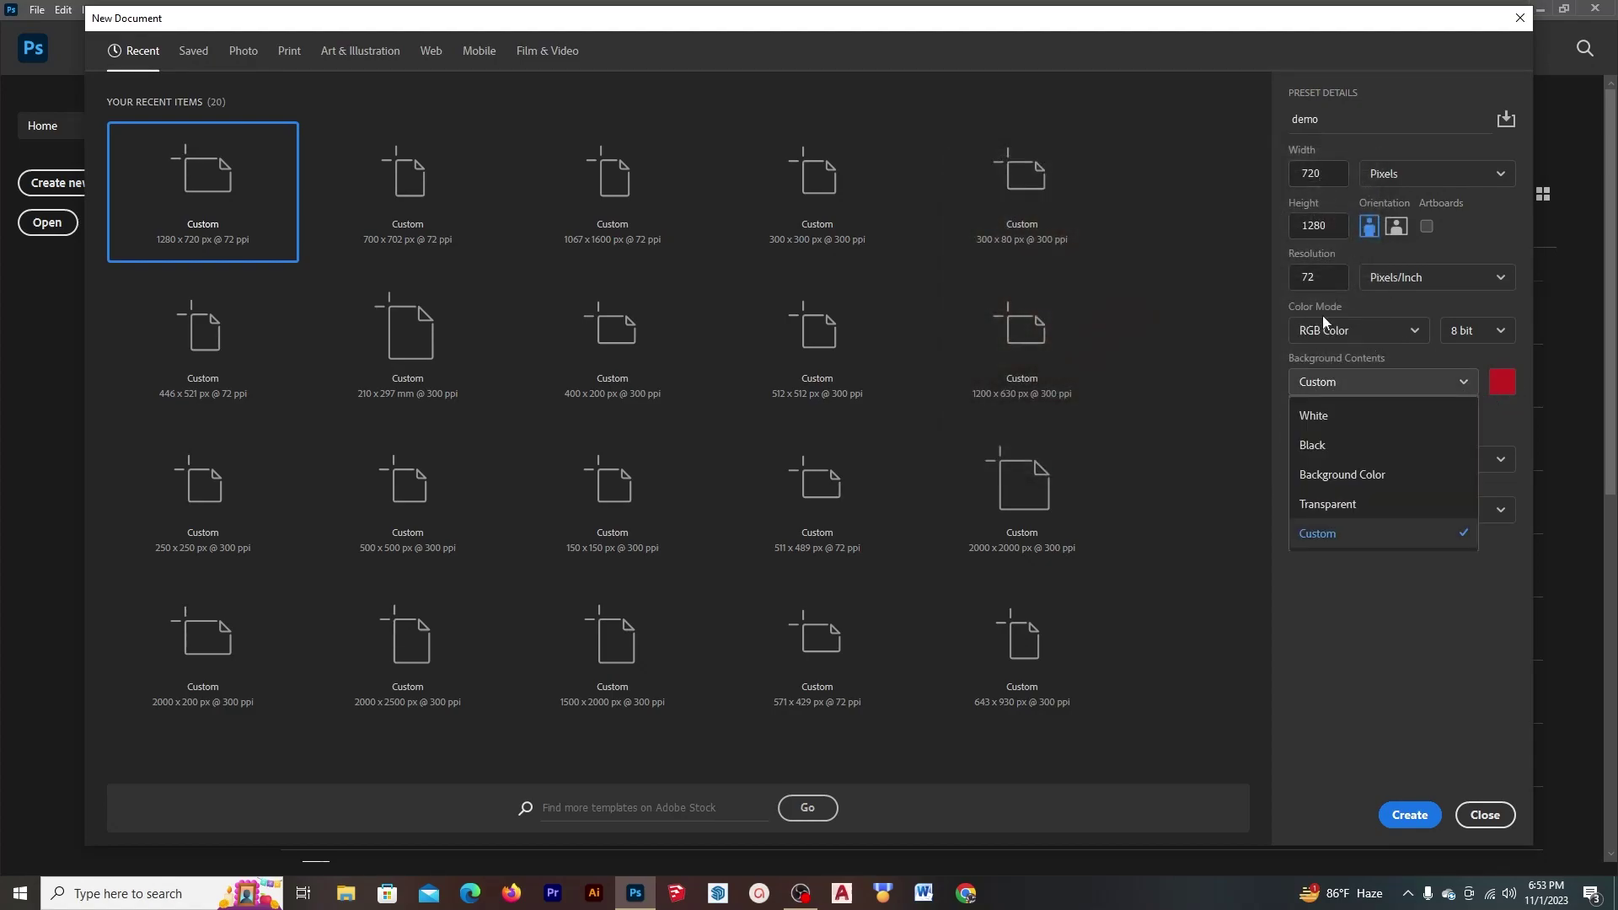
left_click(1398, 549)
left_click(1123, 217)
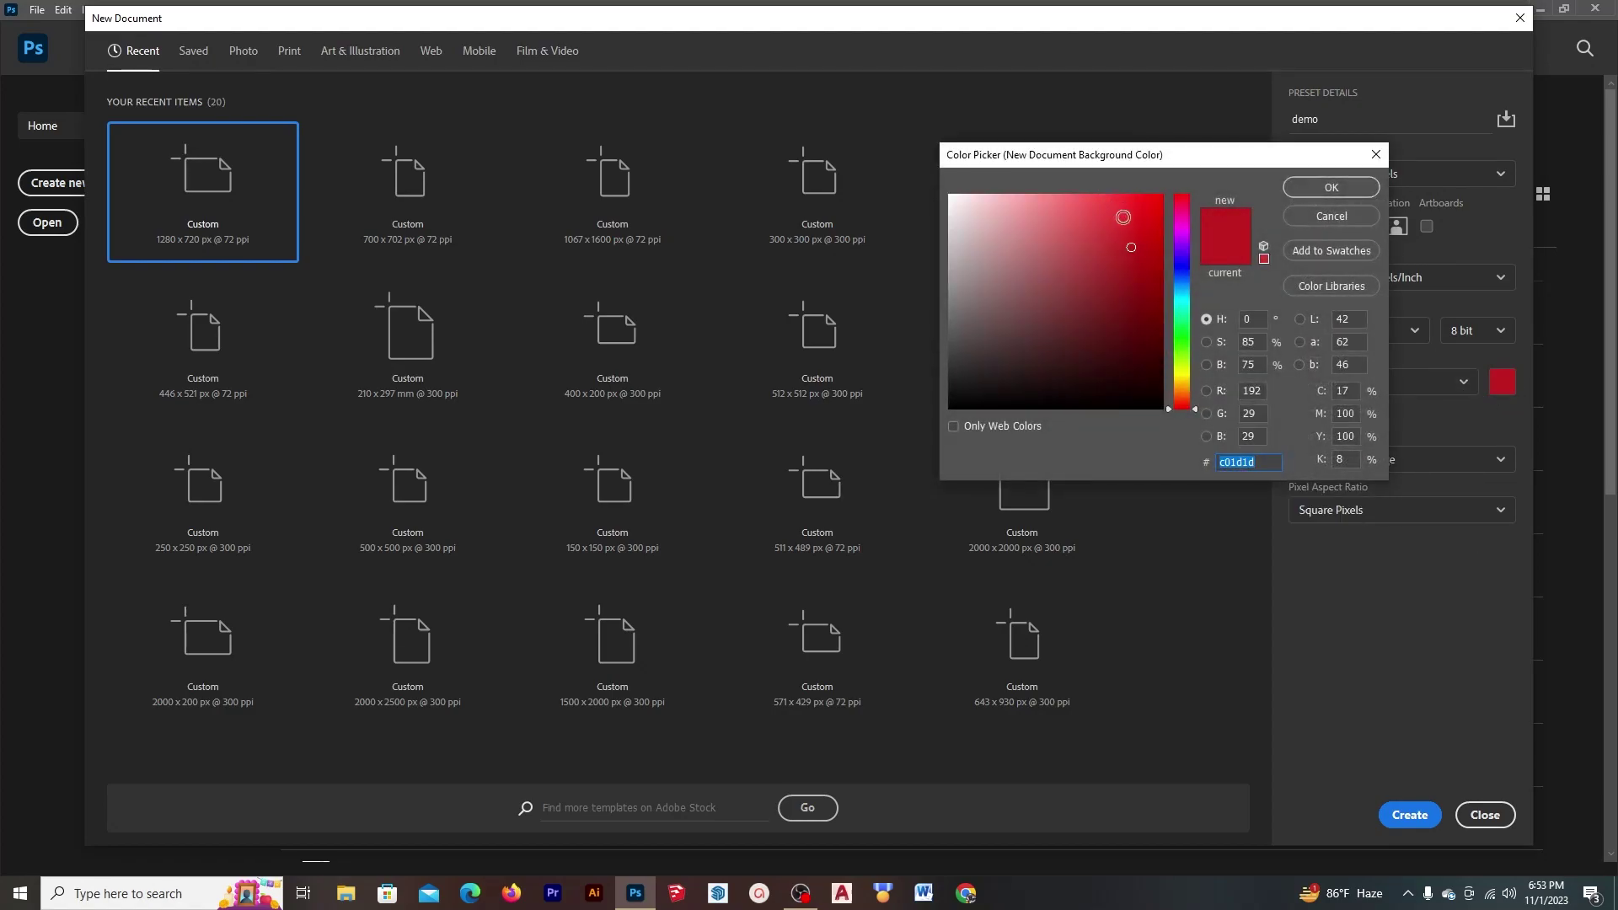
left_click_drag(1189, 253, 1190, 335)
left_click(1137, 224)
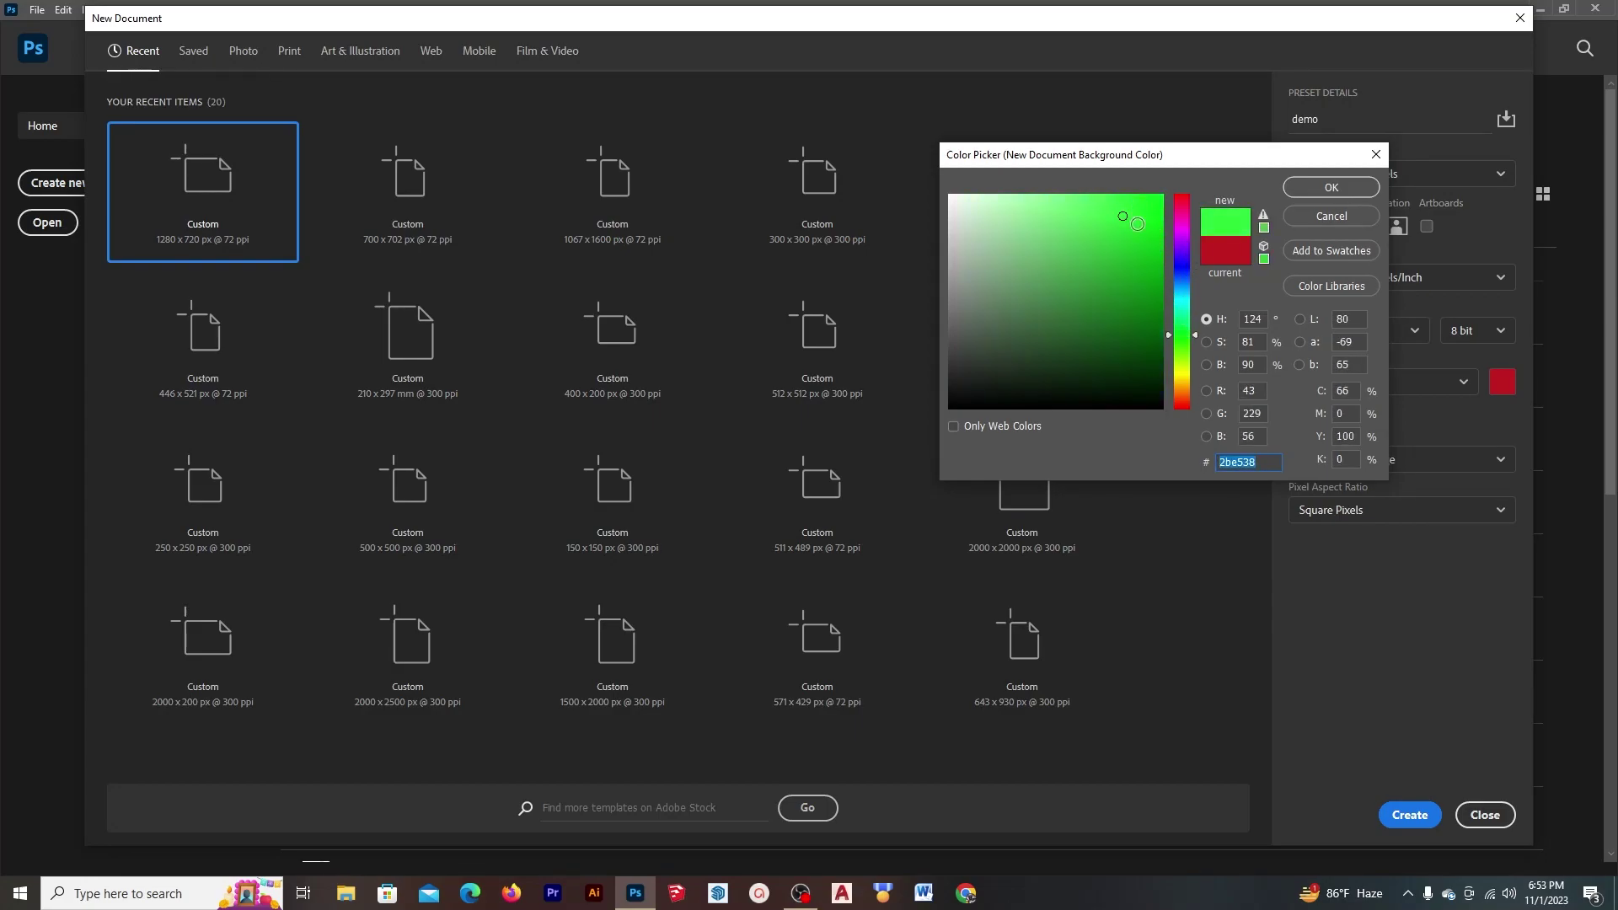
left_click(1144, 272)
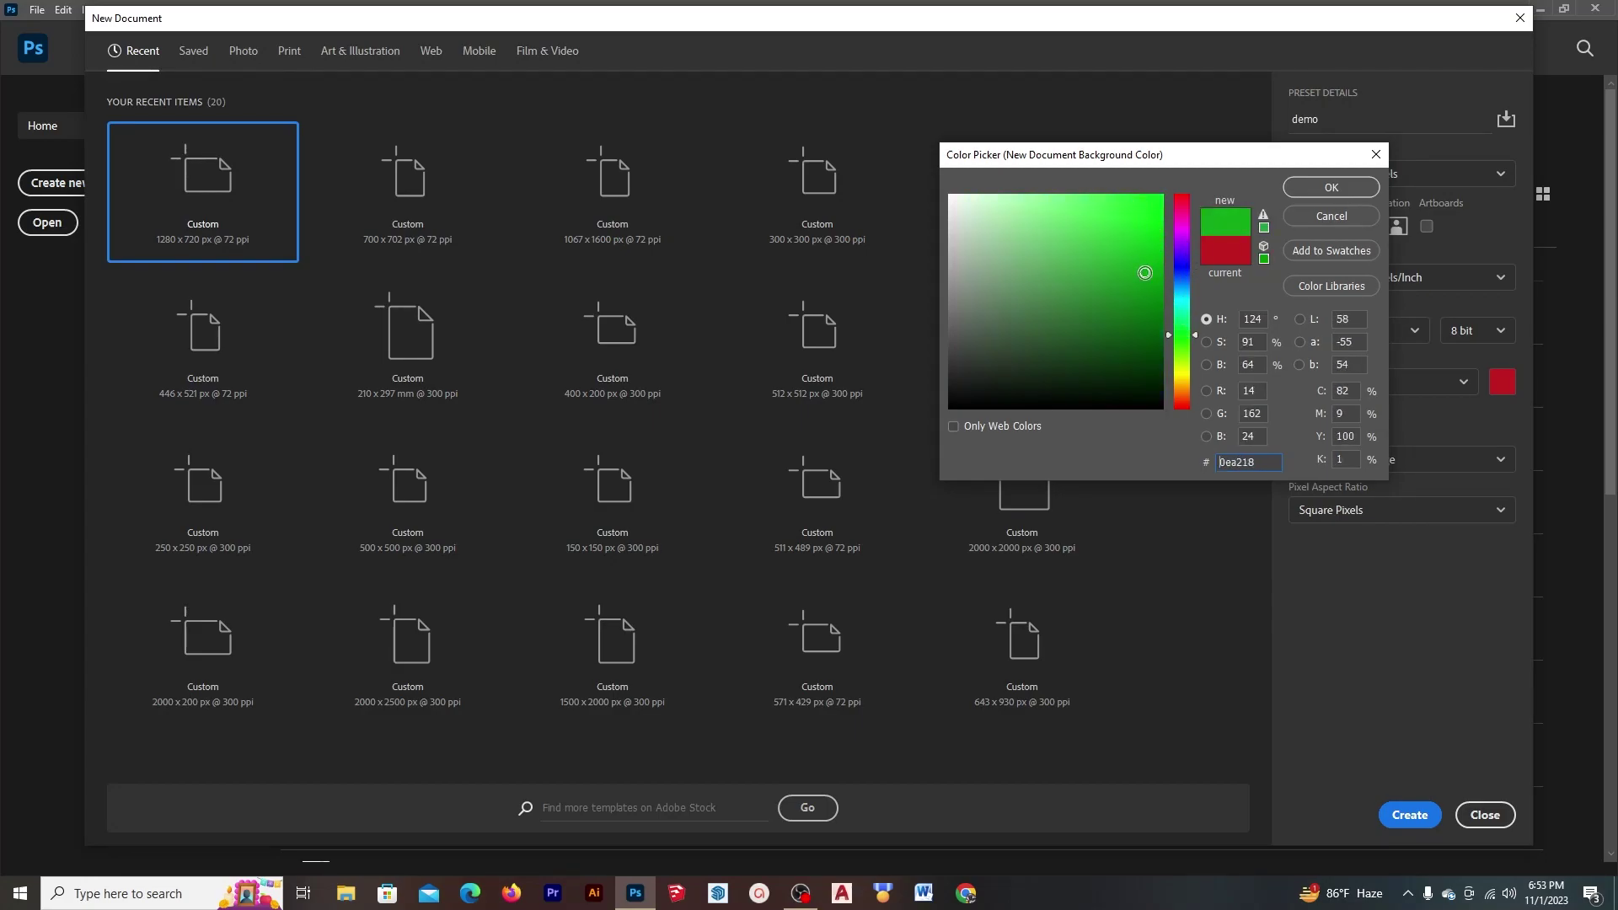
left_click(1329, 188)
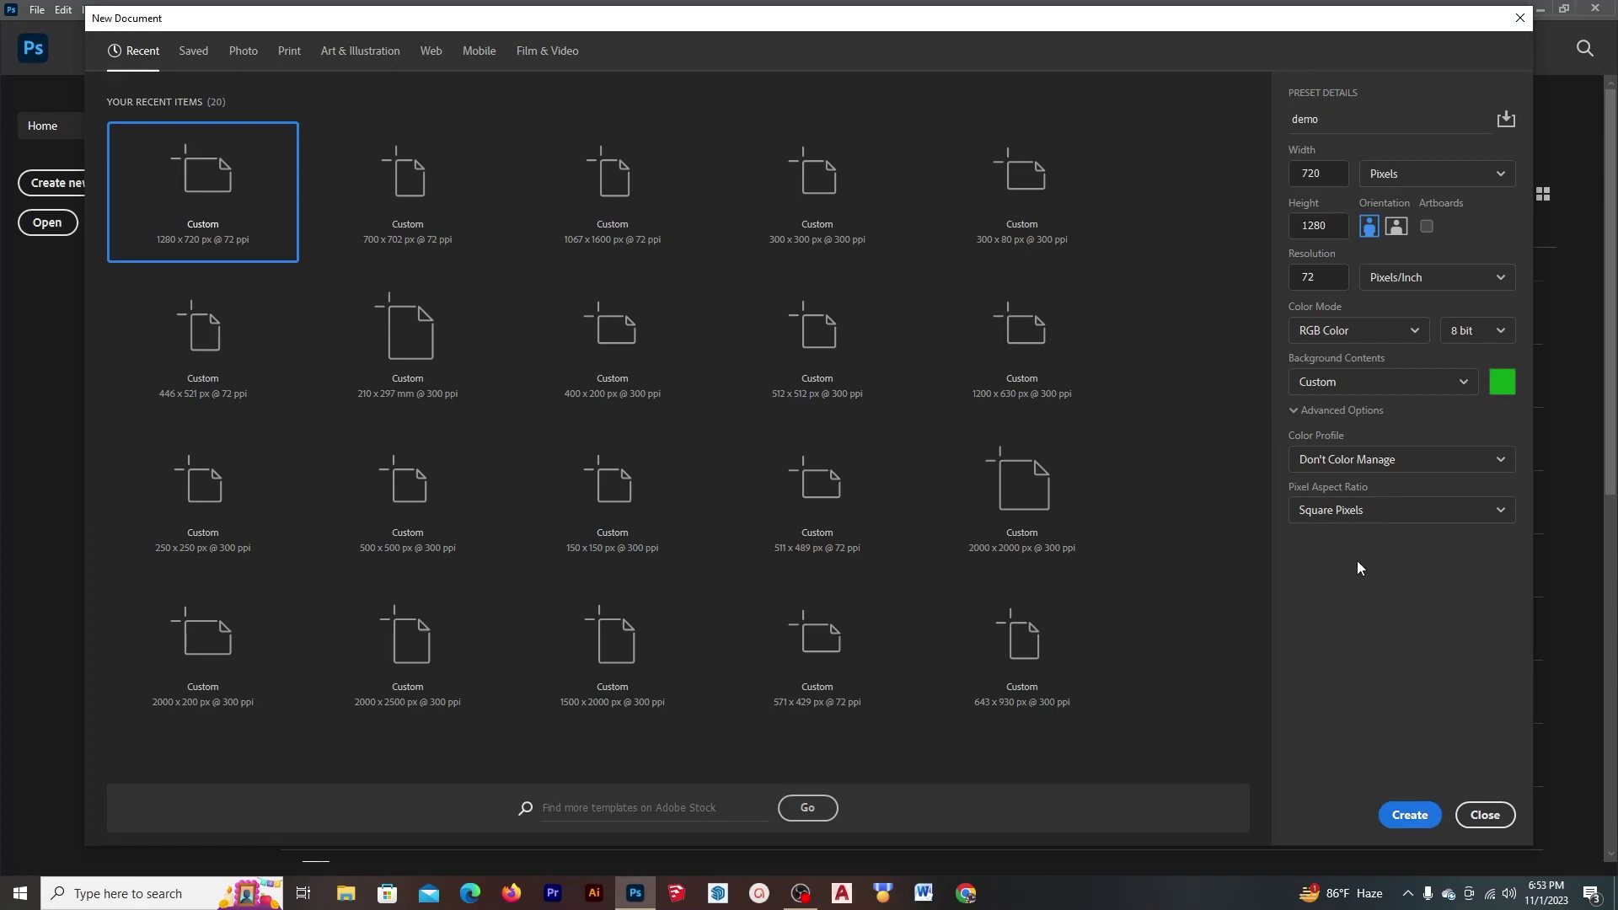
Step: Try Background Contents White, Black and Background Color, settling on Background Color
left_click(1340, 411)
left_click(1444, 386)
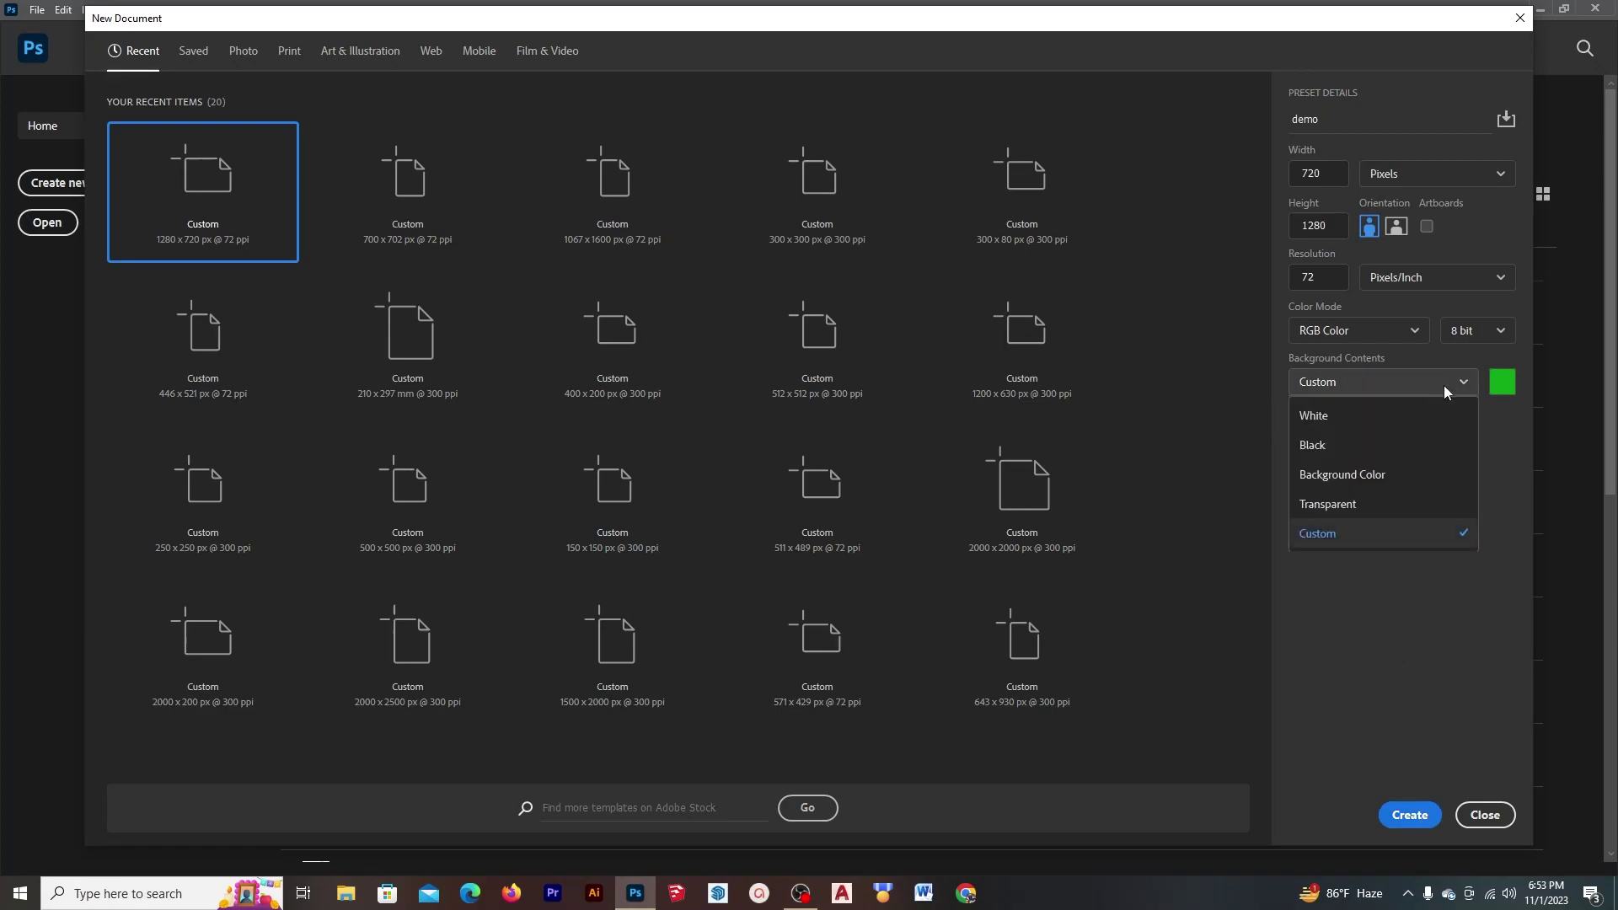
left_click(1328, 420)
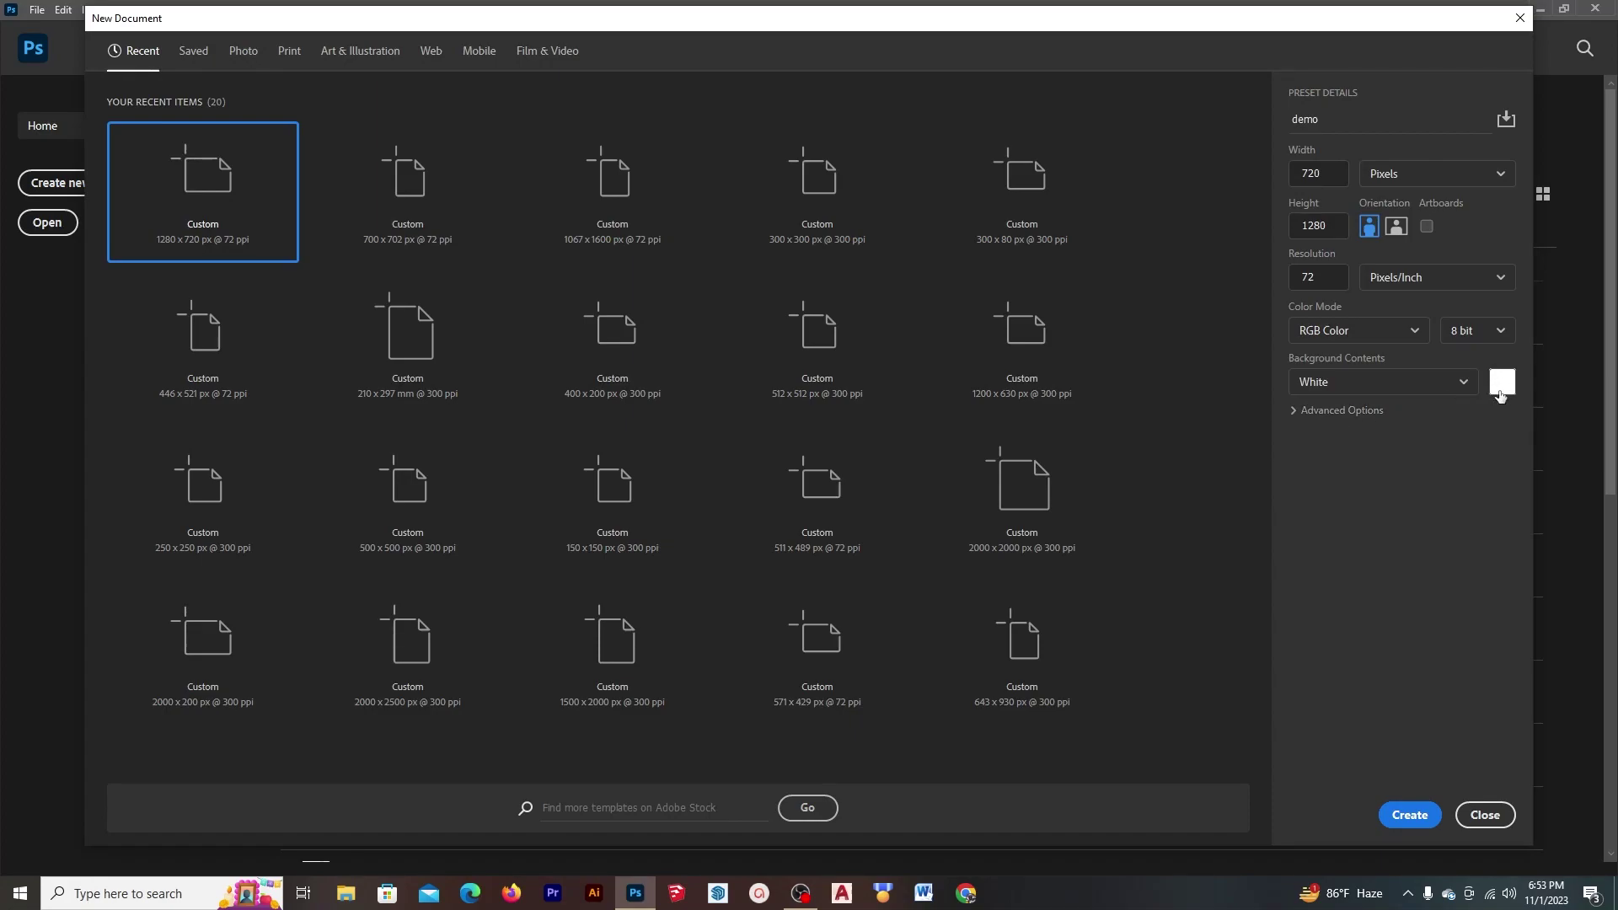
left_click(1437, 383)
left_click(1345, 475)
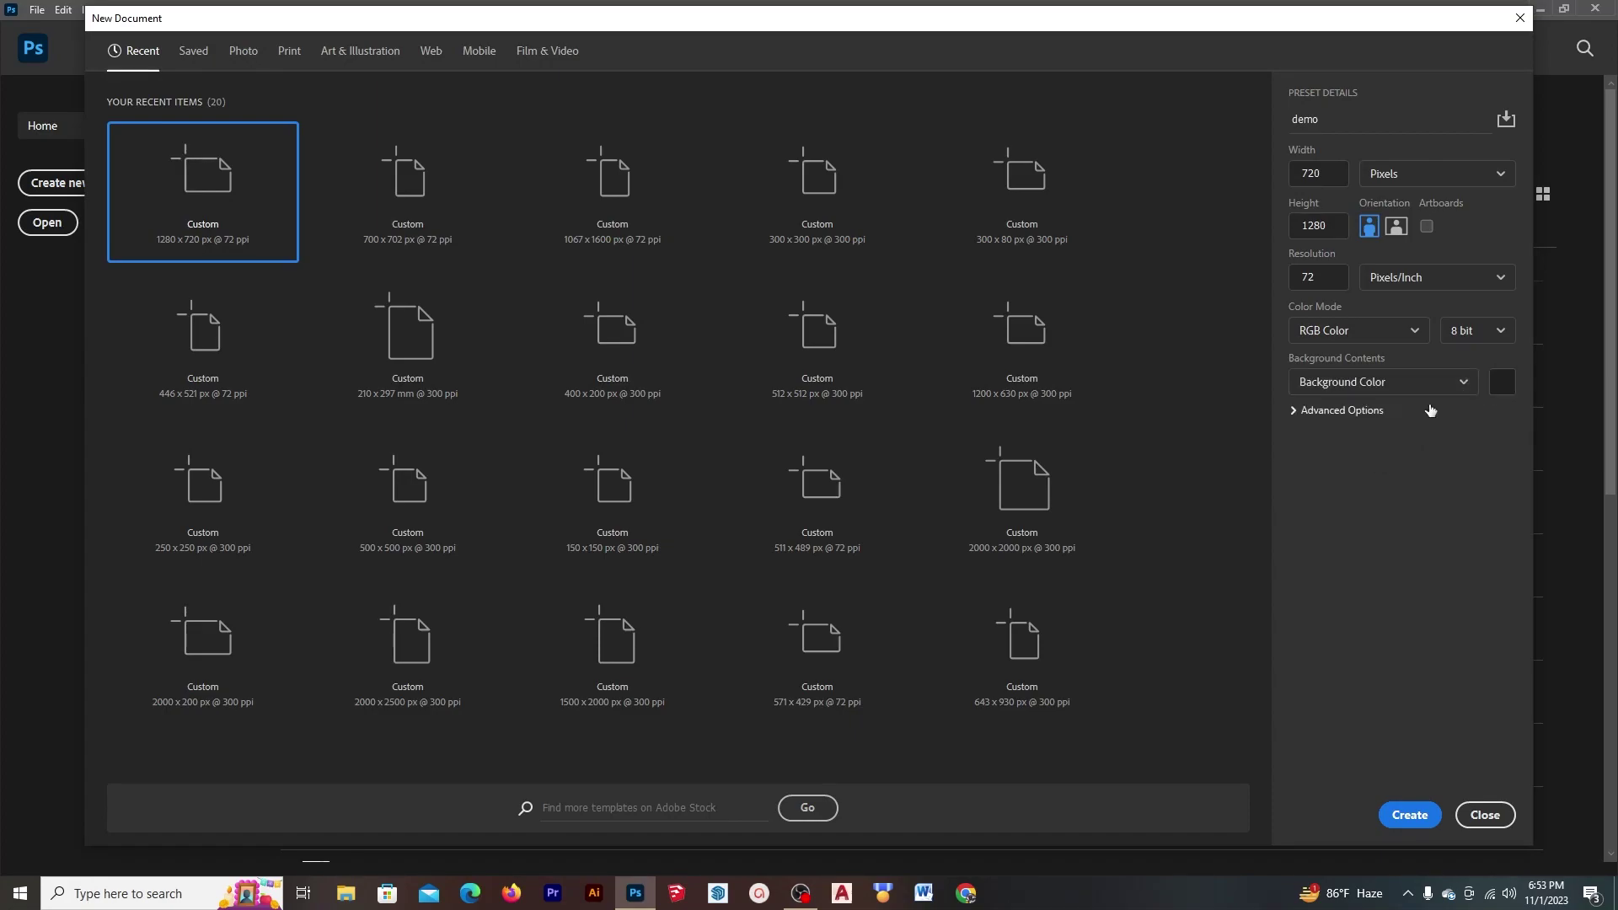
left_click(1387, 382)
left_click(1372, 448)
left_click(1467, 385)
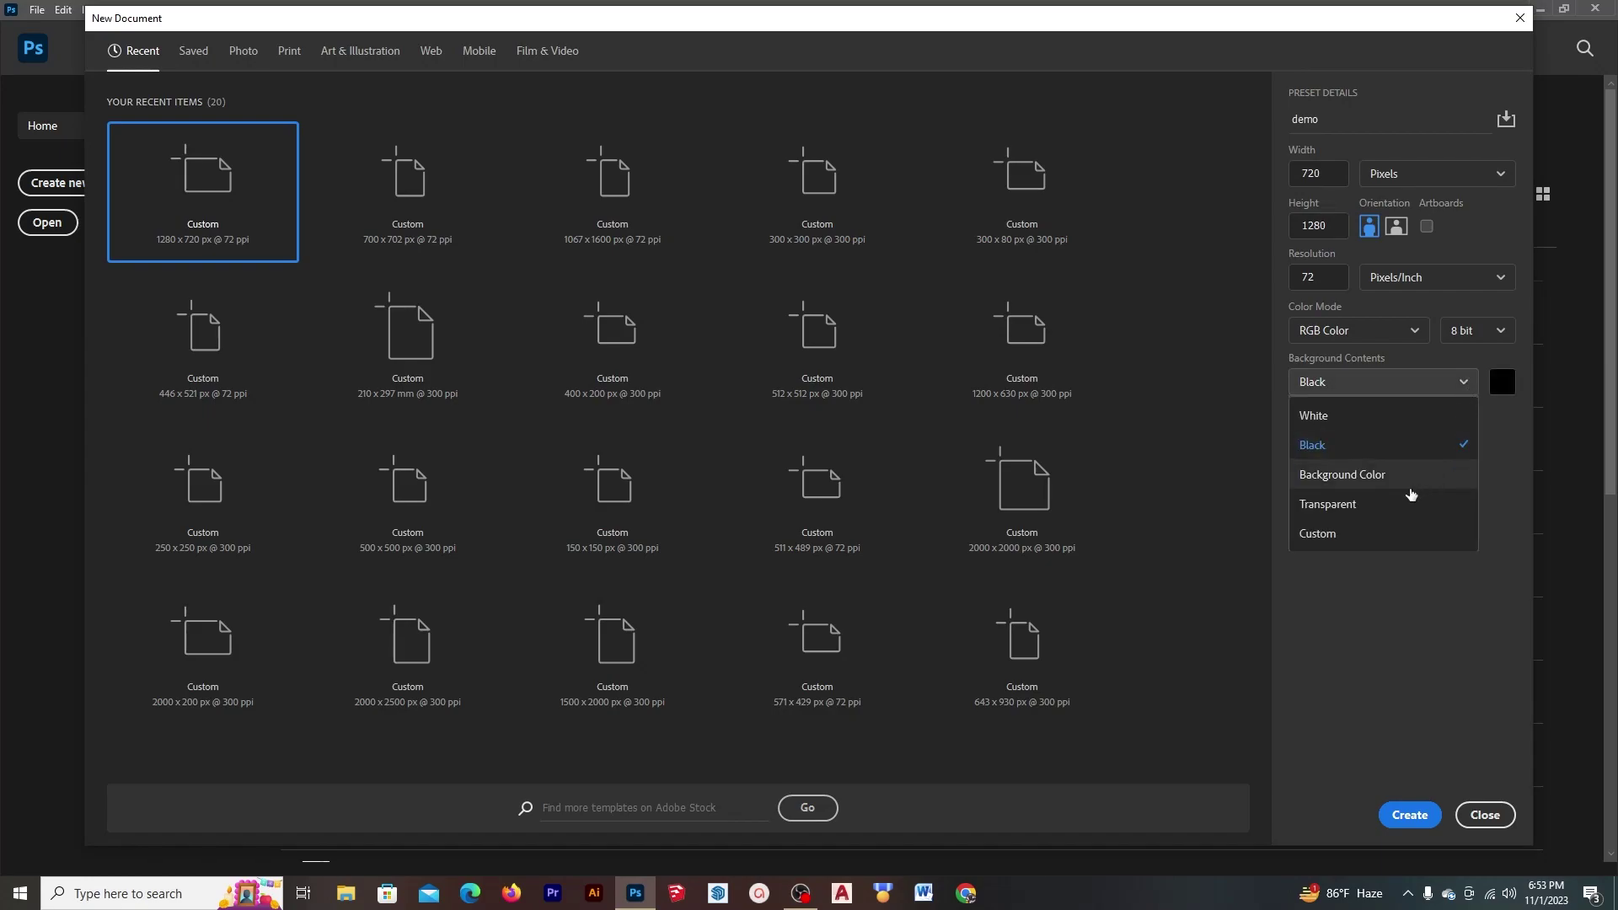
left_click(1370, 476)
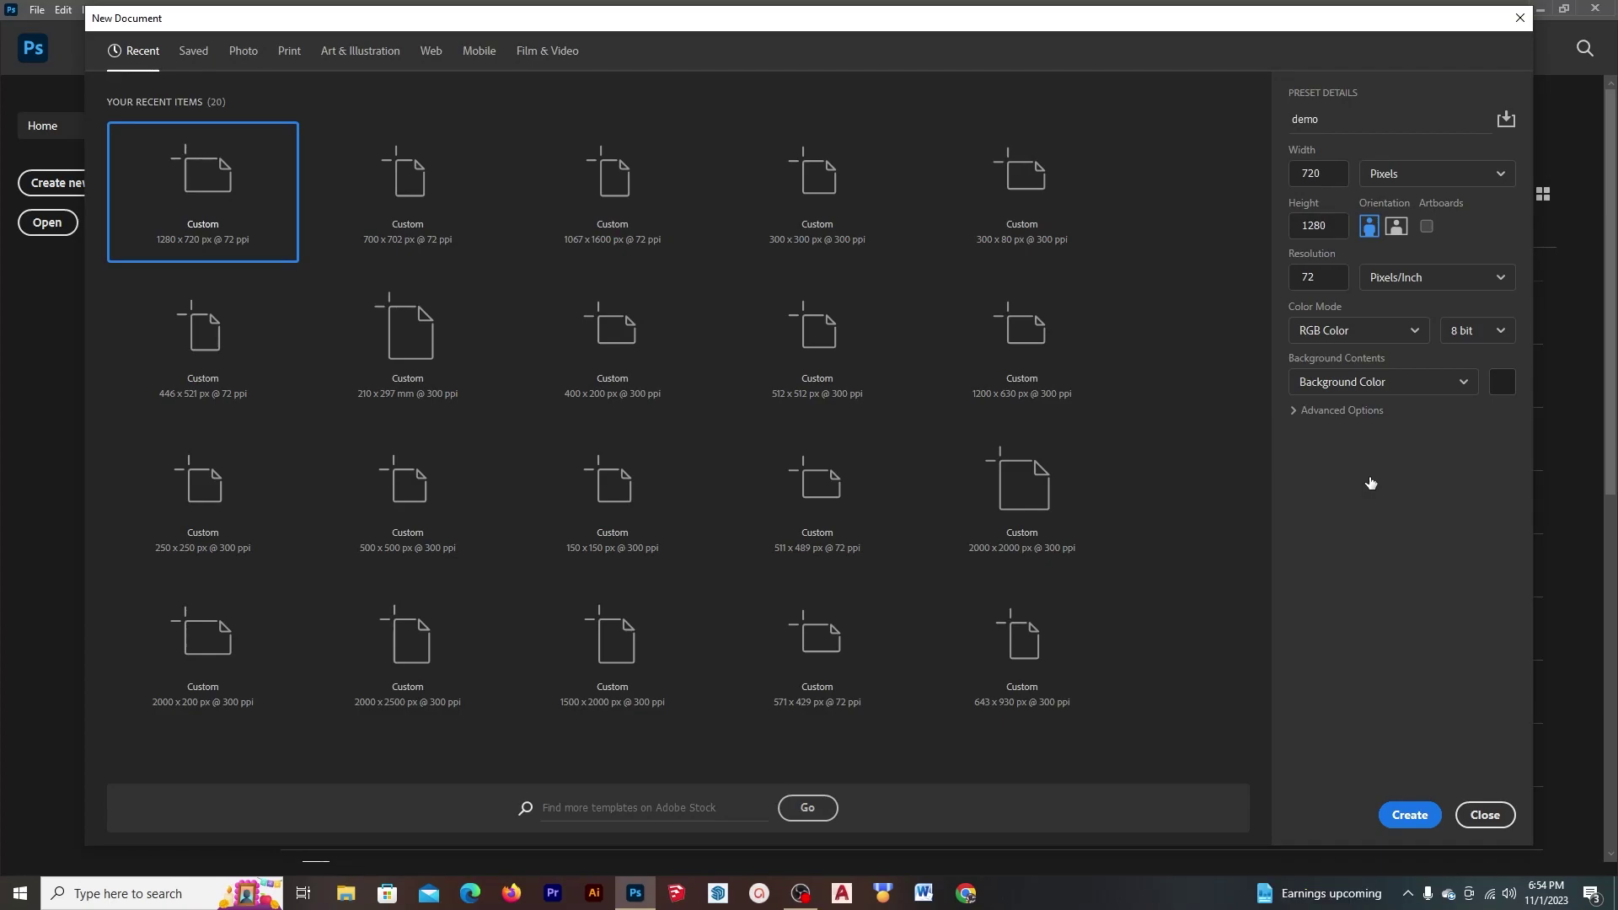
left_click(1430, 389)
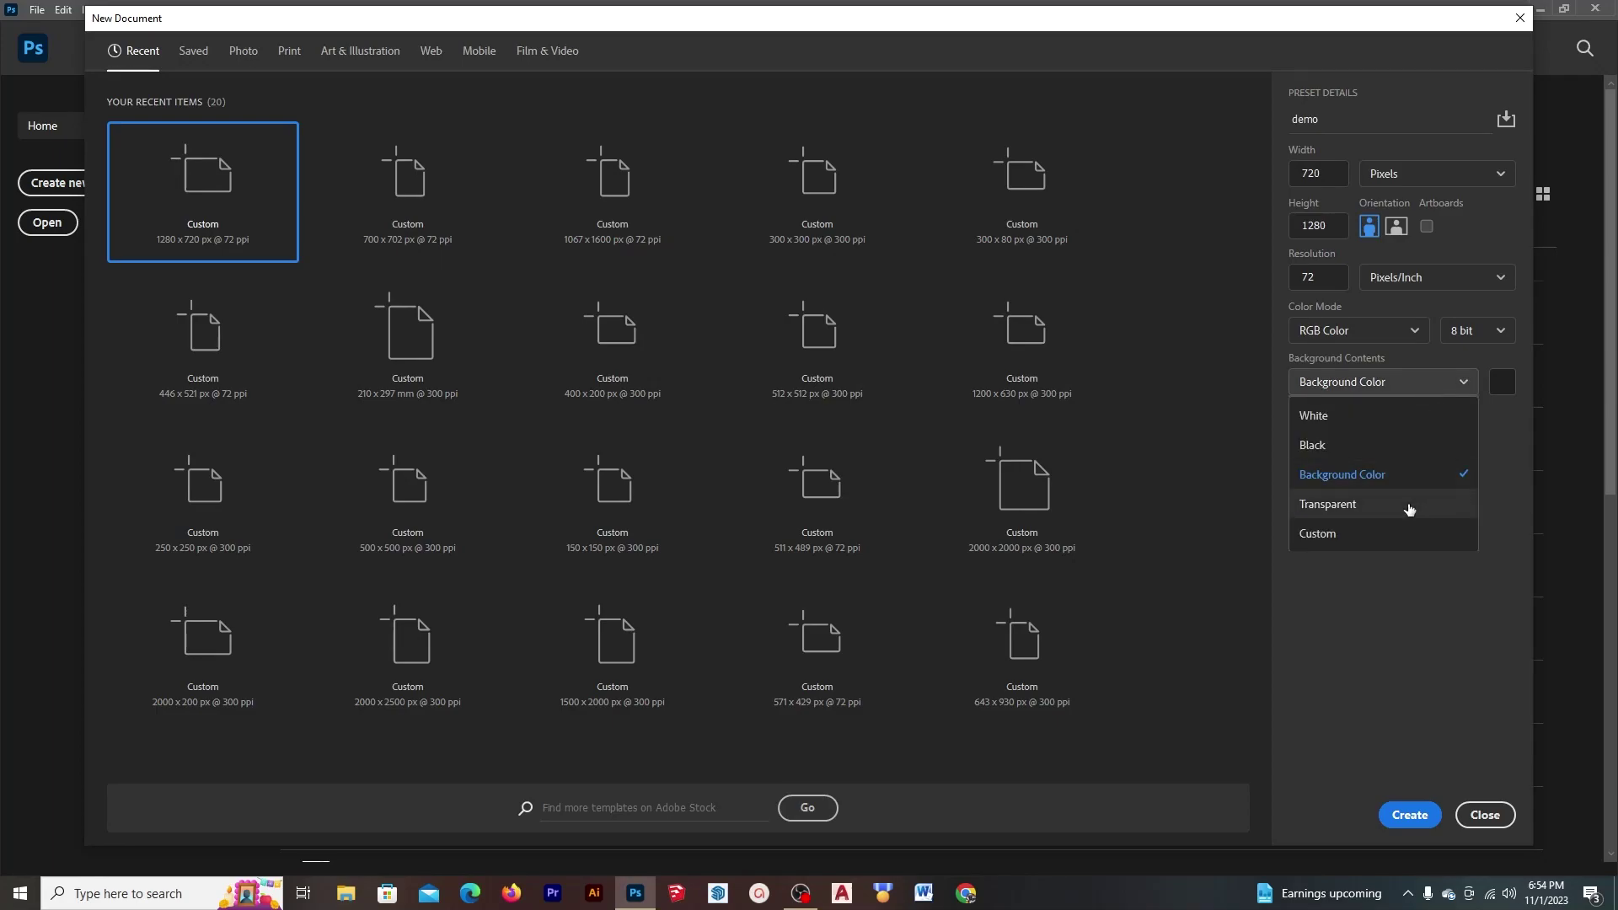
left_click(1383, 474)
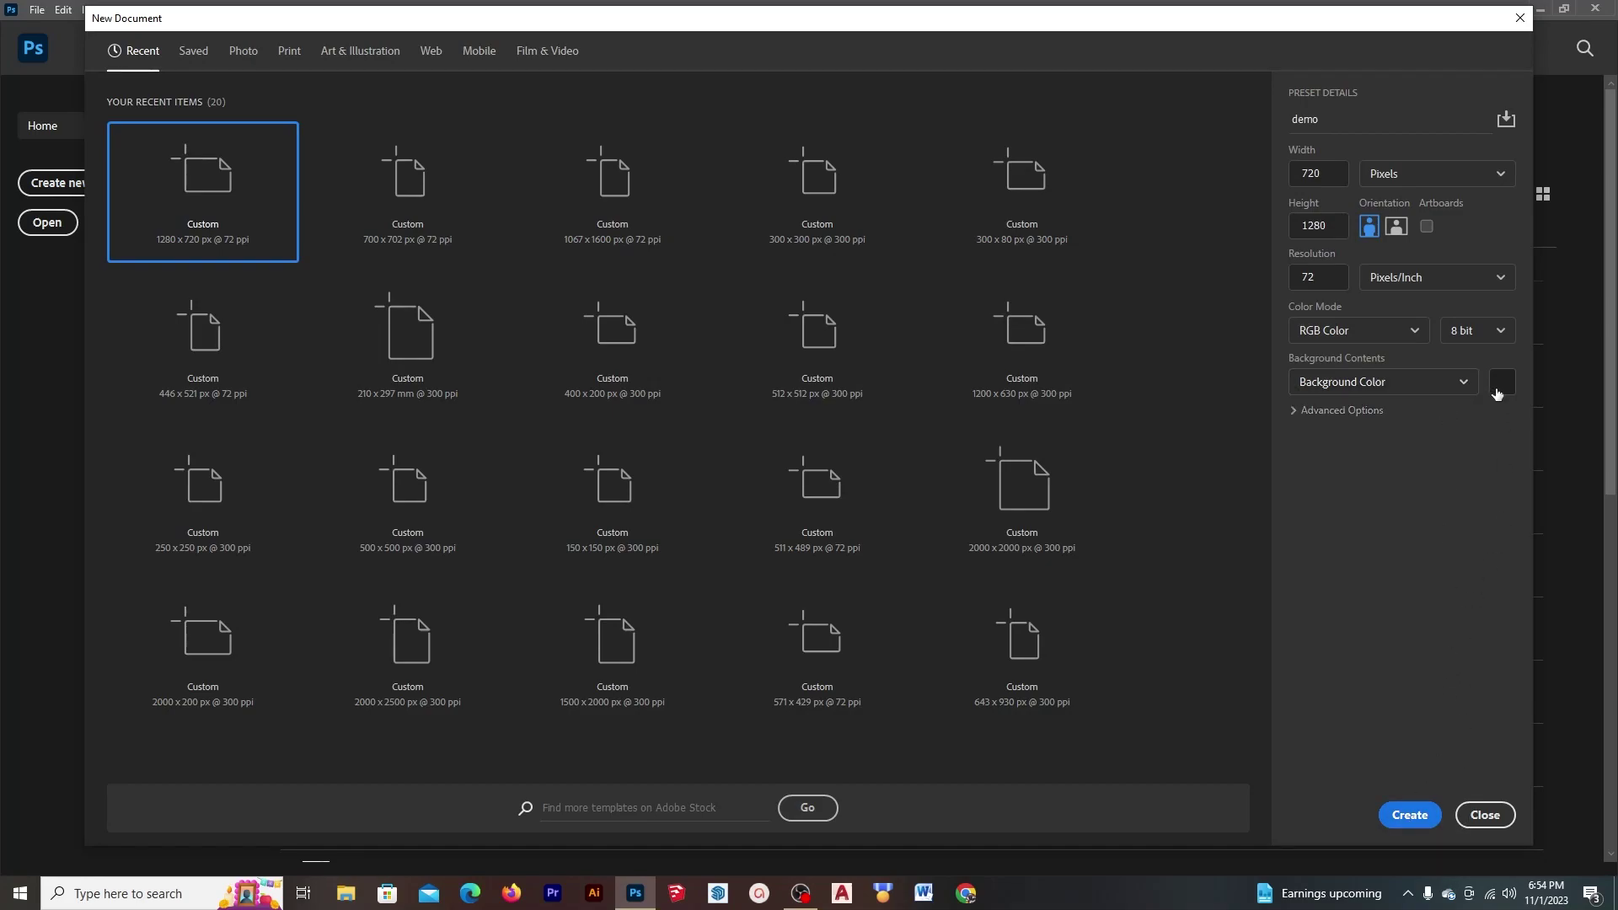
Step: Slightly shift the hue of the custom background colour
left_click(1458, 382)
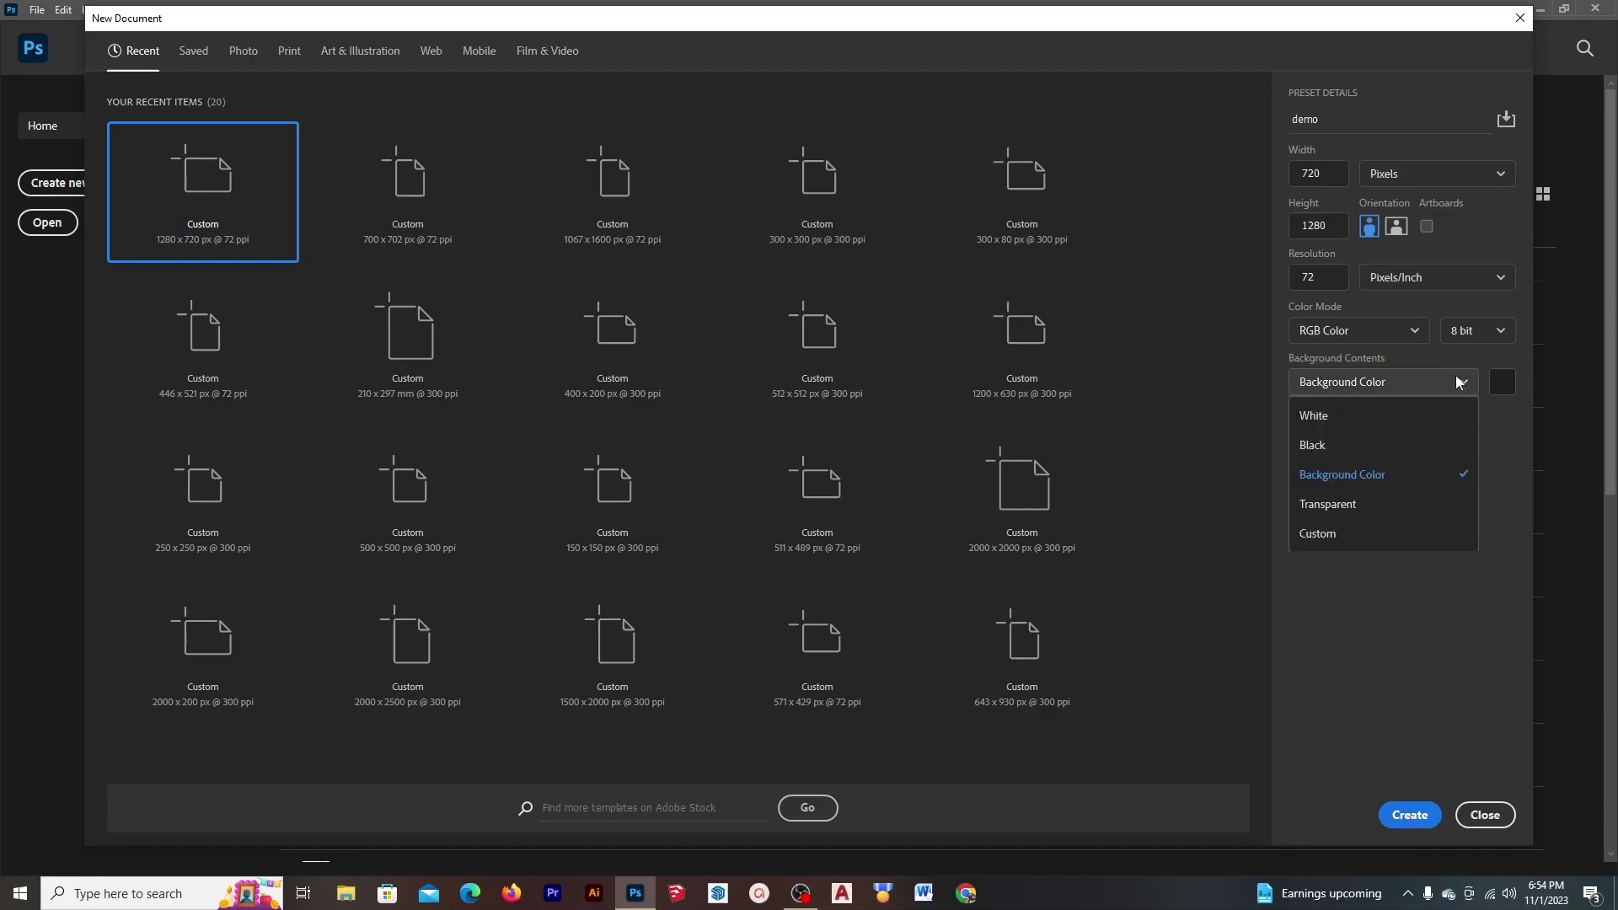
left_click(1390, 535)
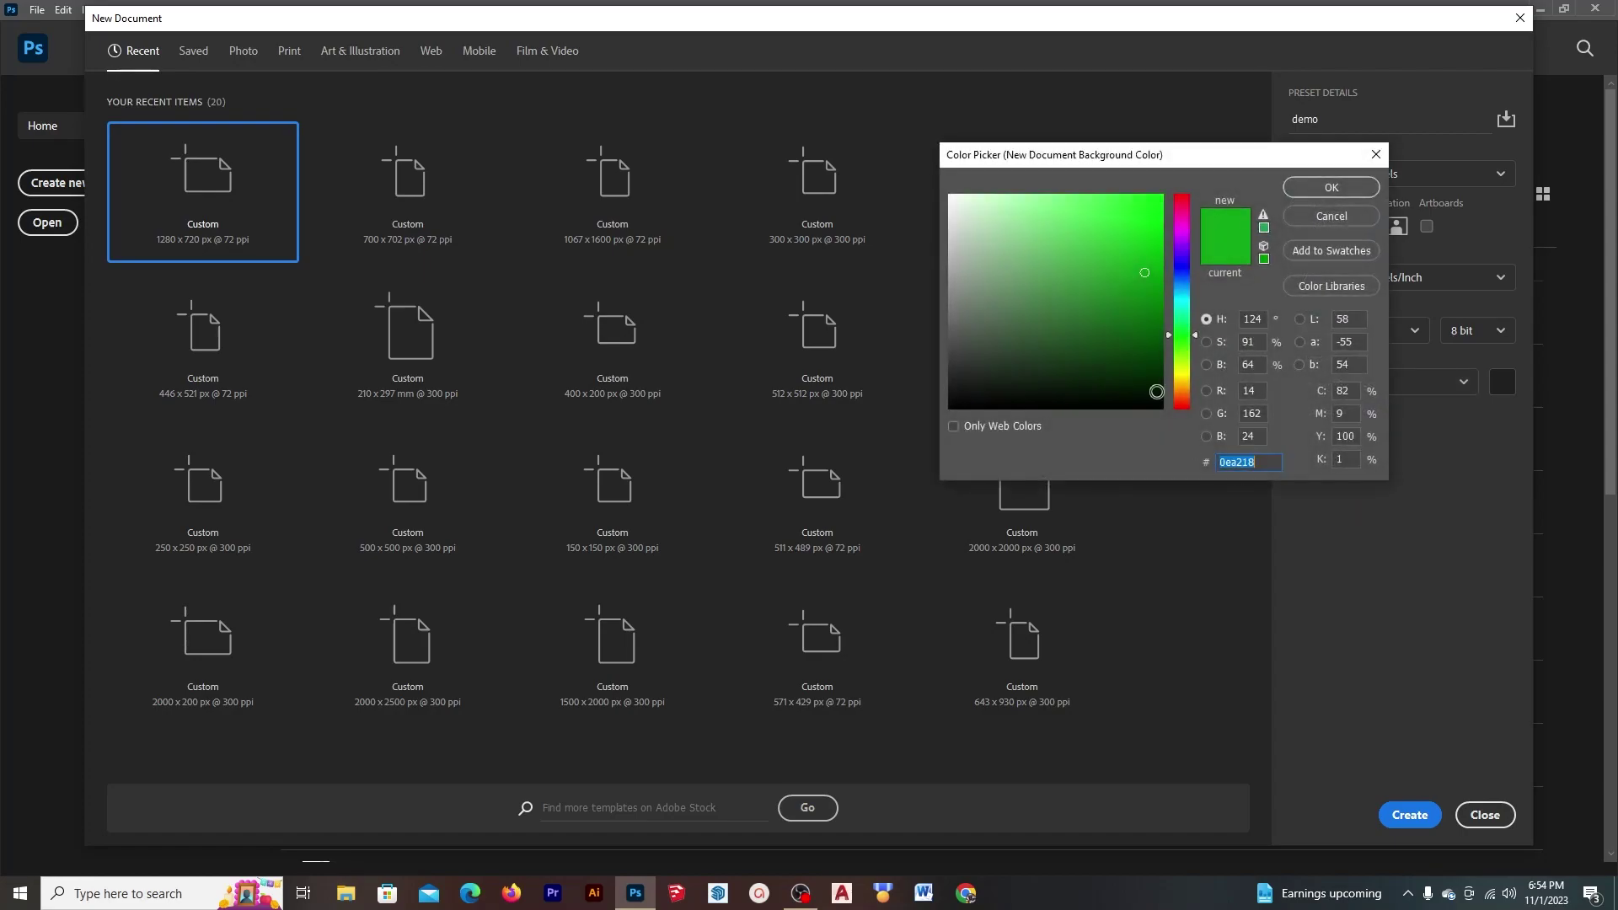
left_click_drag(1176, 343, 1180, 332)
left_click(1372, 154)
Step: Set Background Contents to White and create the demo document
left_click(1340, 411)
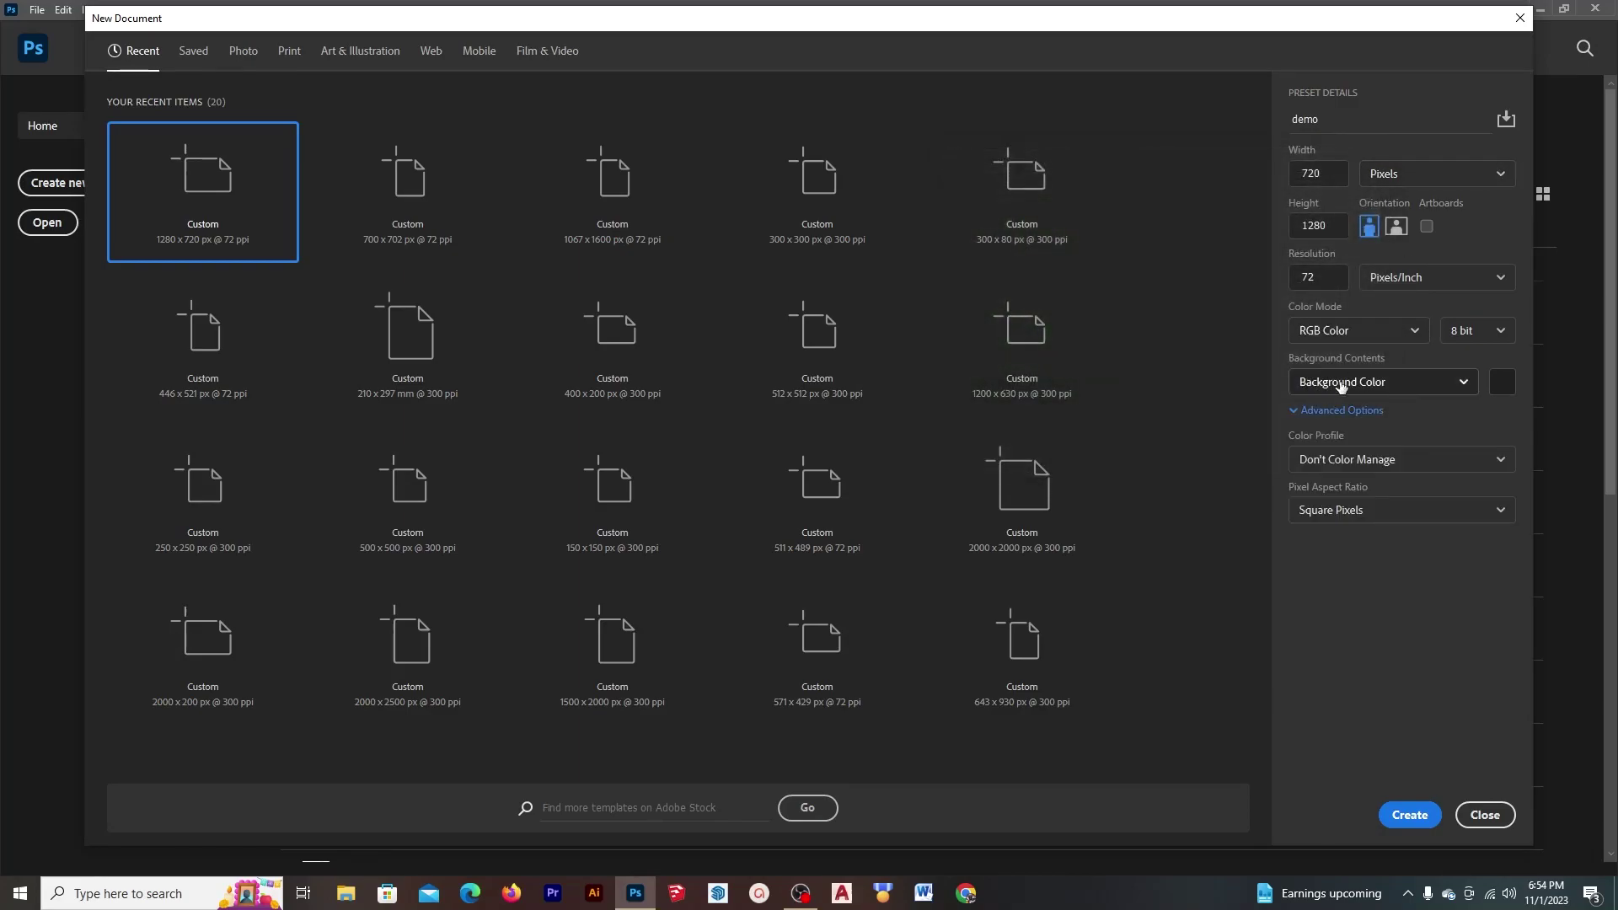
left_click(1341, 388)
left_click(1343, 413)
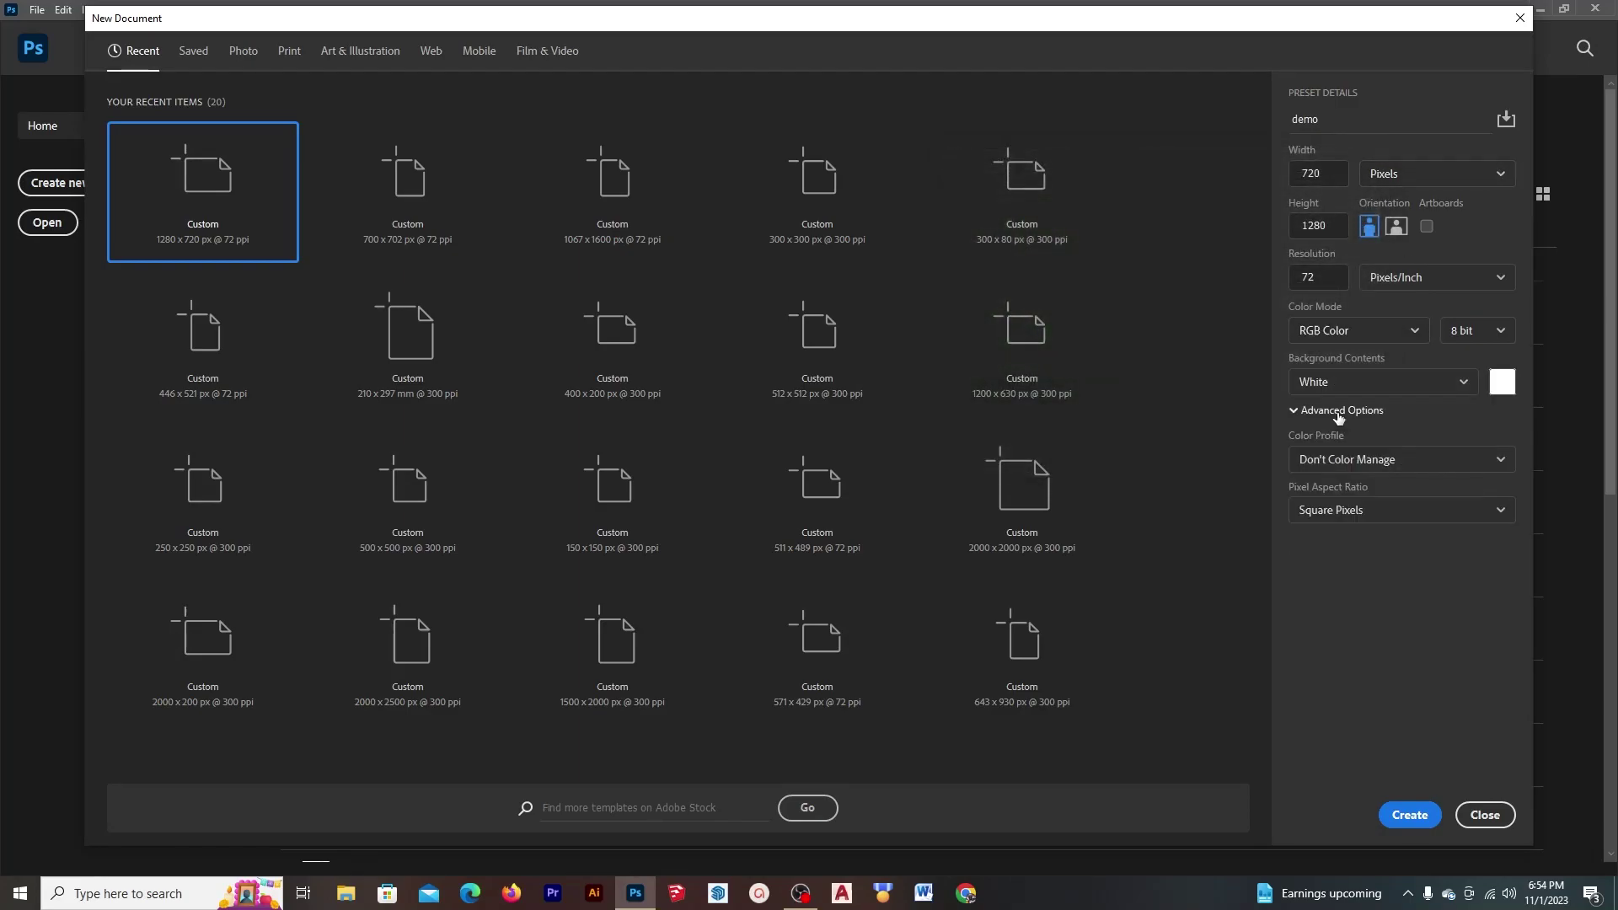
left_click(1424, 822)
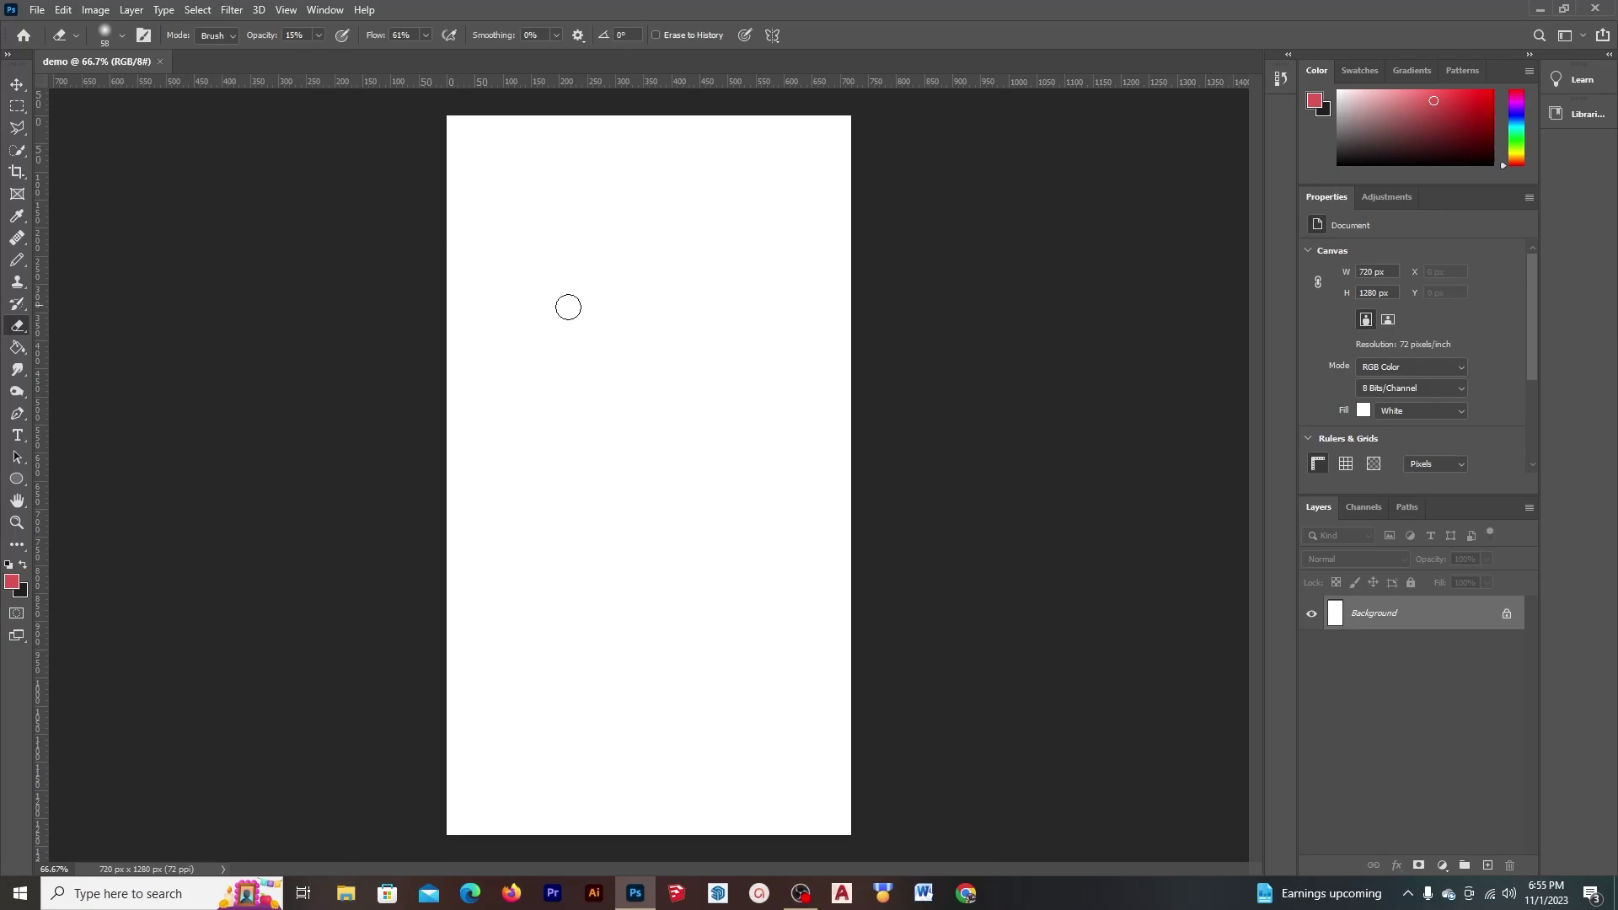
Step: Set the foreground colour to #703e3e and paint-bucket fill the whole canvas with it
left_click(13, 583)
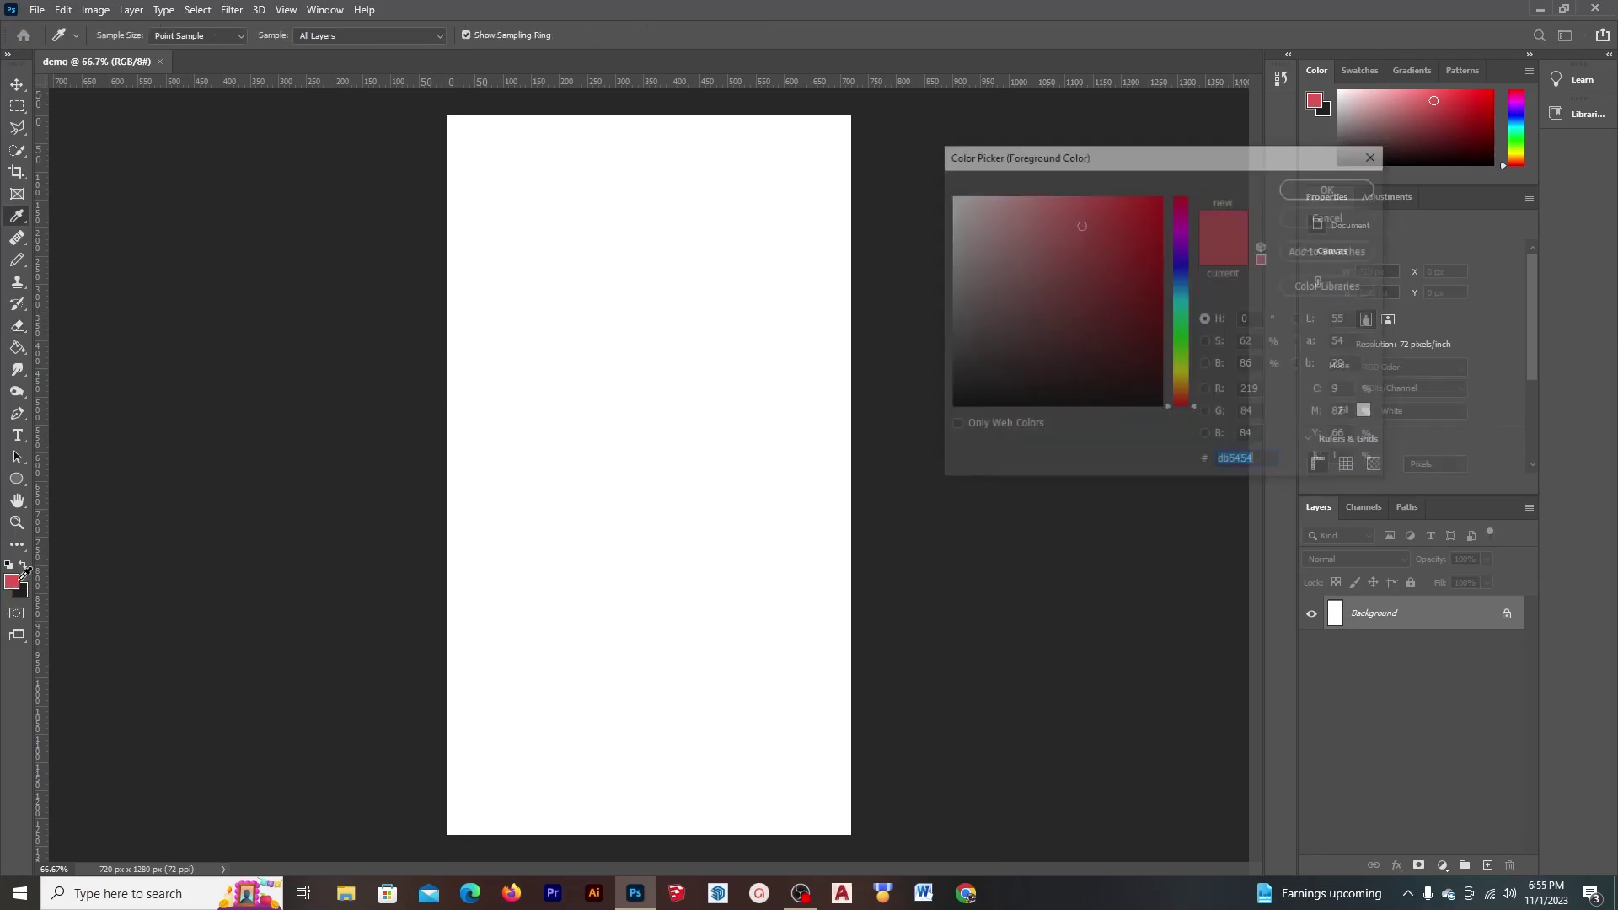
left_click(553, 427)
type("703e3e")
left_click(1326, 184)
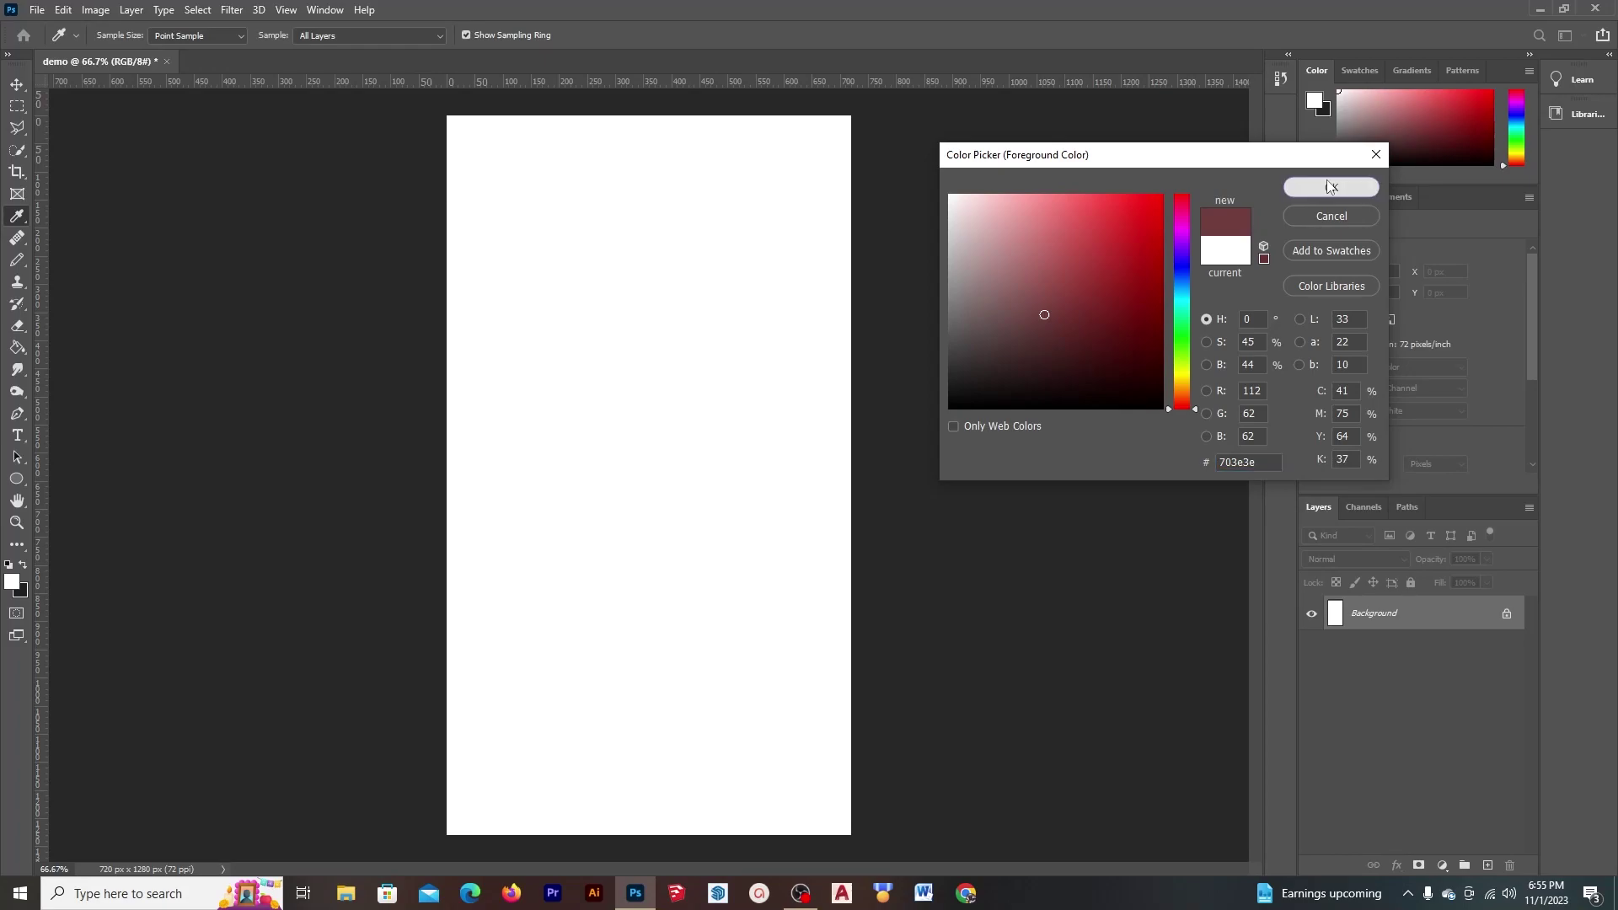
key("g")
left_click(600, 447)
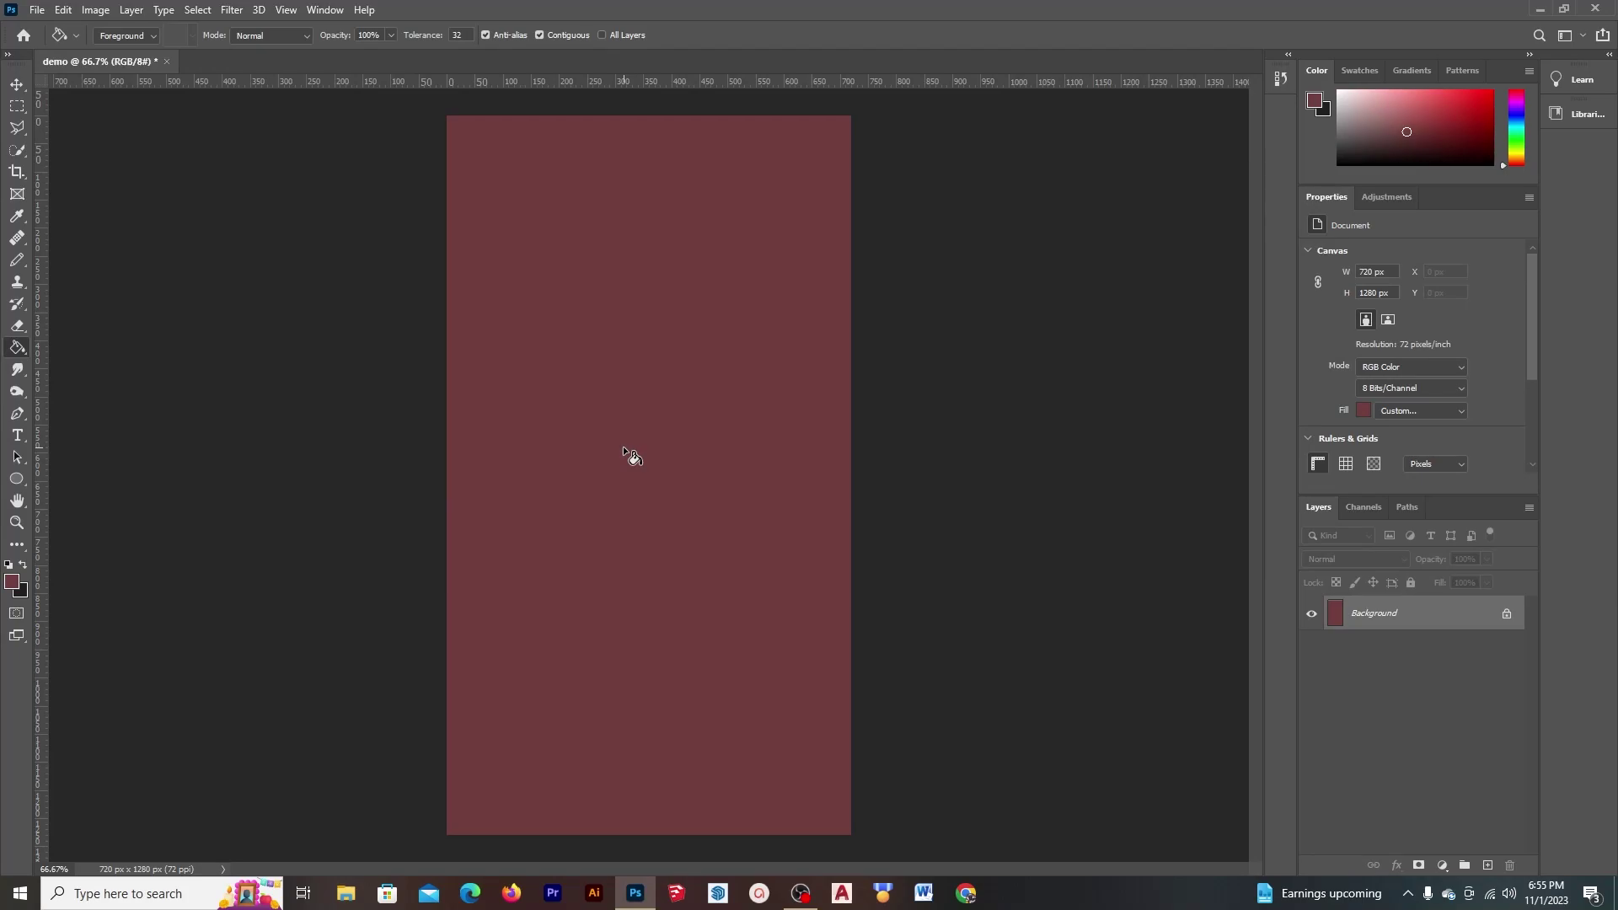
Step: Convert the document to CMYK Color, accepting the conversion warning
left_click(99, 15)
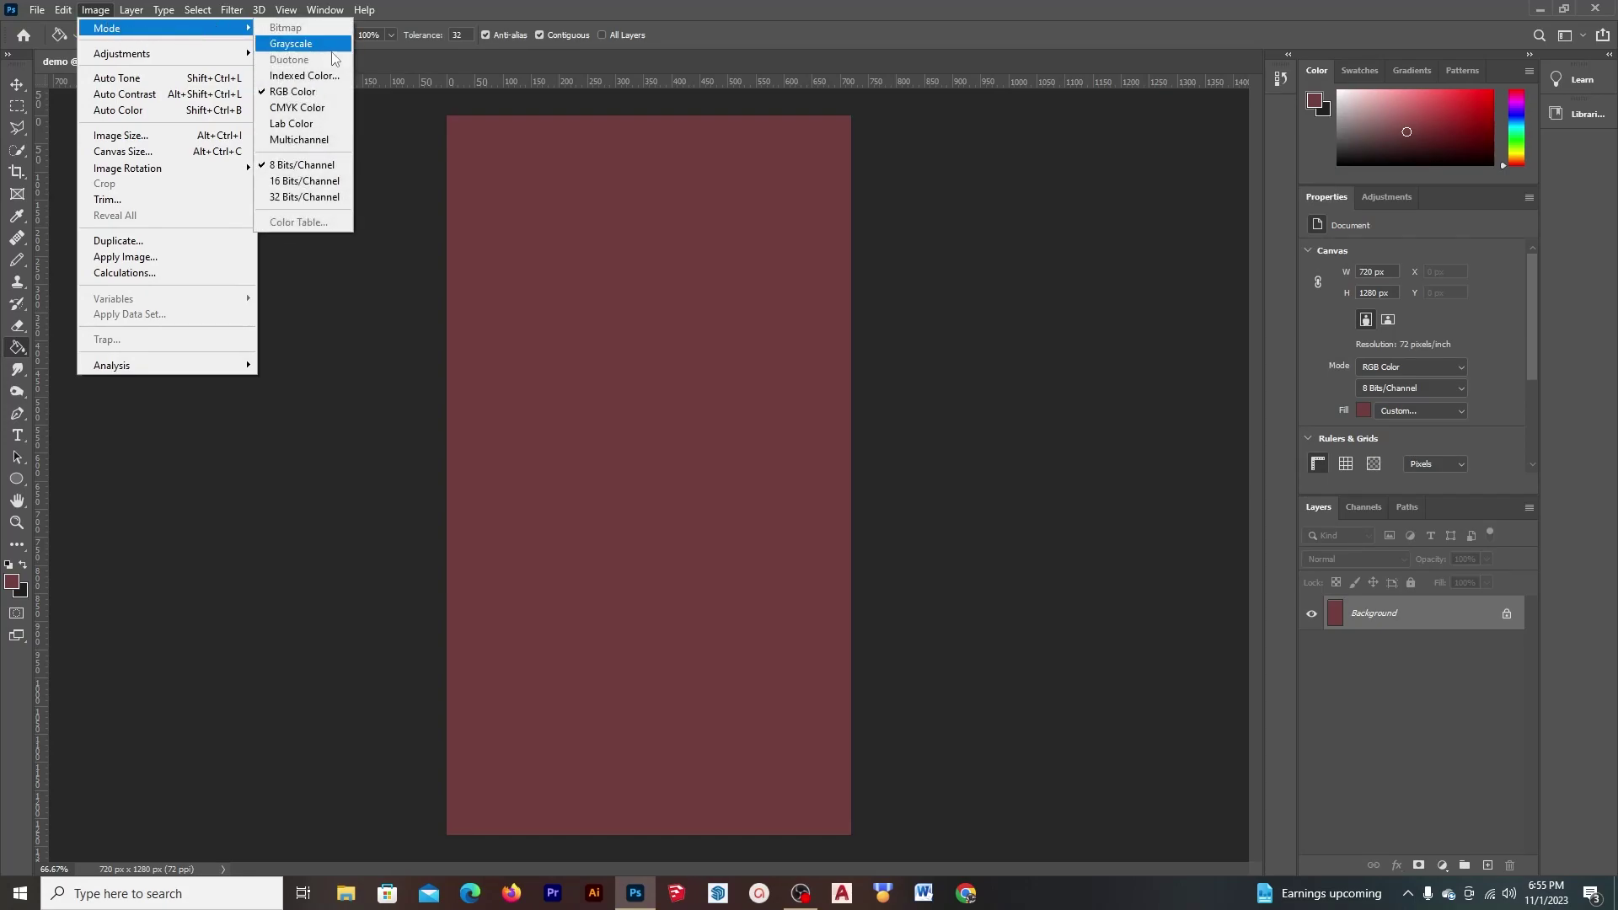
mouse_move(139, 28)
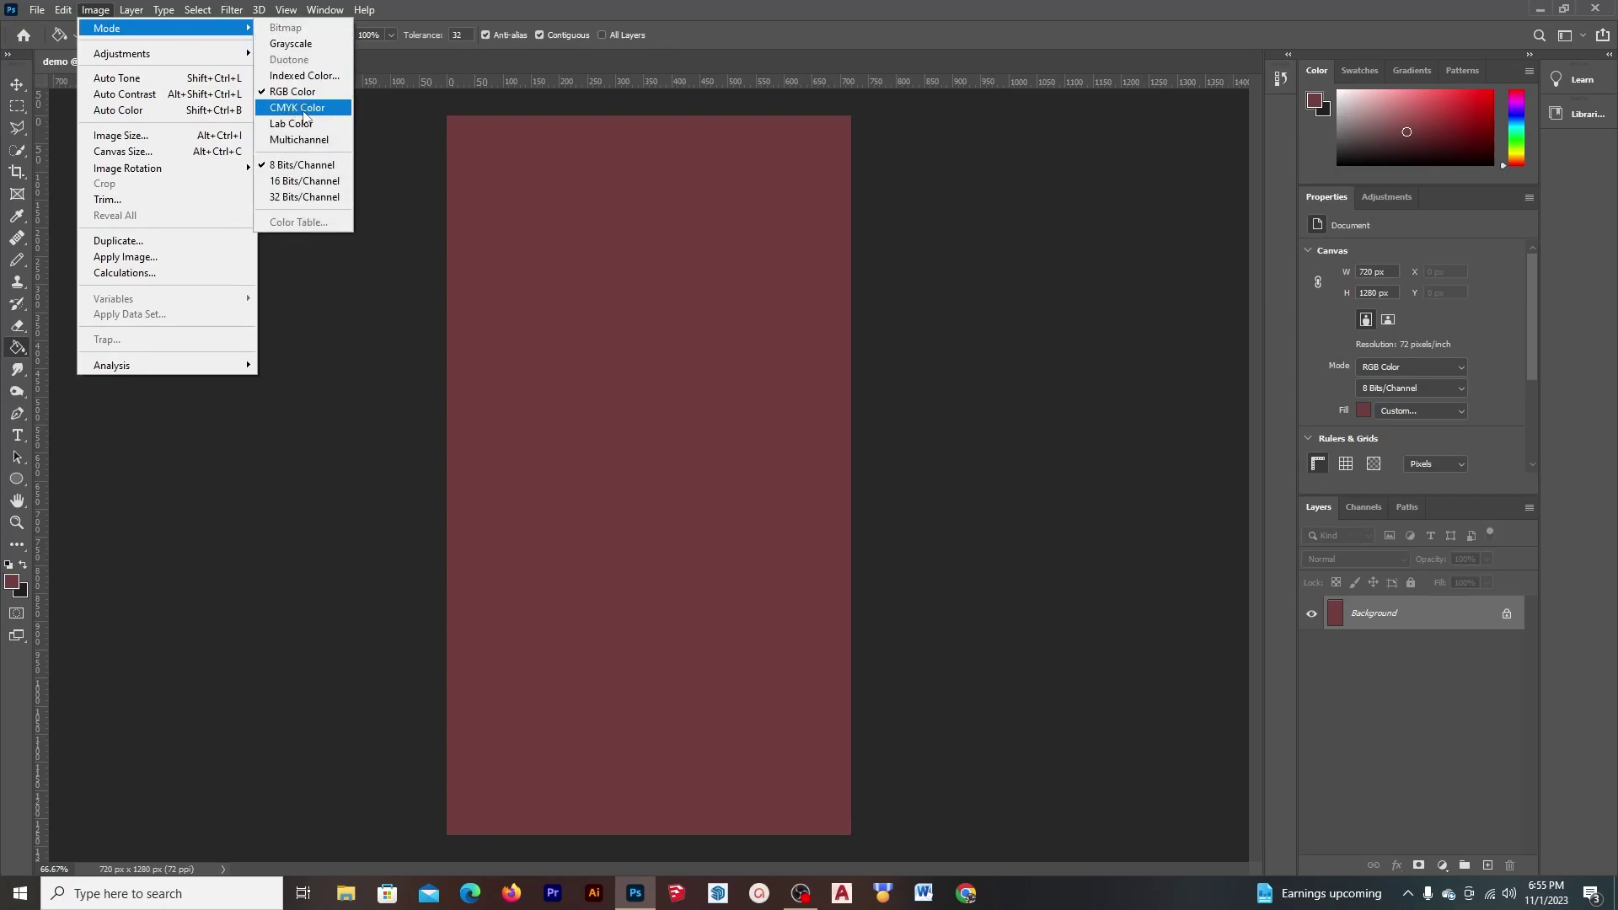
left_click(305, 116)
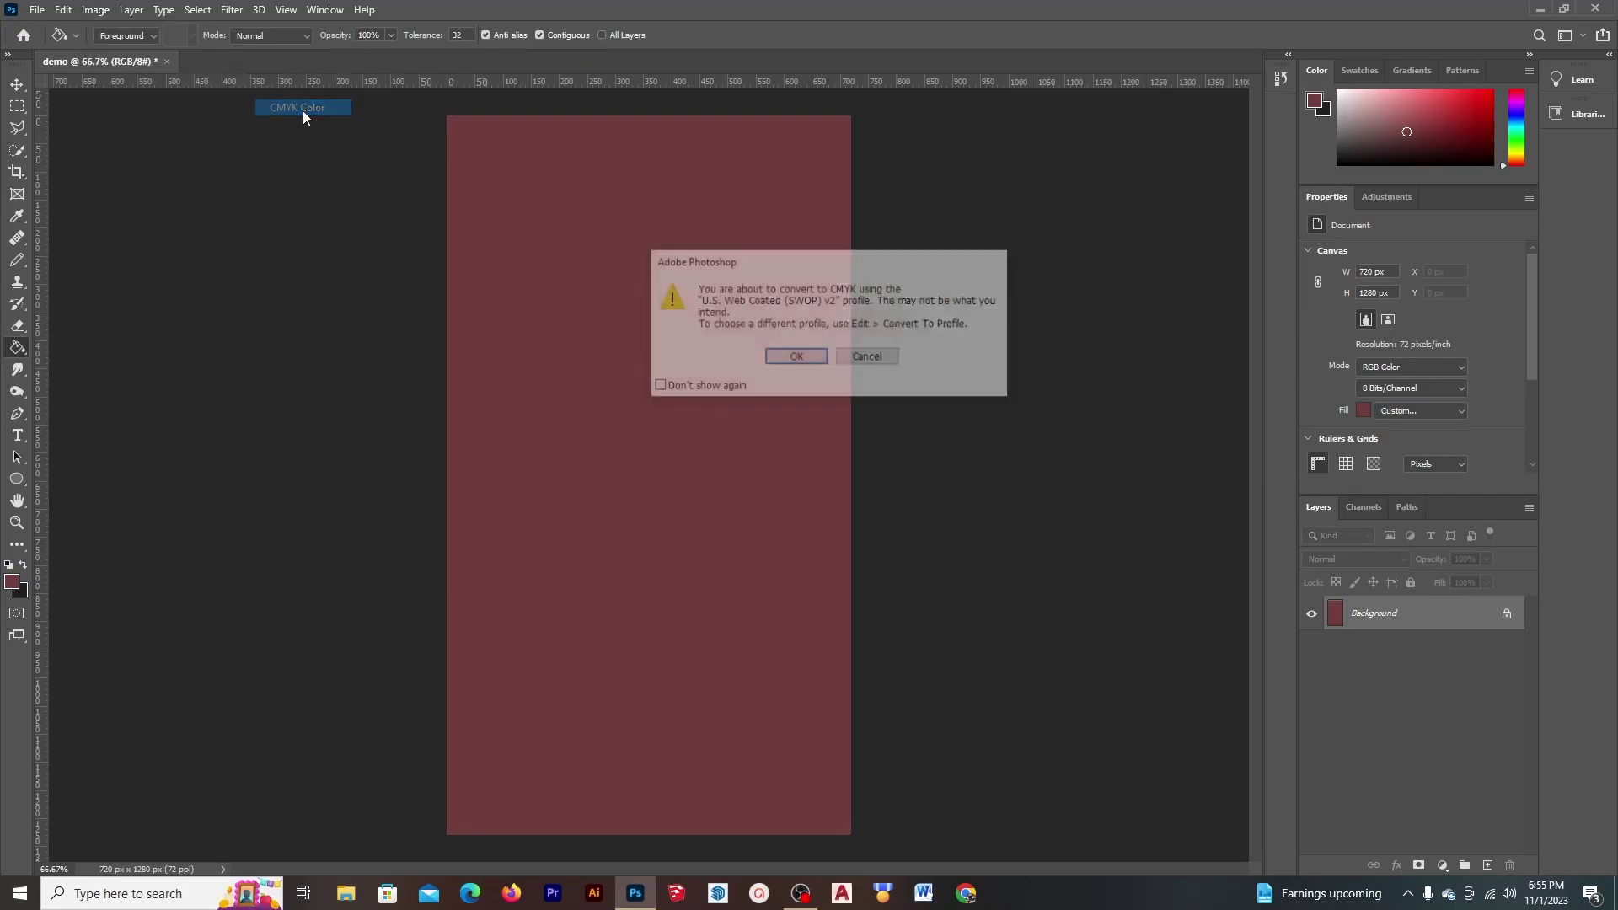
left_click(784, 357)
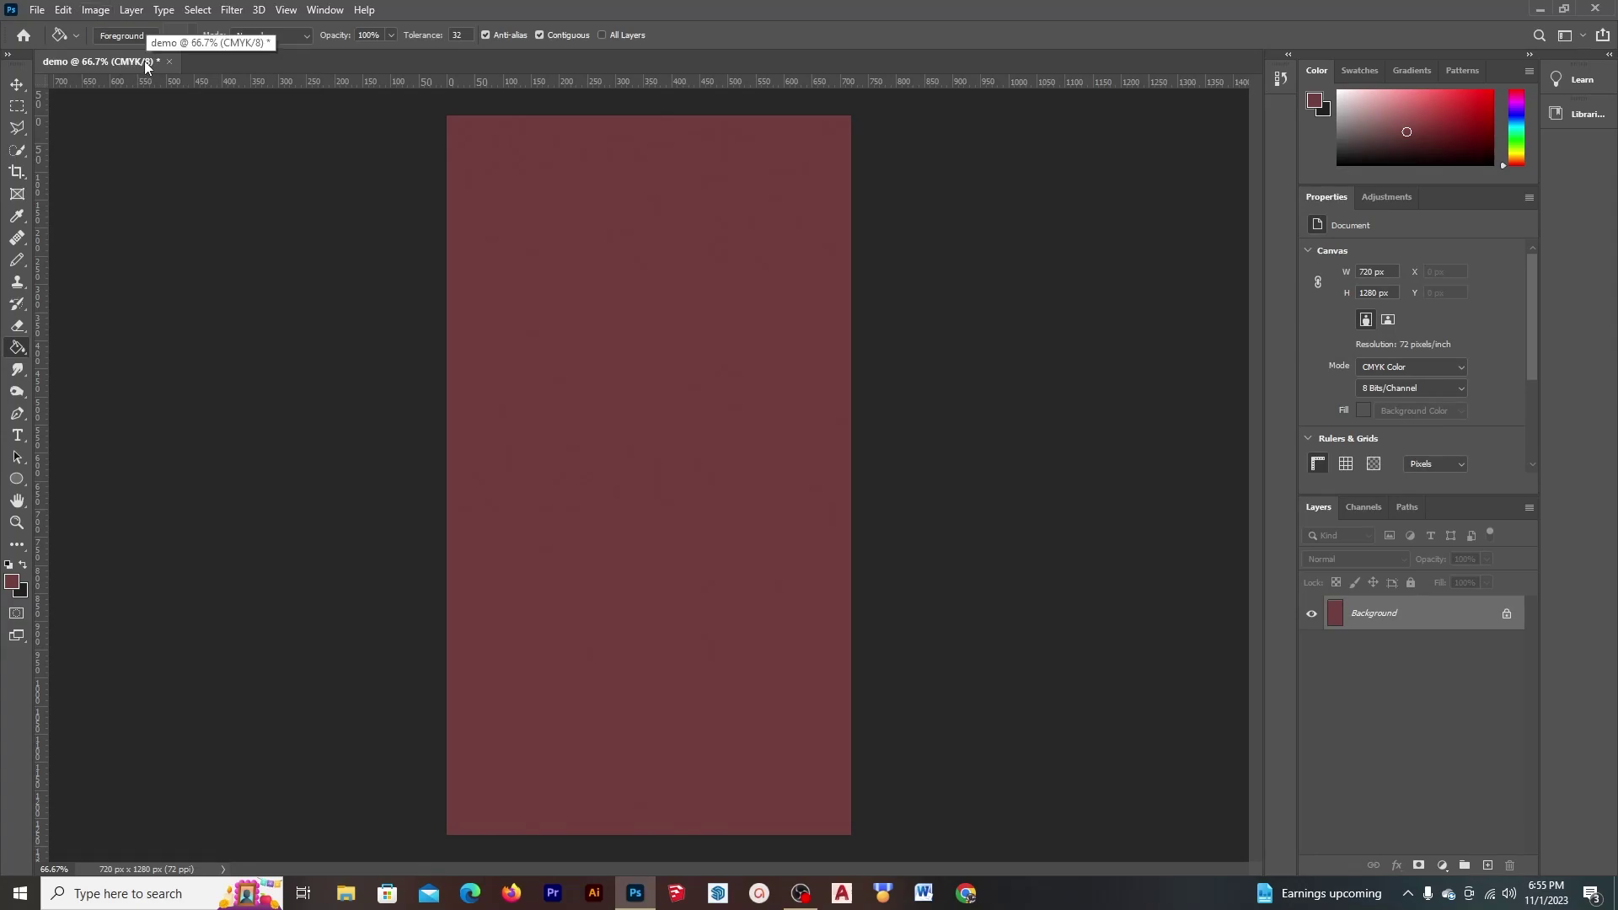
Step: Switch the document's colour mode back to RGB Color via Image > Mode
left_click(95, 9)
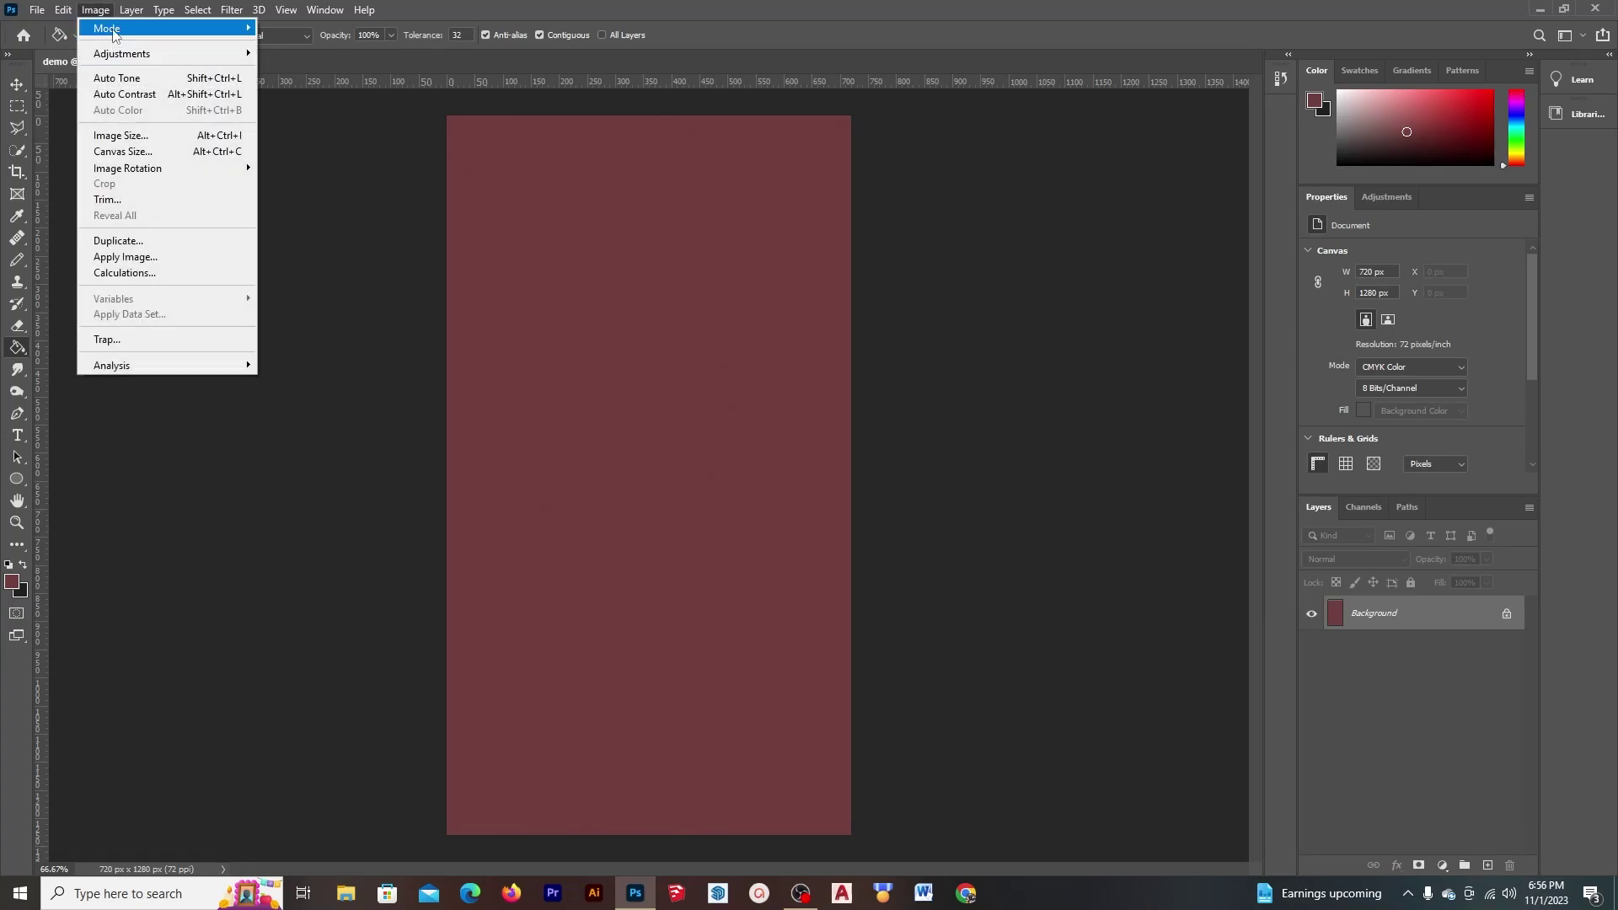
left_click(296, 95)
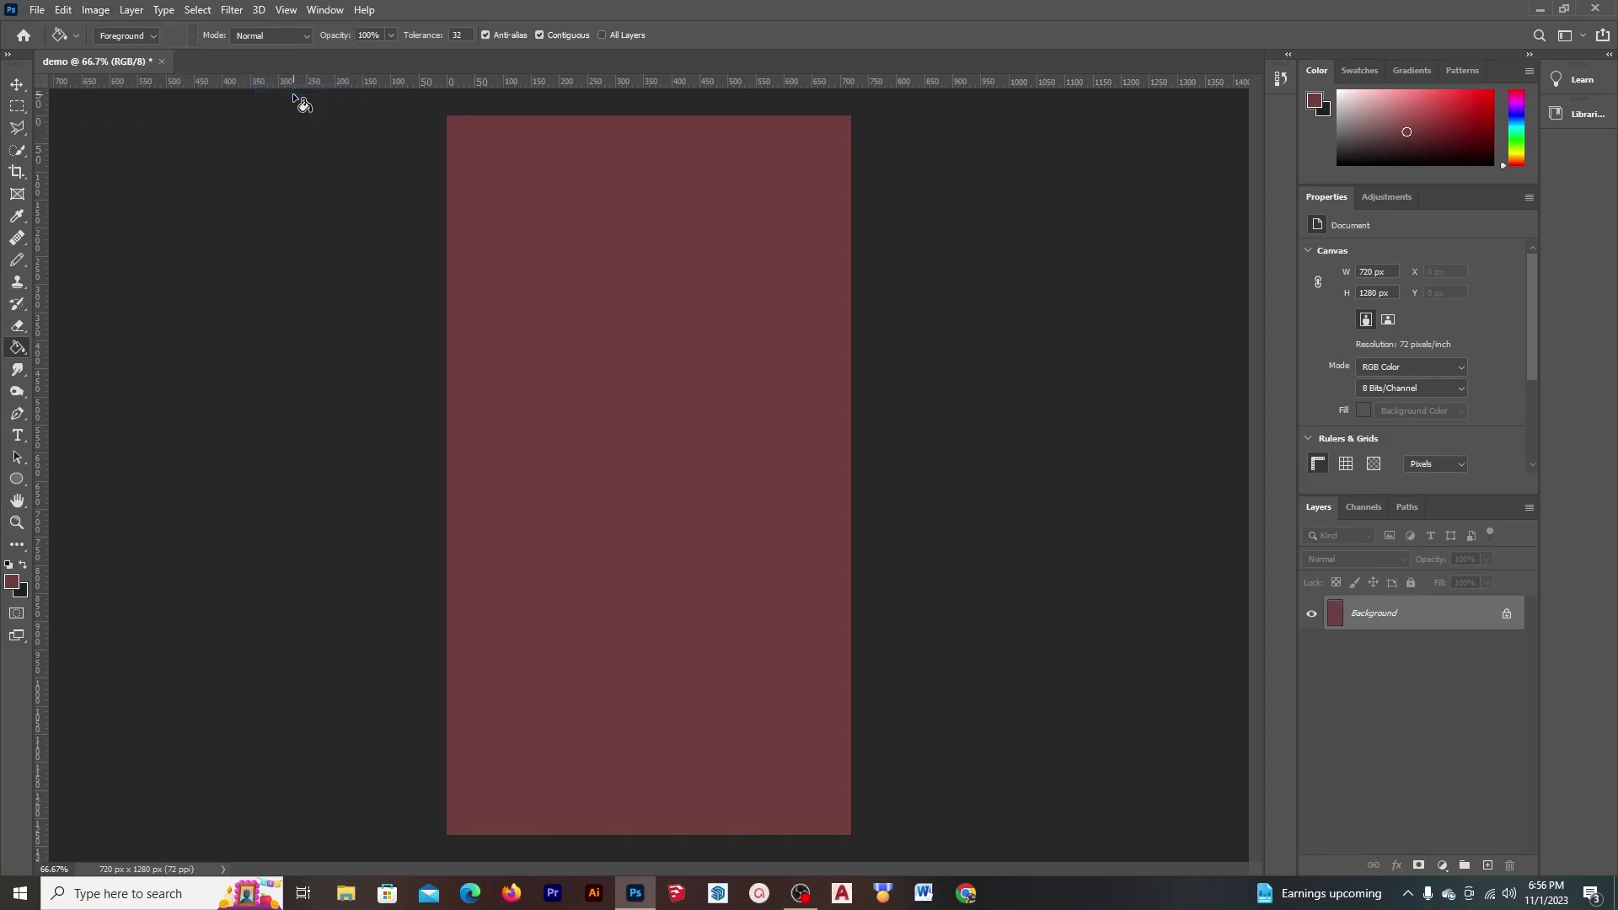